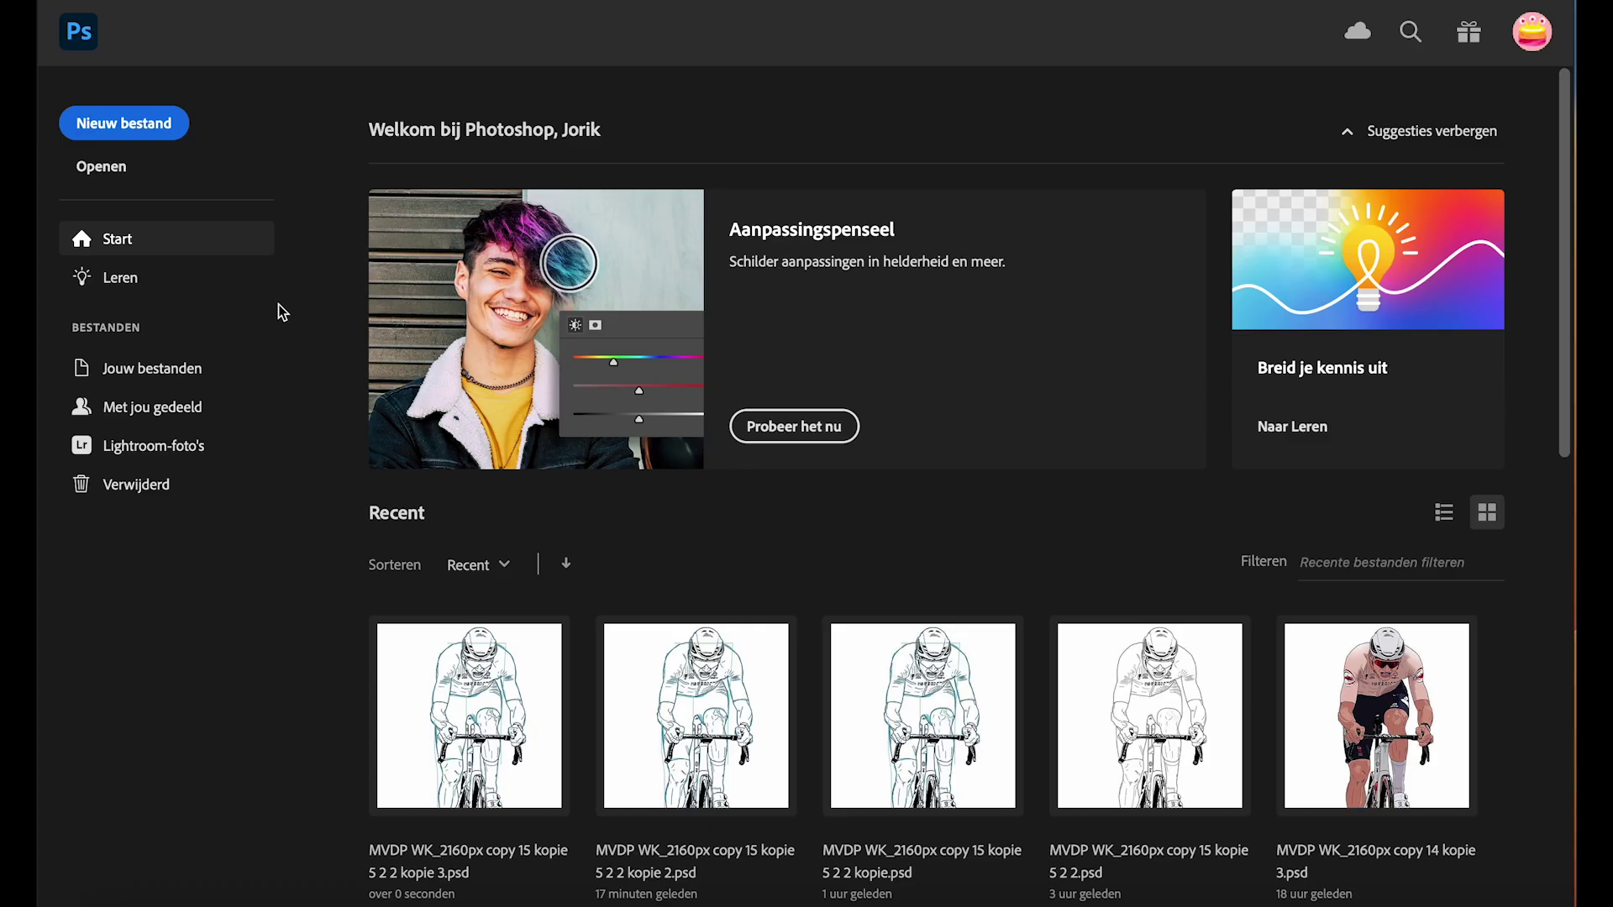
# Create a new 2160 × 2160 px, 300 ppi document in RGB colour from the recent preset
pyautogui.click(164, 123)
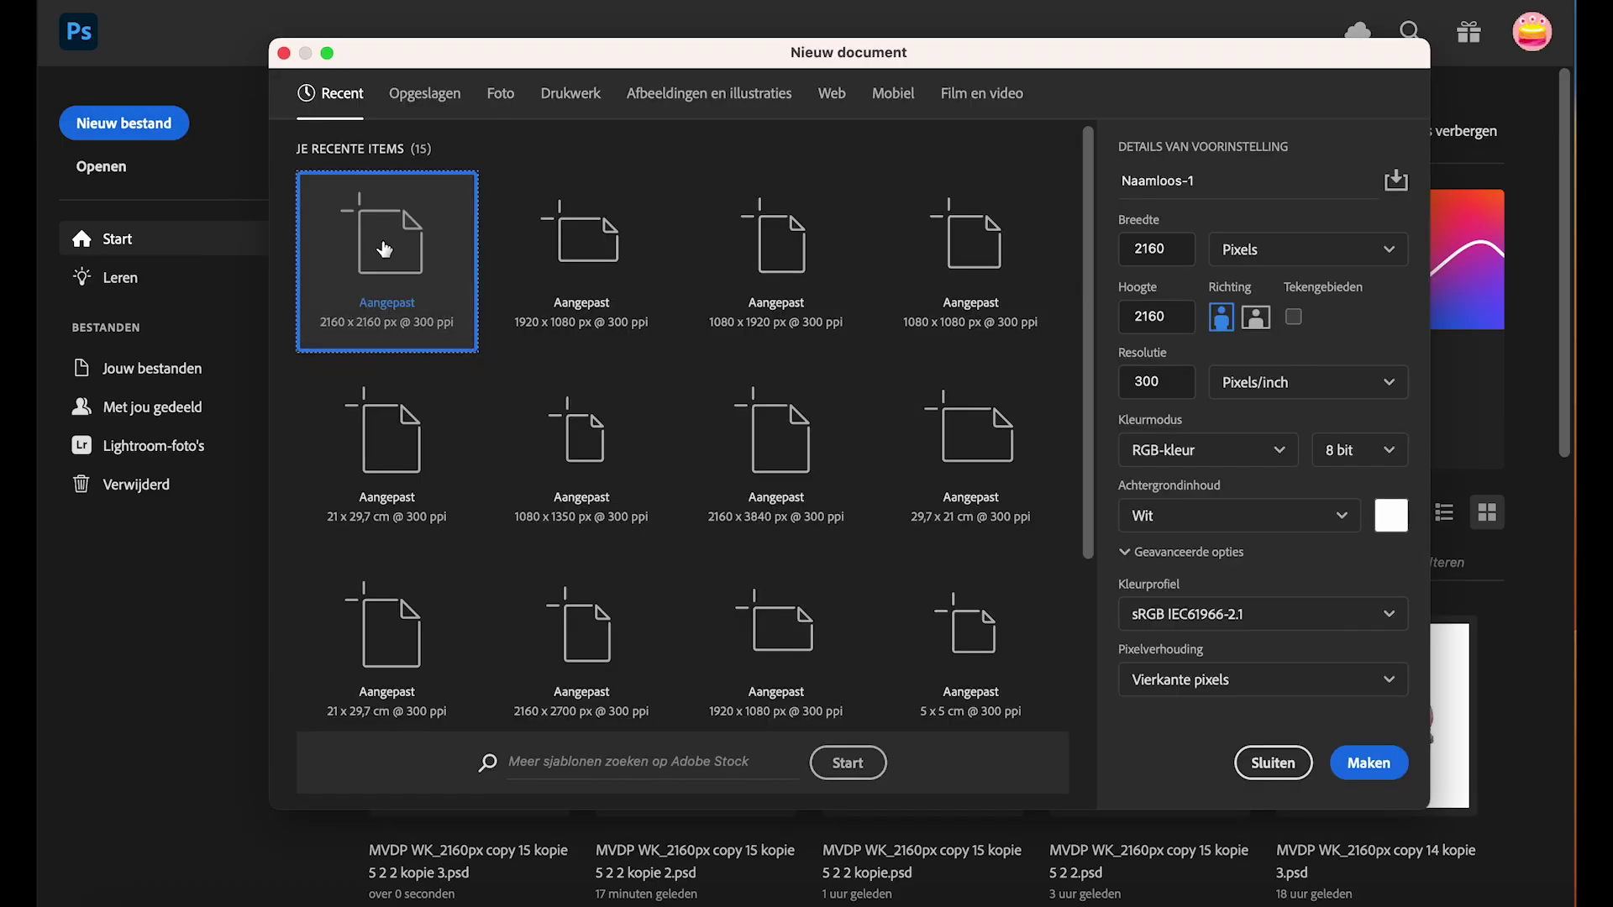
pyautogui.click(1174, 245)
pyautogui.click(1168, 319)
pyautogui.click(1155, 387)
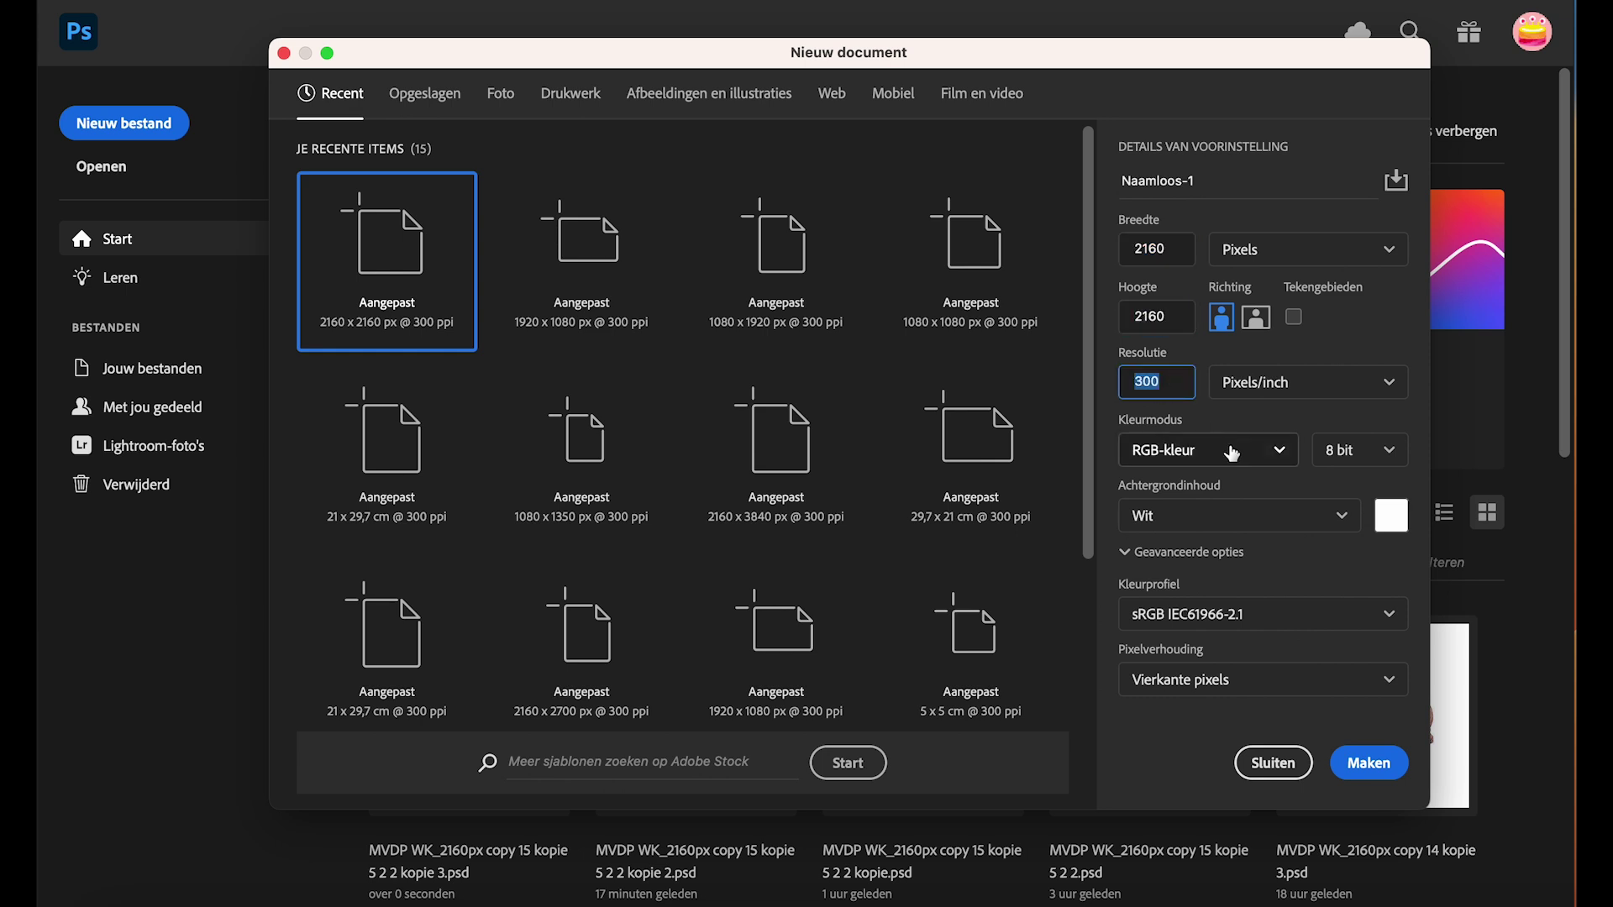
pyautogui.click(1197, 459)
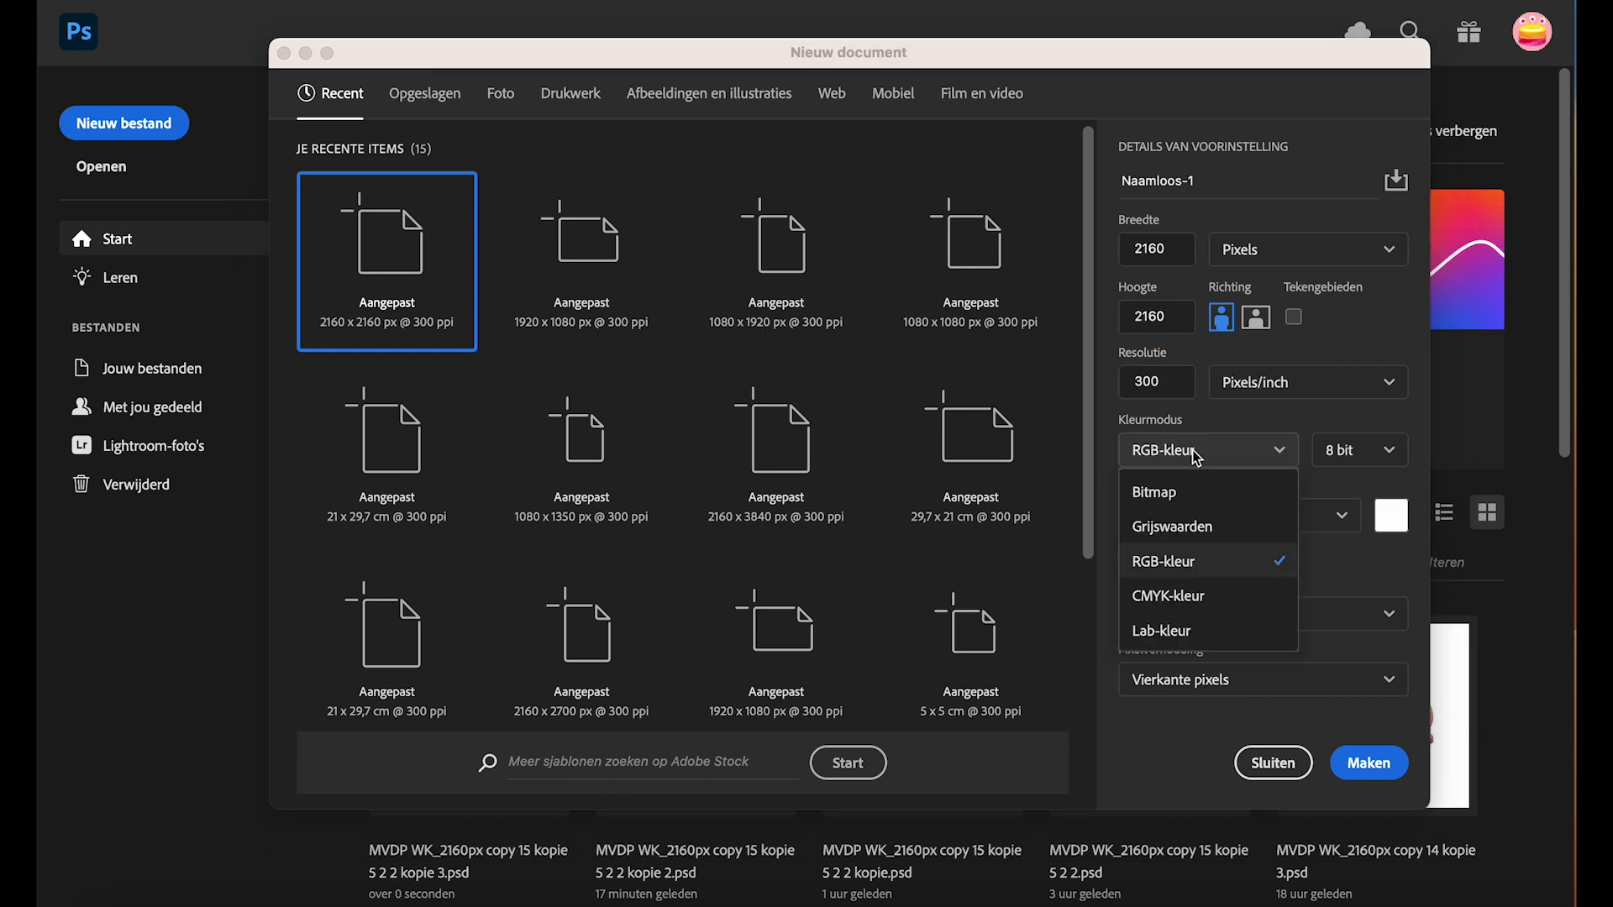
pyautogui.click(1202, 561)
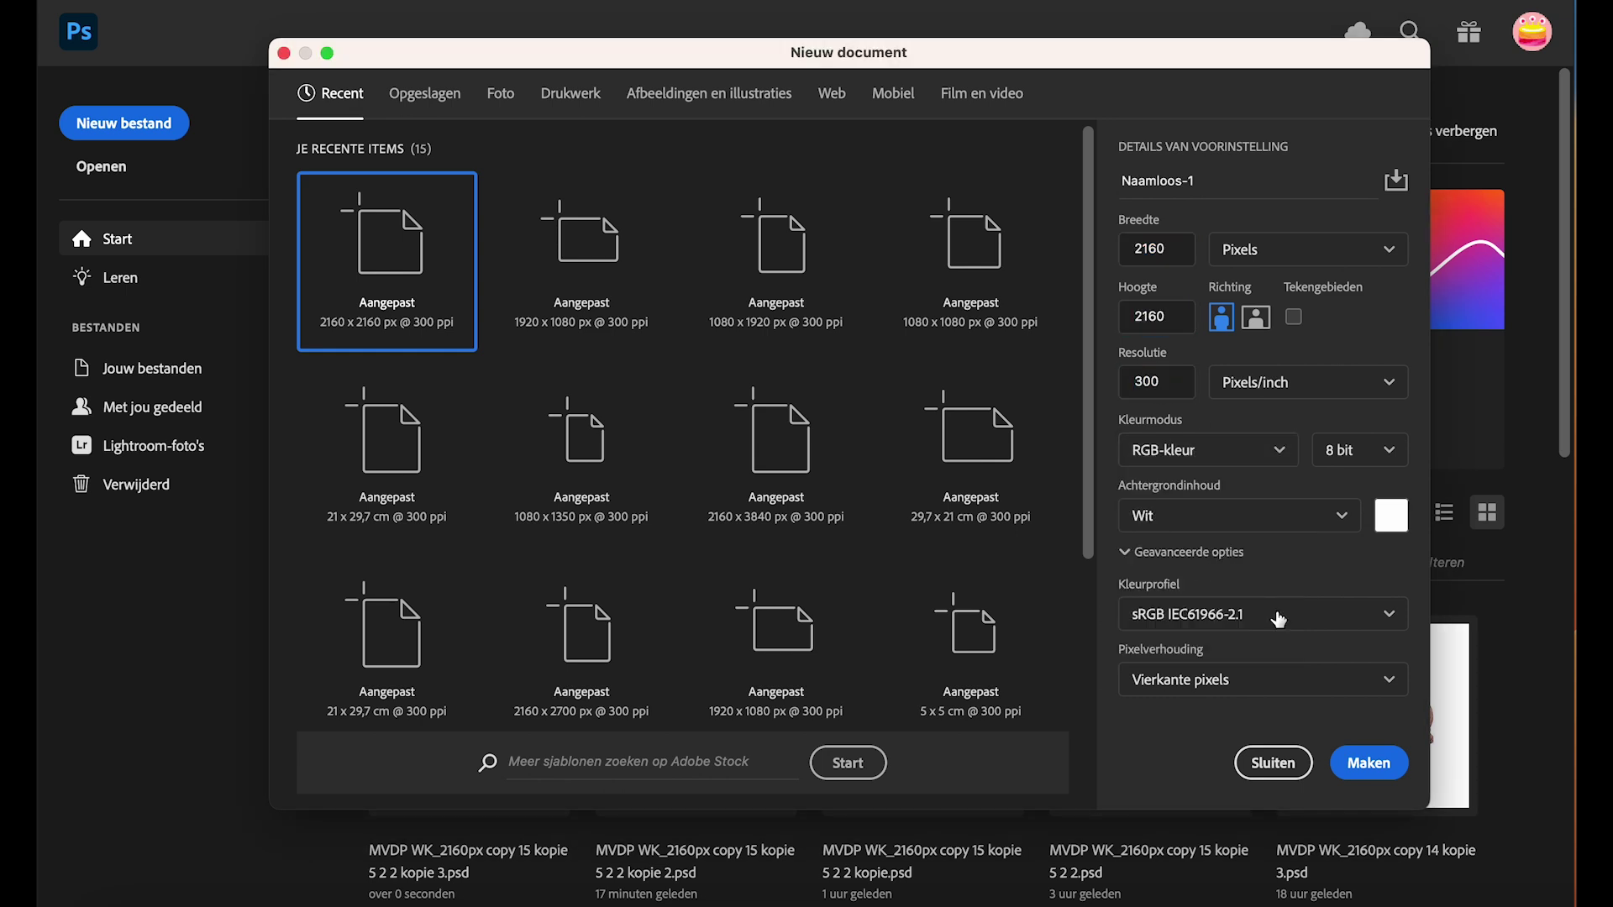
pyautogui.click(1370, 763)
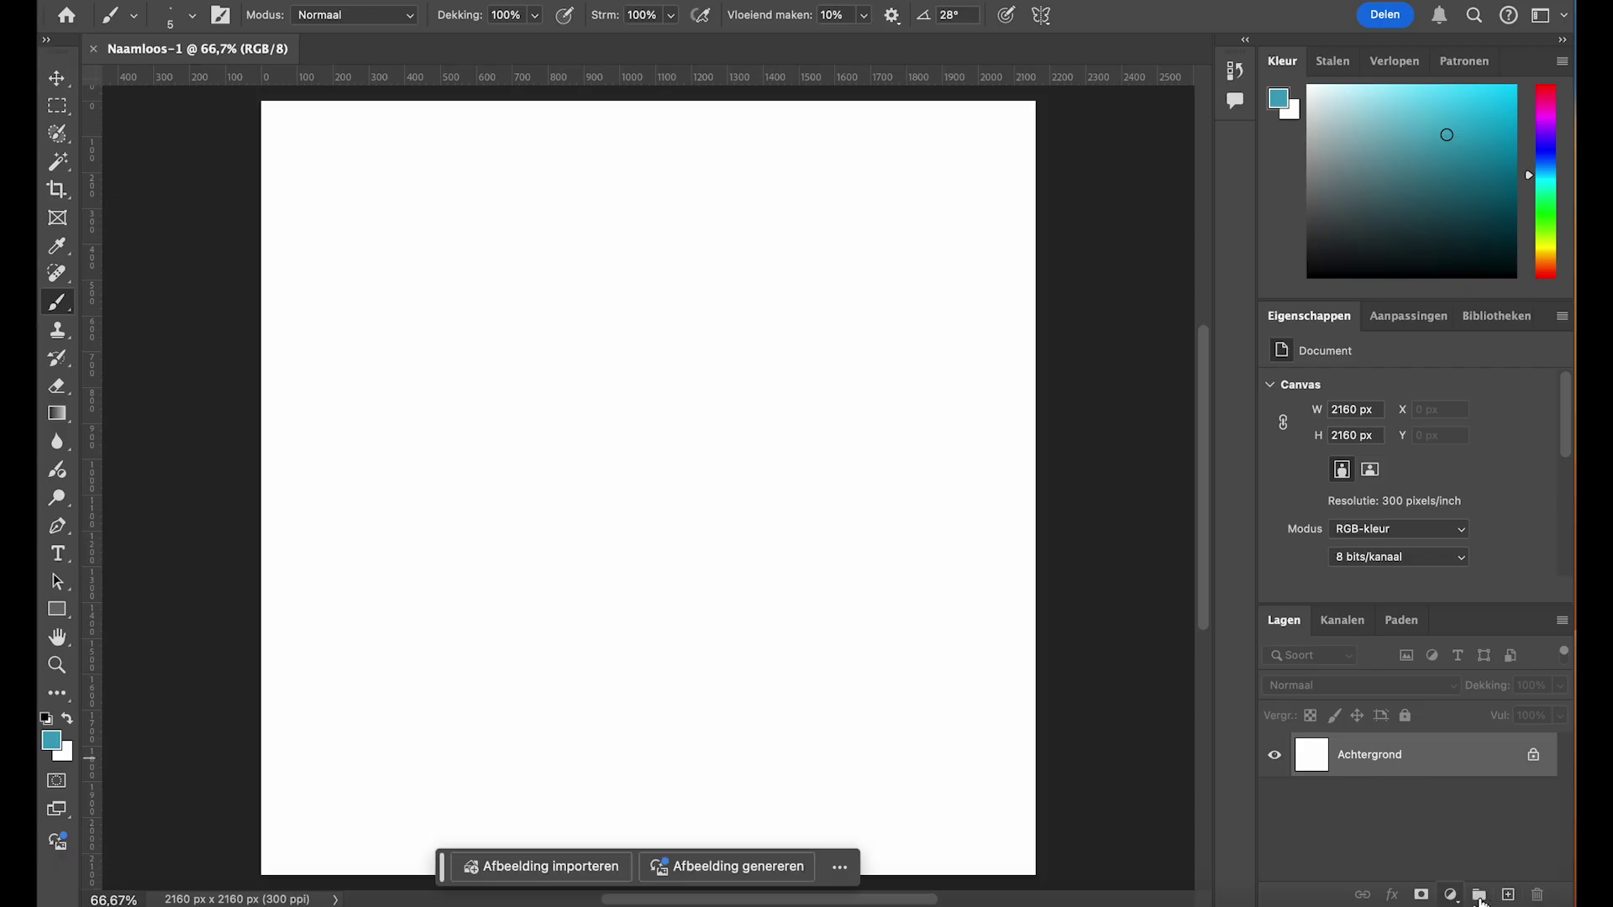
# Add a new empty layer and name it Sketch
pyautogui.click(1508, 896)
pyautogui.doubleClick(1378, 755)
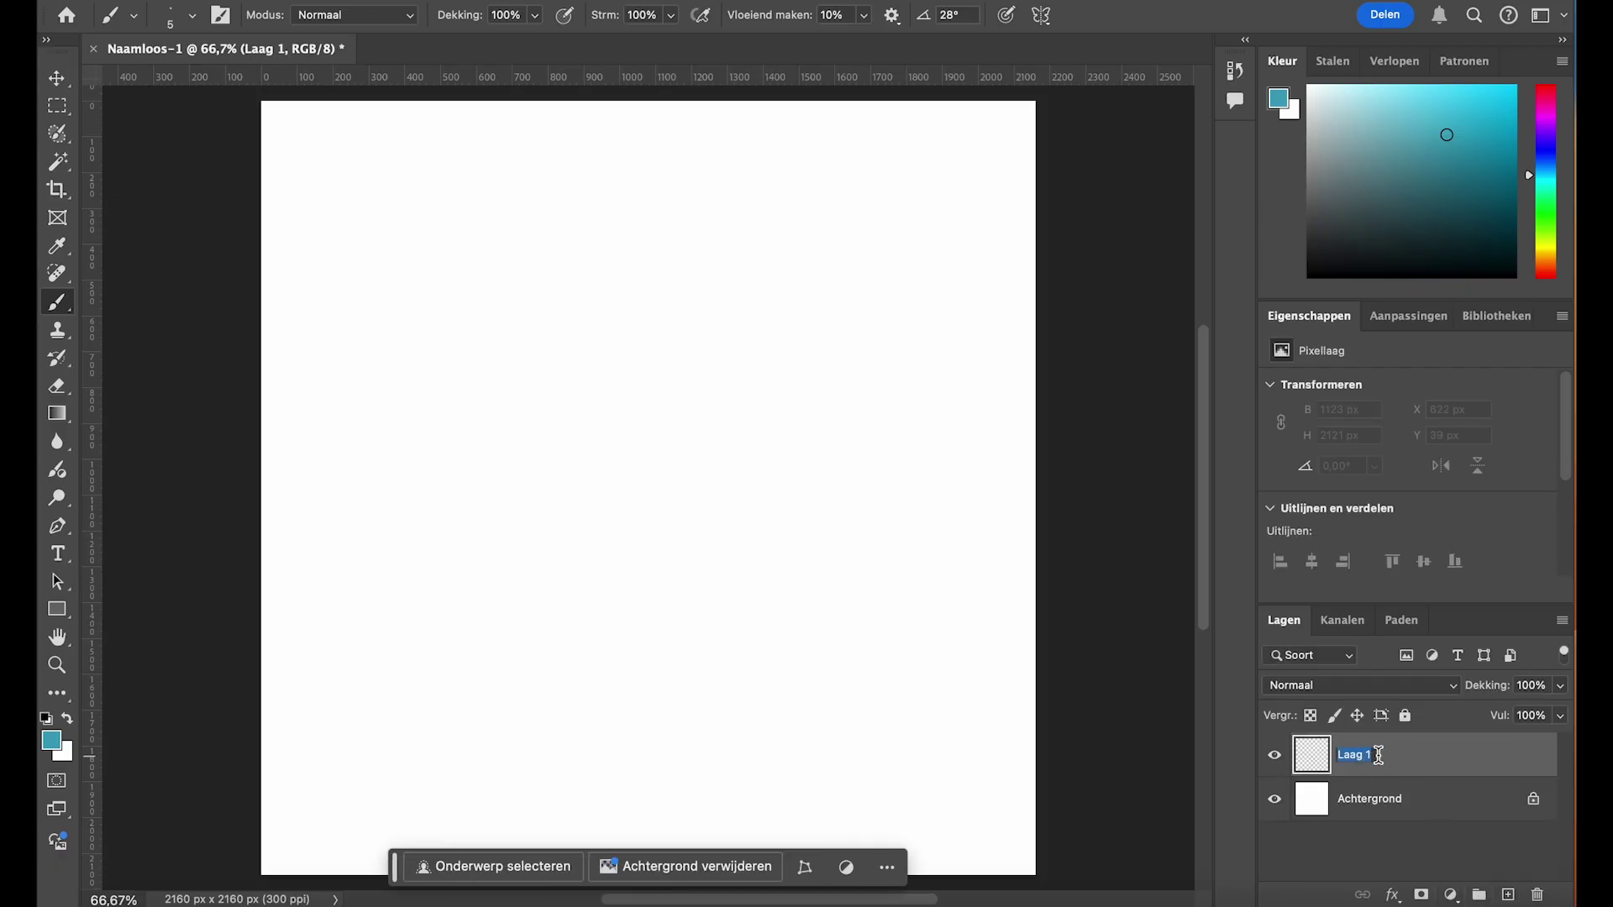
pyautogui.press('BackSpace')
pyautogui.write('Sketch')
pyautogui.press('Return')
# Keep the teal foreground colour and brush in the first rough strokes of the cyclist
pyautogui.click(59, 744)
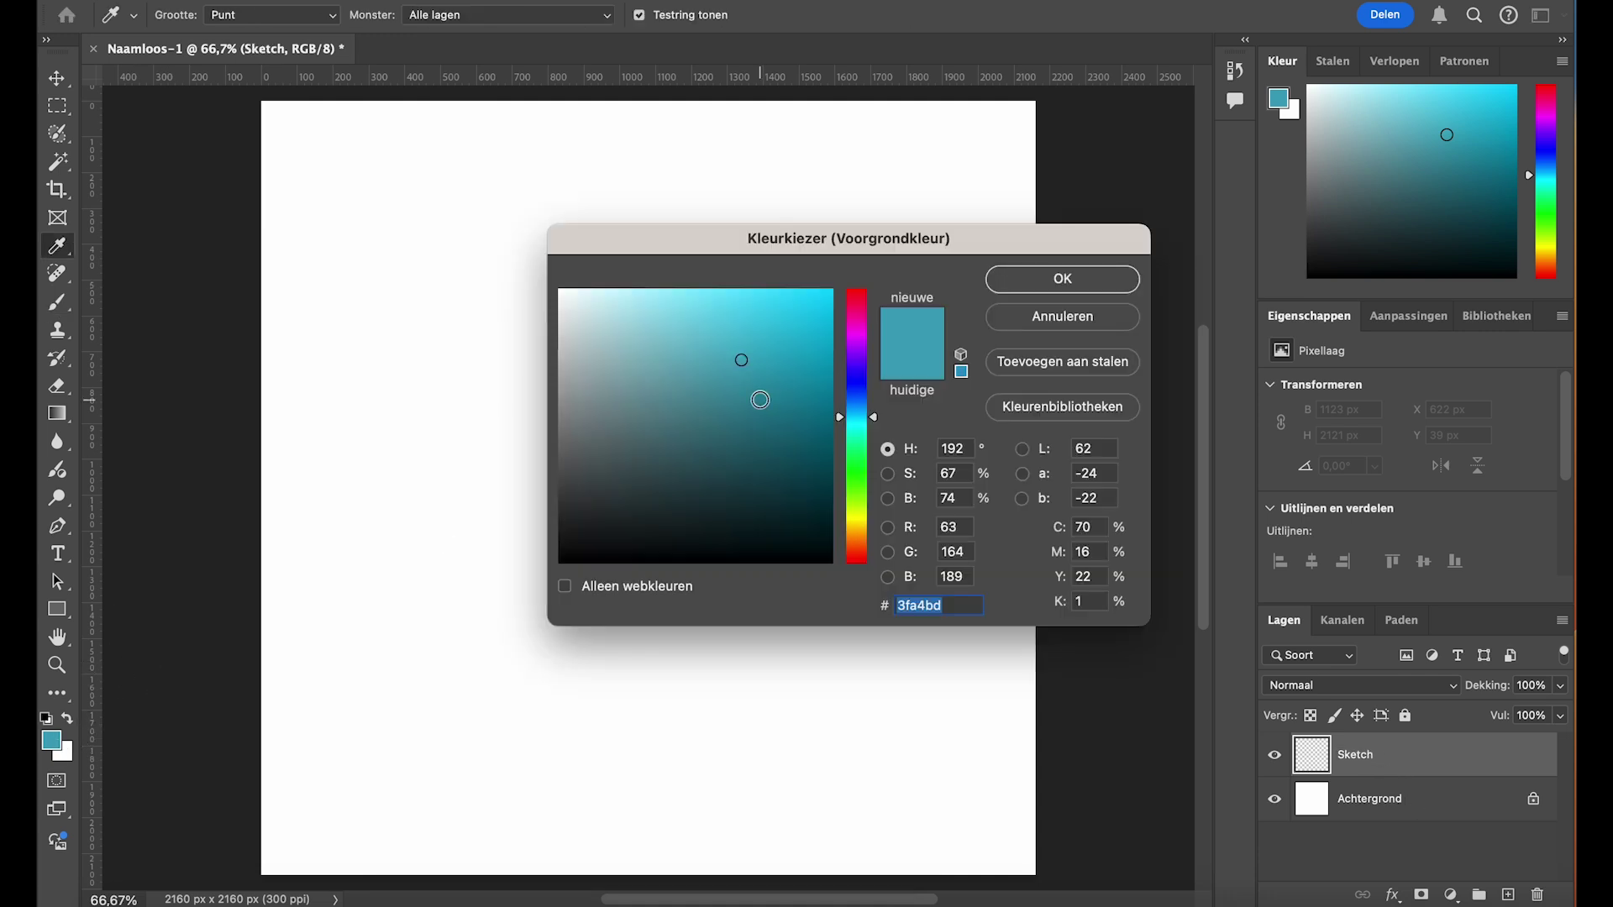
pyautogui.click(1051, 279)
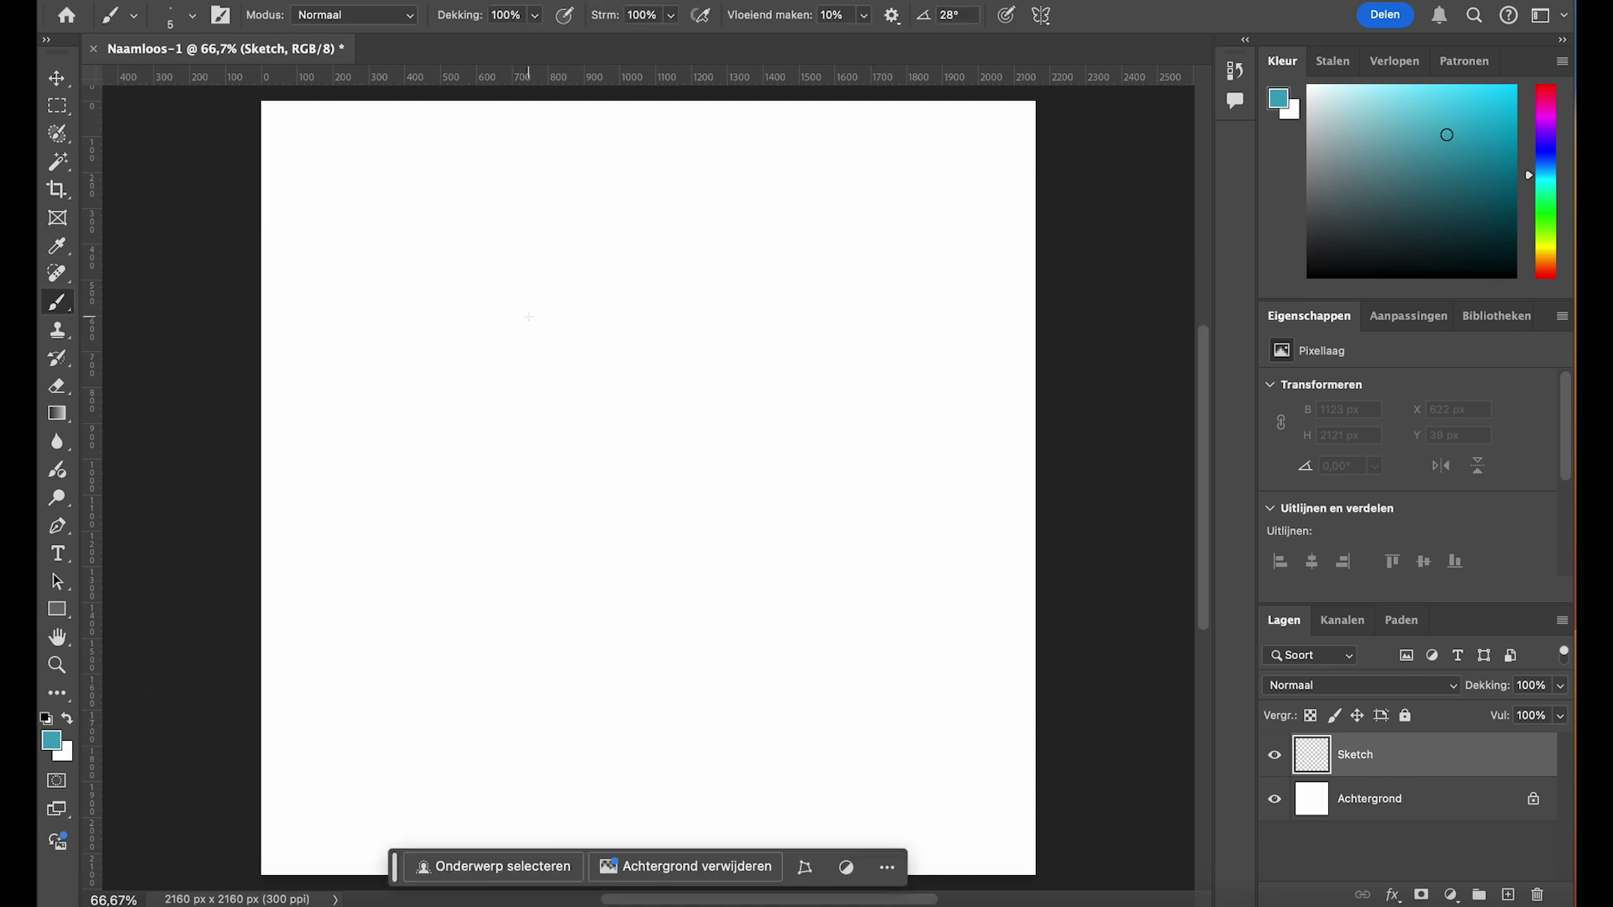
pyautogui.moveTo(529, 317); pyautogui.dragTo(512, 464)
pyautogui.moveTo(512, 401); pyautogui.dragTo(509, 500)
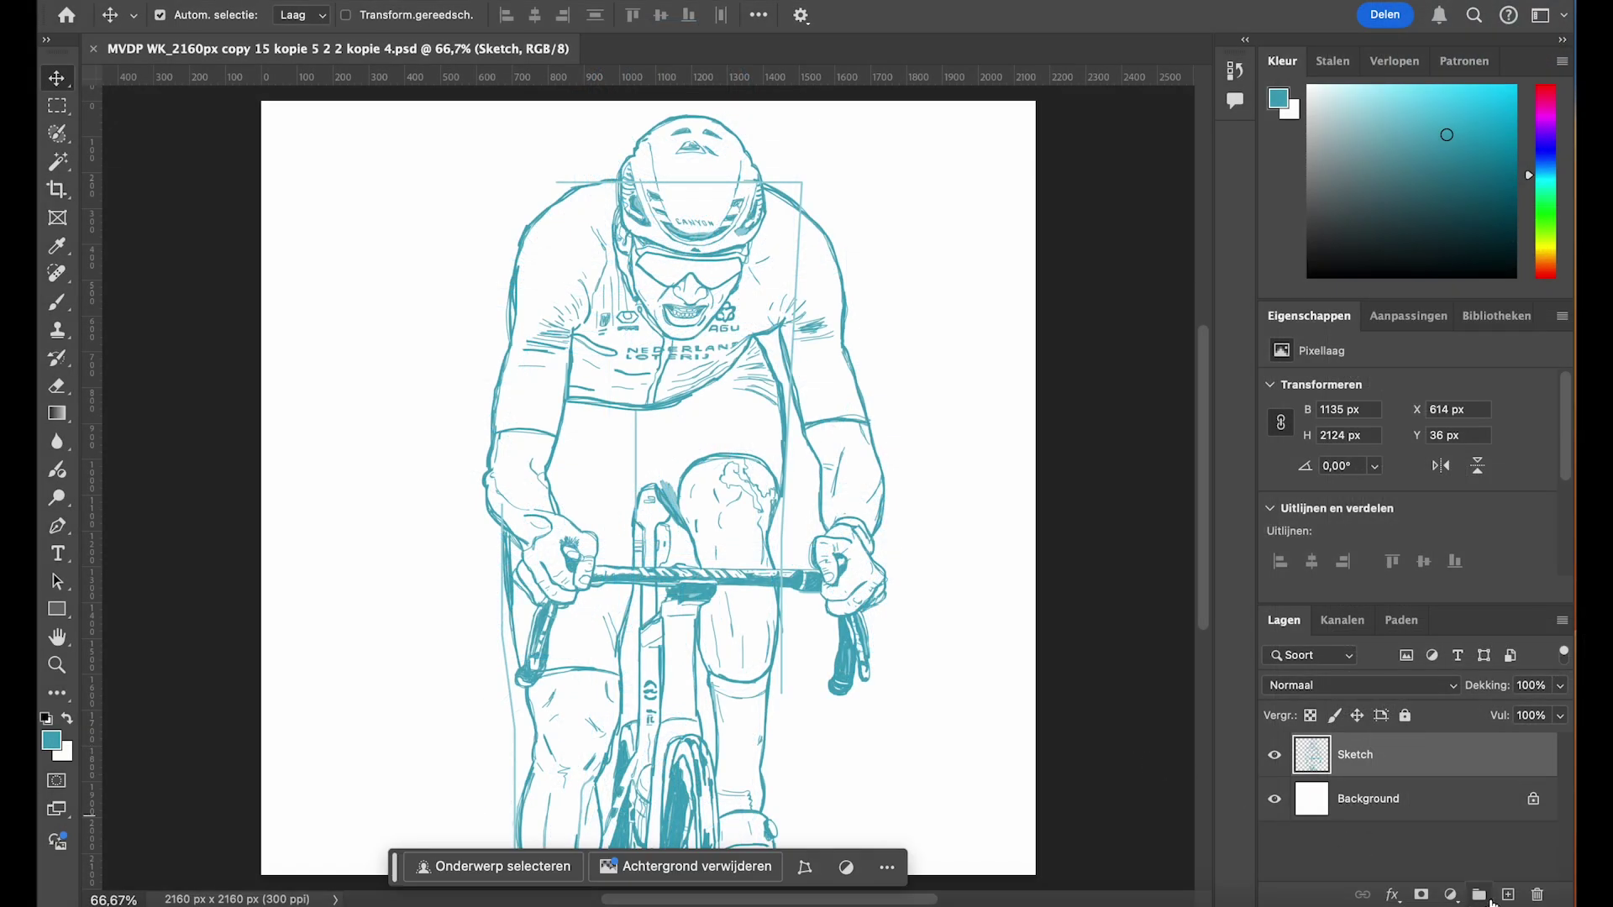
# Add a new layer named Lines above Sketch
pyautogui.click(1509, 896)
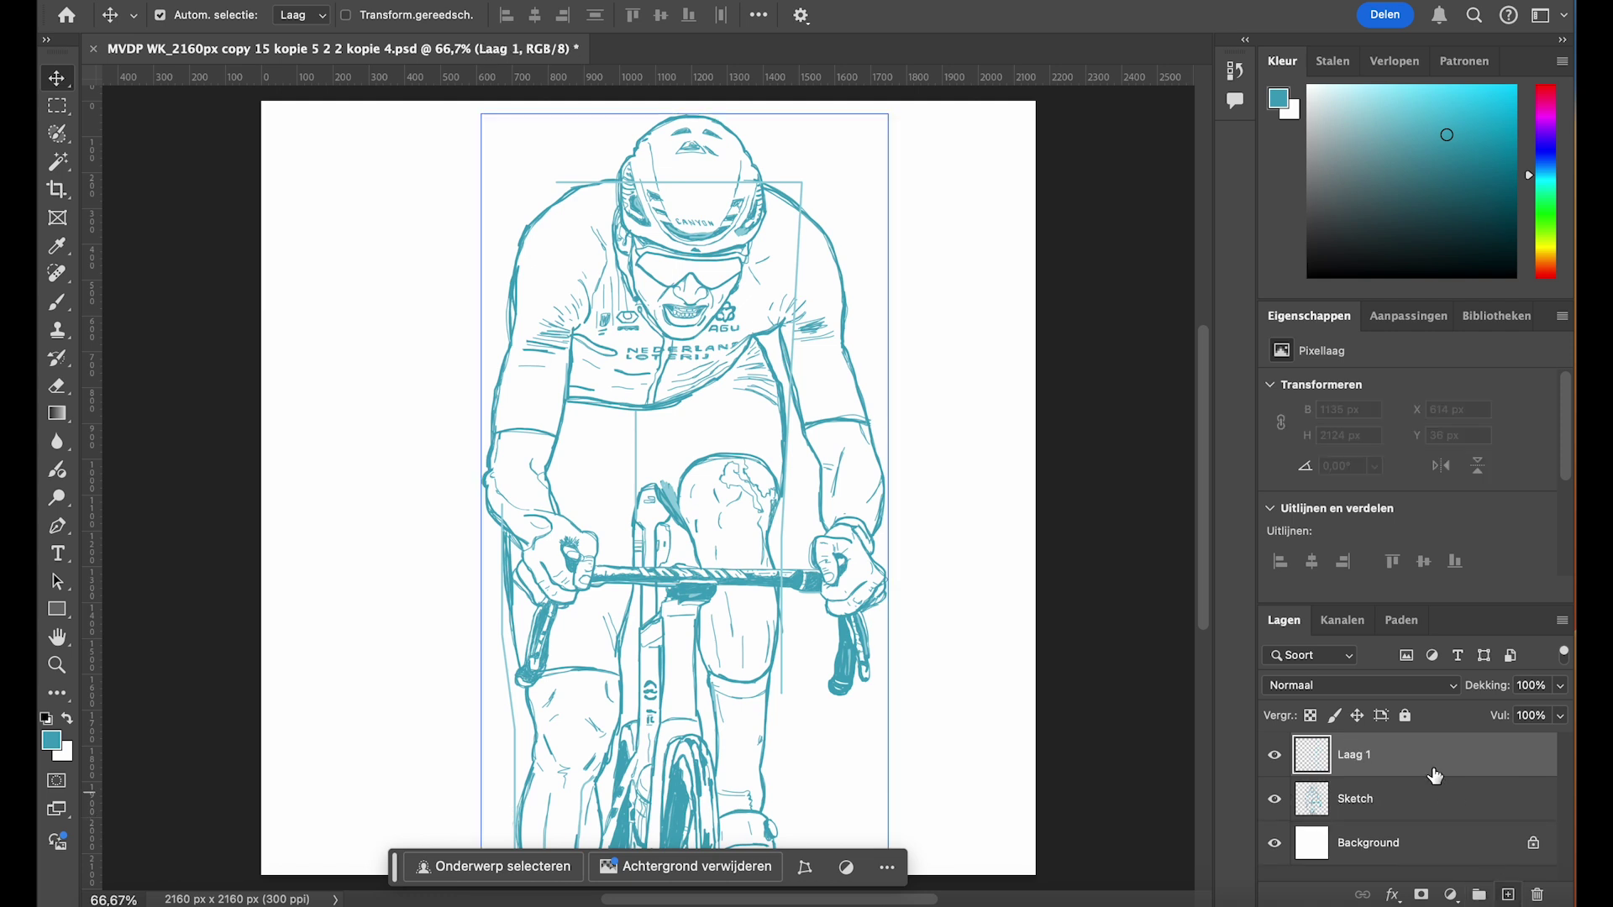
pyautogui.doubleClick(1368, 755)
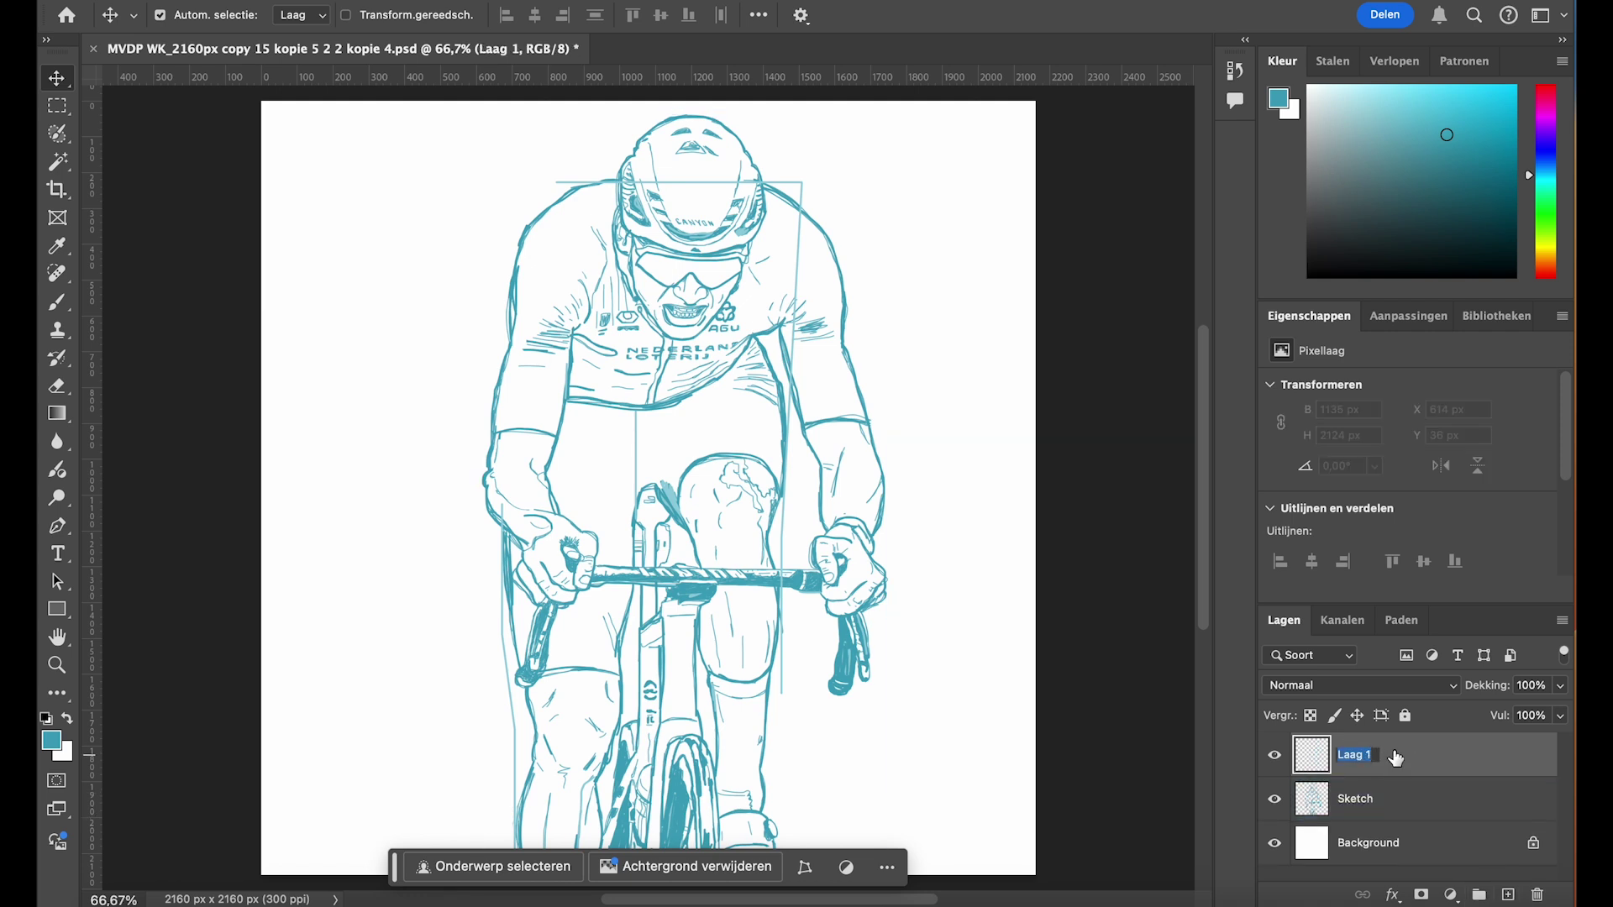
pyautogui.press('BackSpace')
pyautogui.write('Lines')
pyautogui.click(1439, 758)
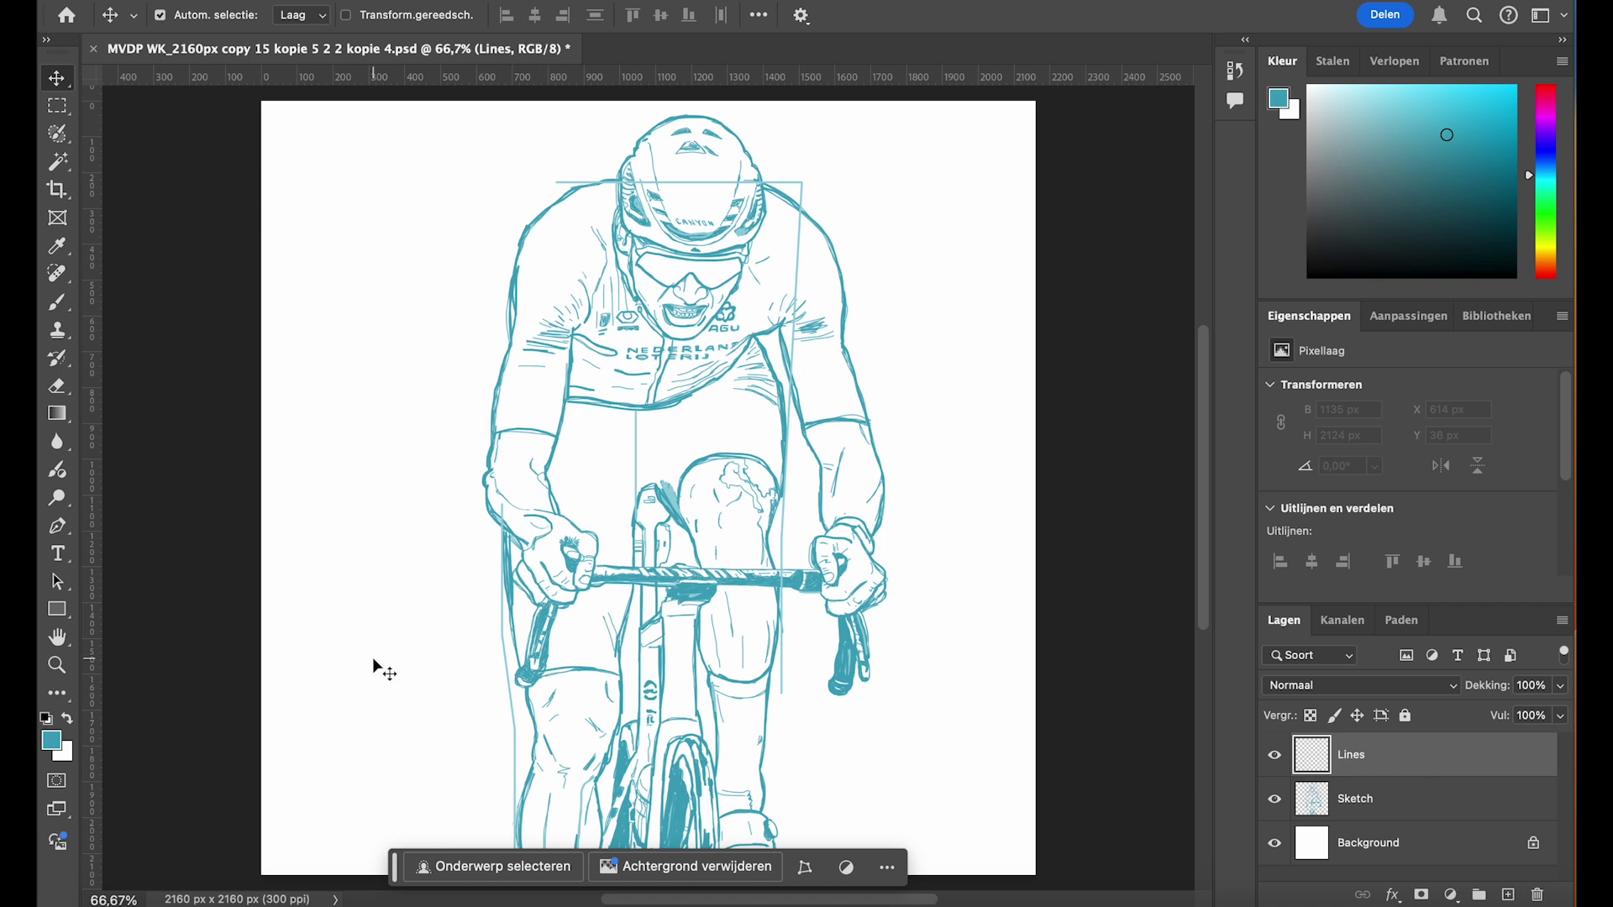
# Select the Brush tool with black (000000) as the foreground colour
pyautogui.click(58, 303)
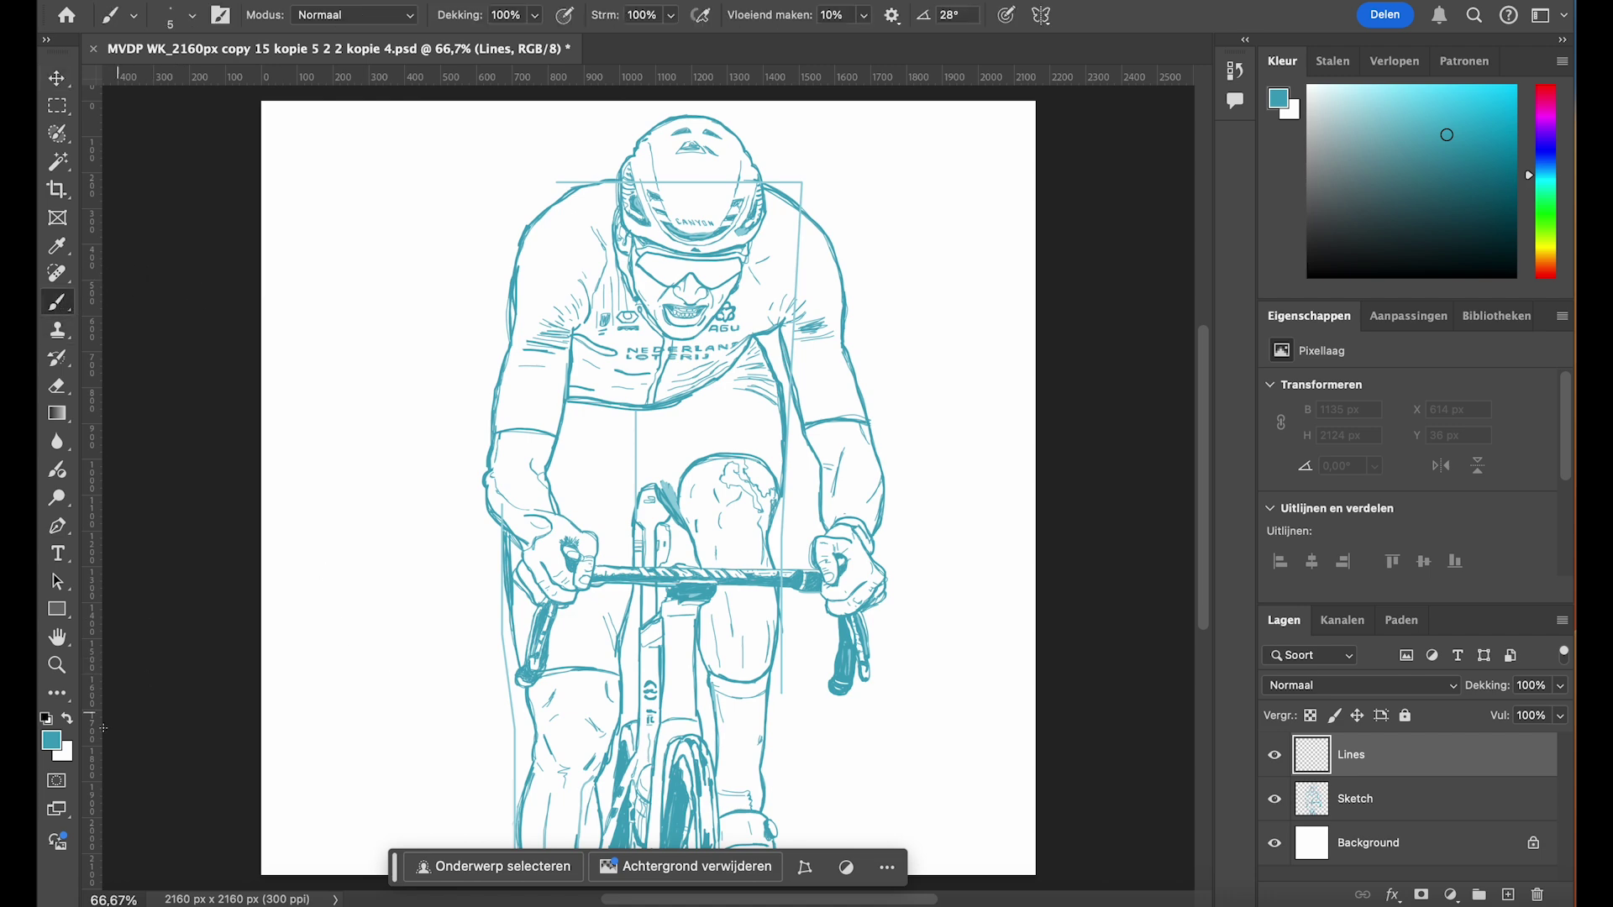
pyautogui.click(52, 741)
pyautogui.write('000000')
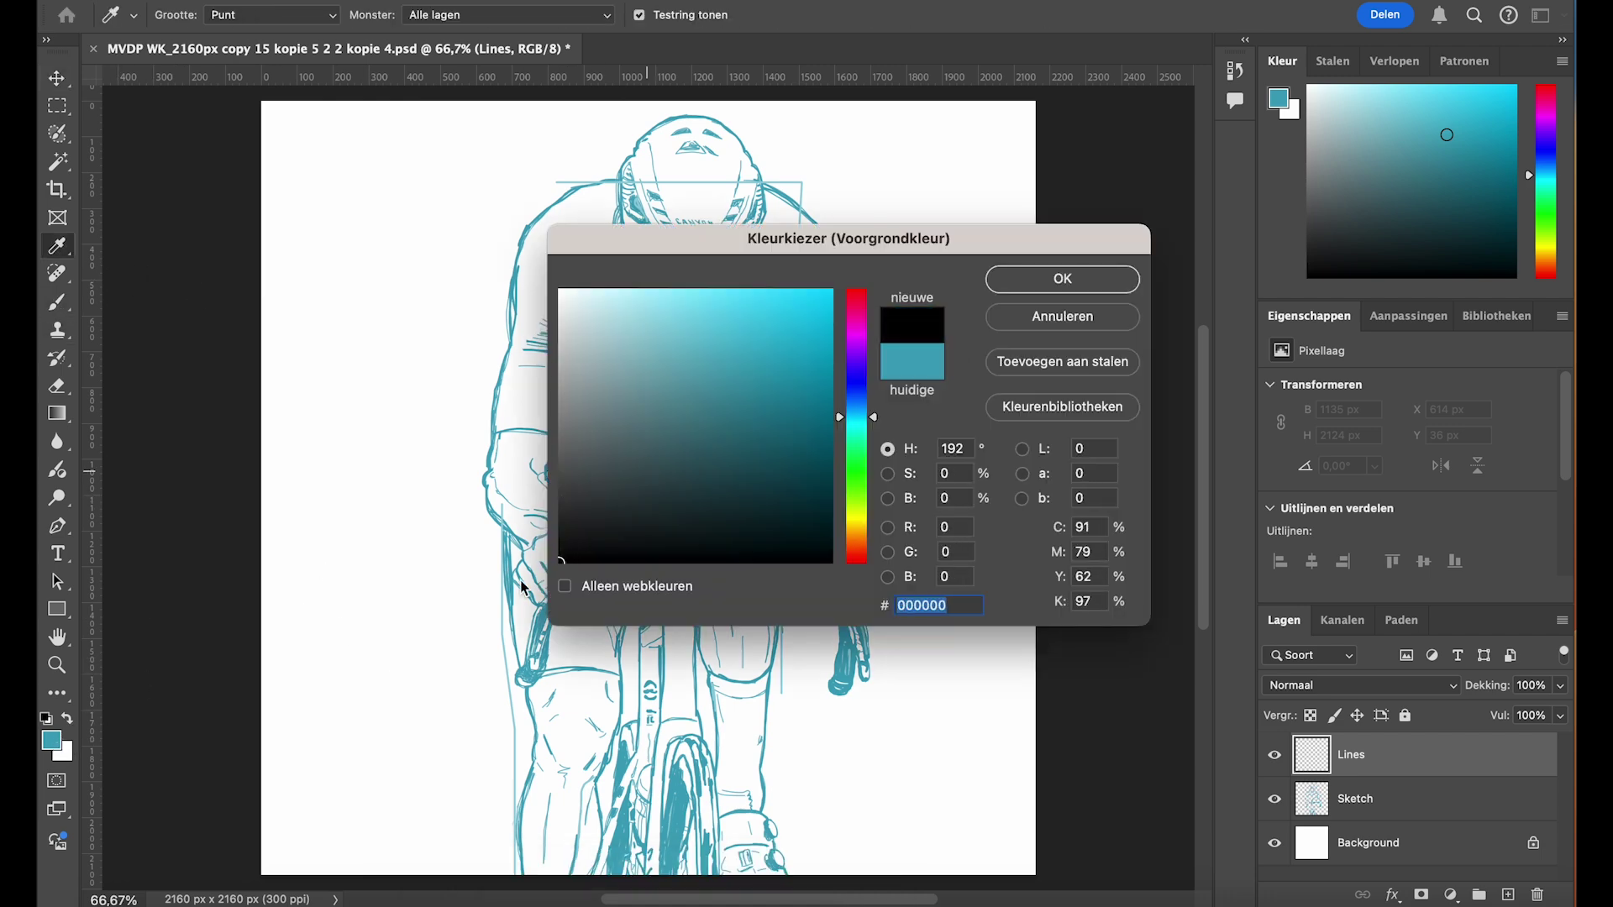
pyautogui.click(1060, 284)
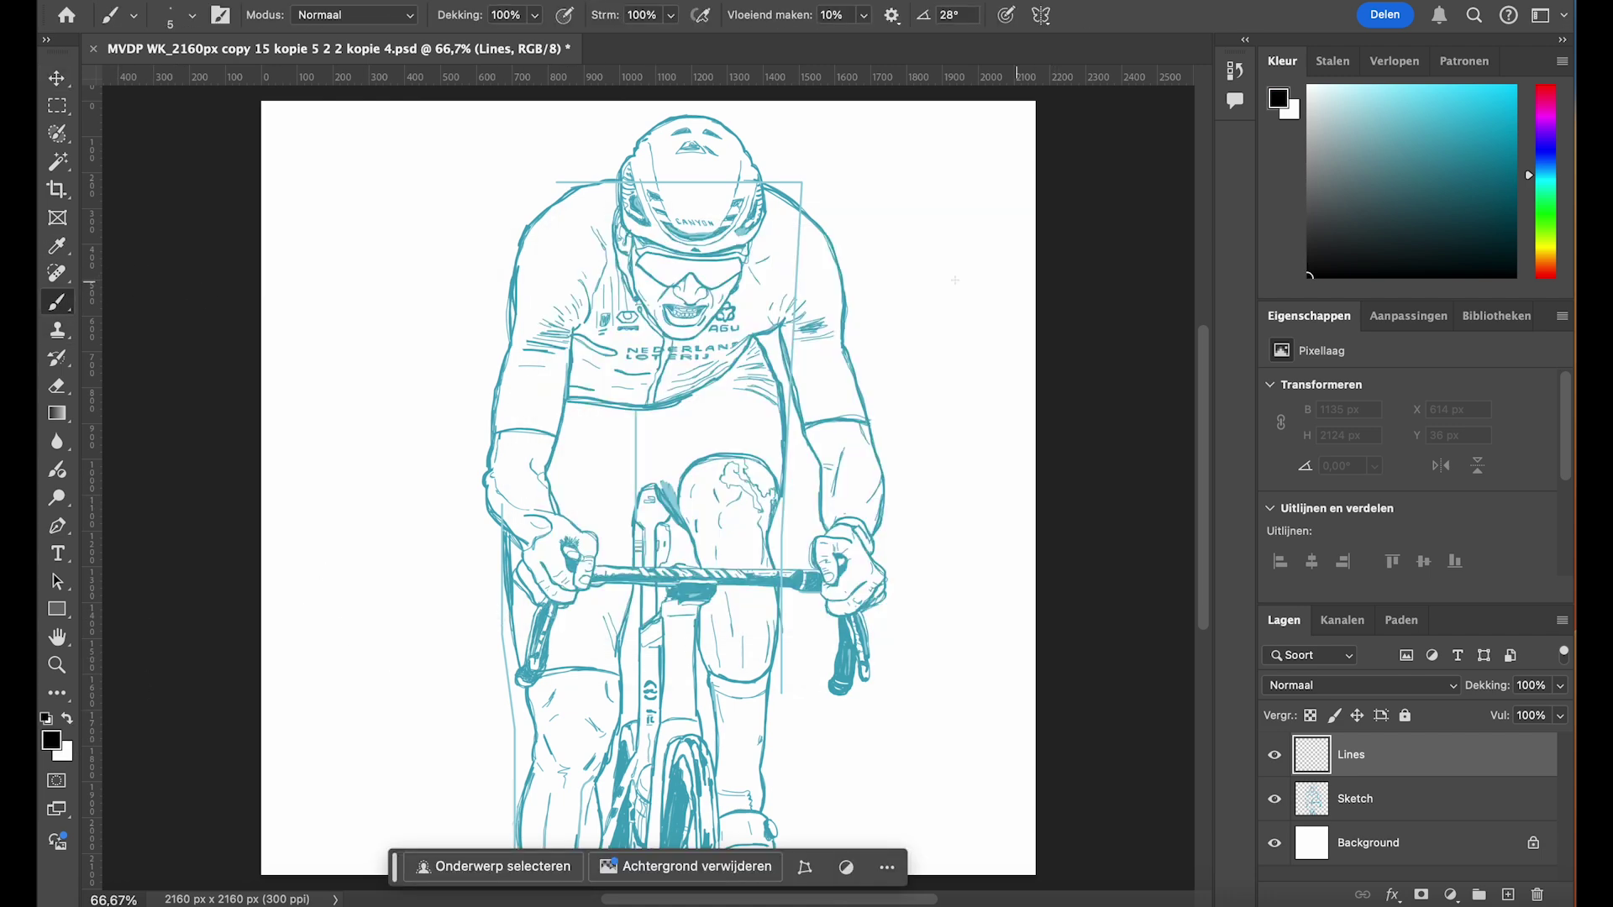
# Set the brush hardness to 100% in the brush preset picker
pyautogui.click(192, 15)
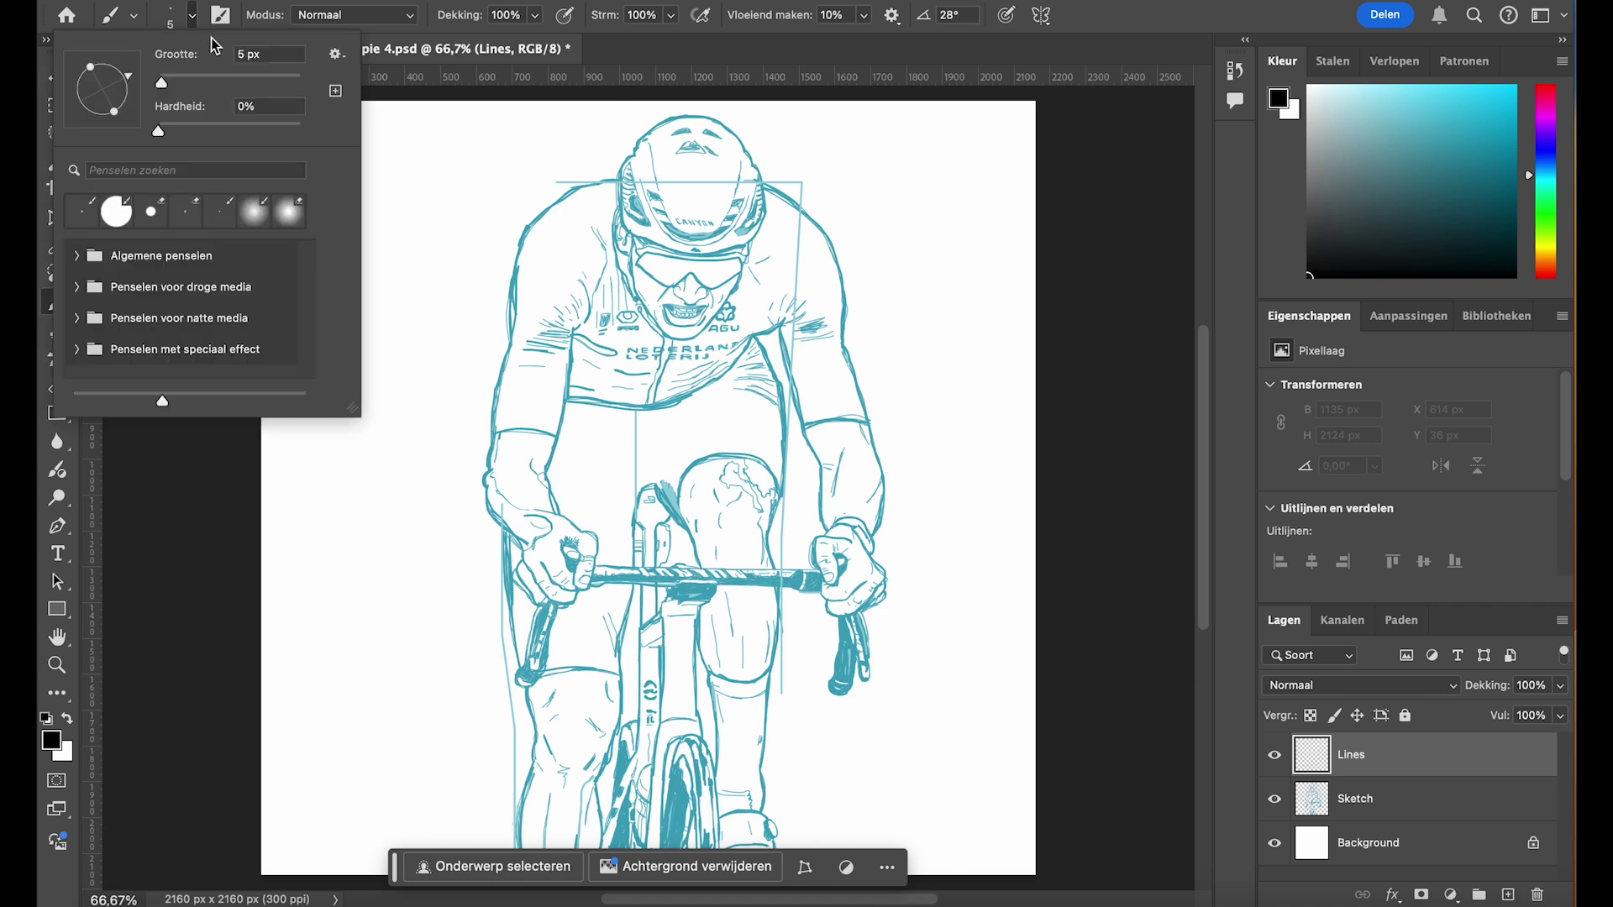
pyautogui.moveTo(165, 133); pyautogui.dragTo(304, 138)
pyautogui.click(276, 111)
pyautogui.click(193, 15)
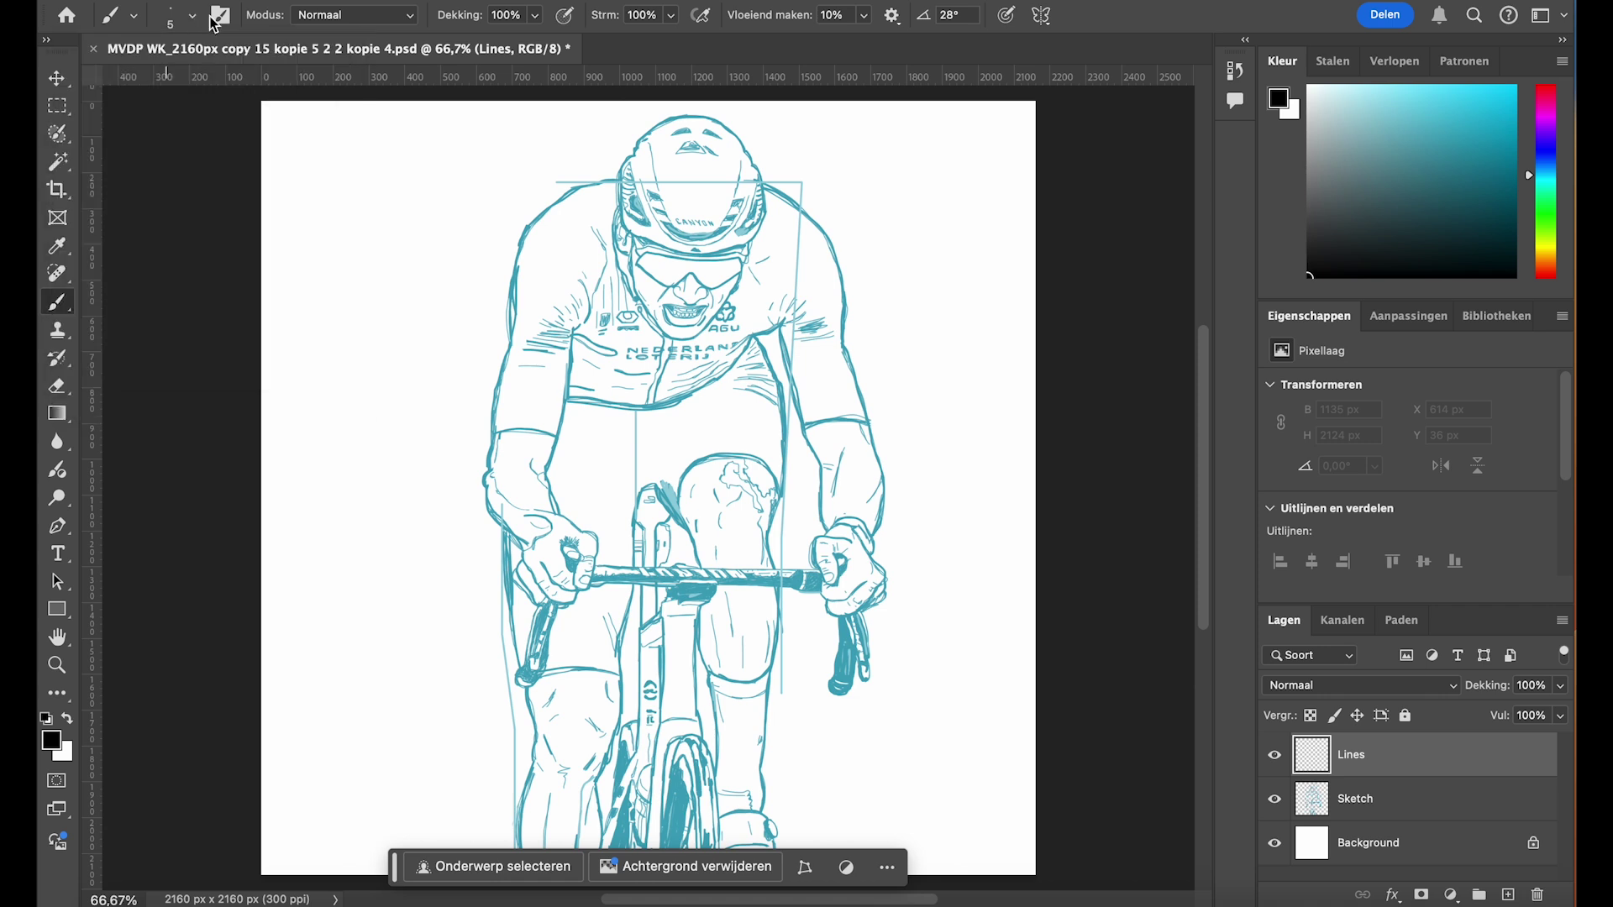
pyautogui.click(514, 15)
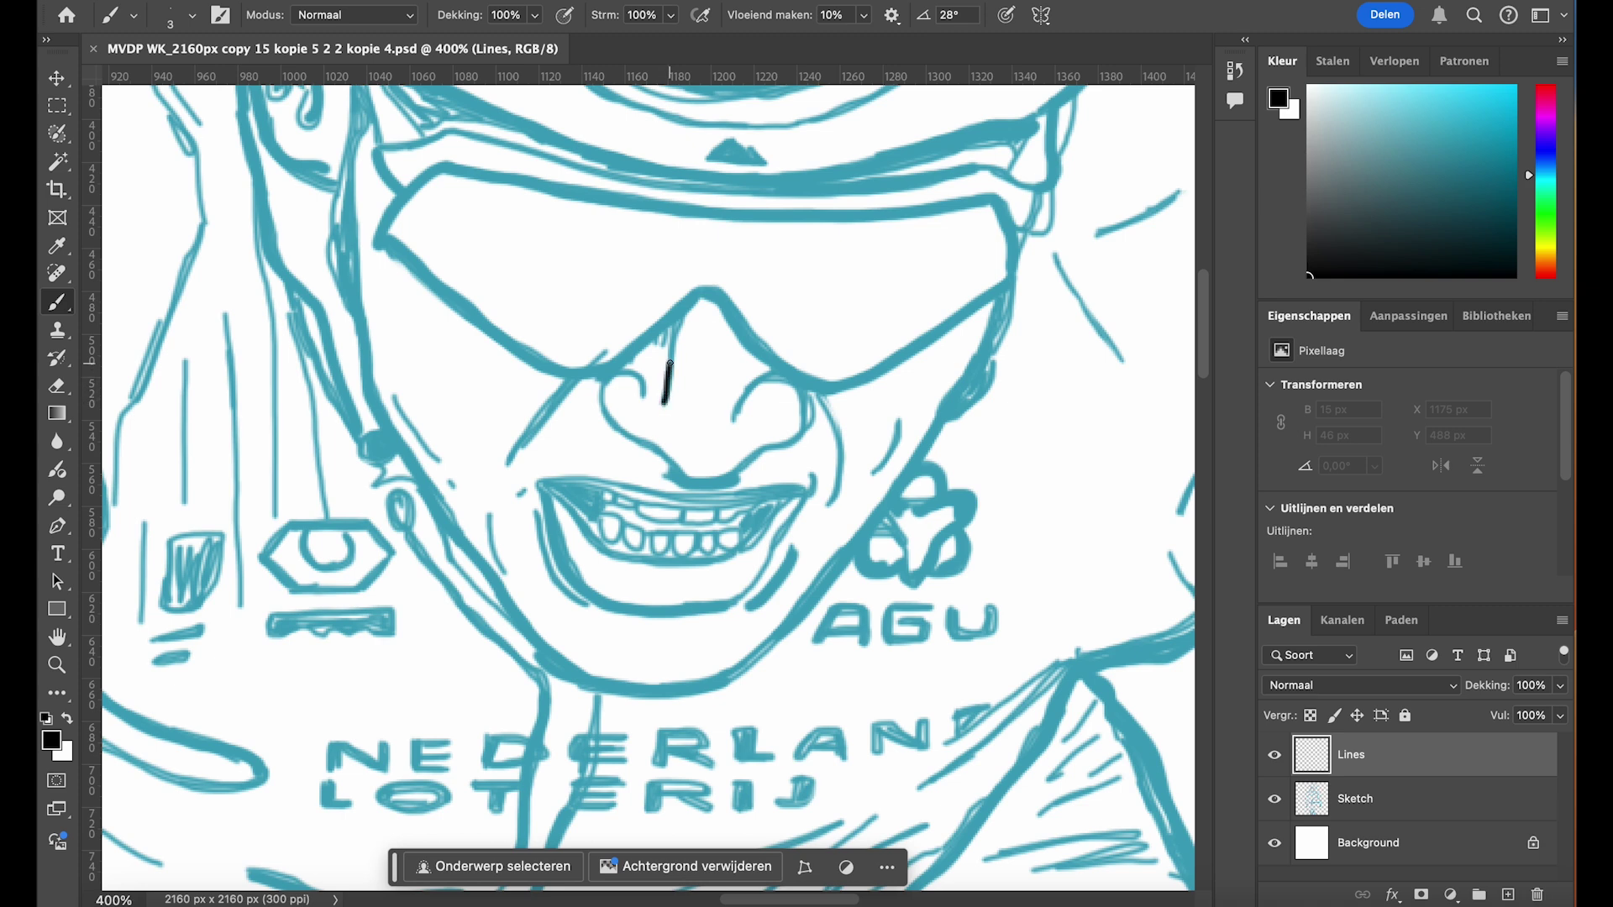
# Ink the nose outline in black, then erase a stray mark along the goggles
pyautogui.moveTo(669, 362); pyautogui.dragTo(681, 316)
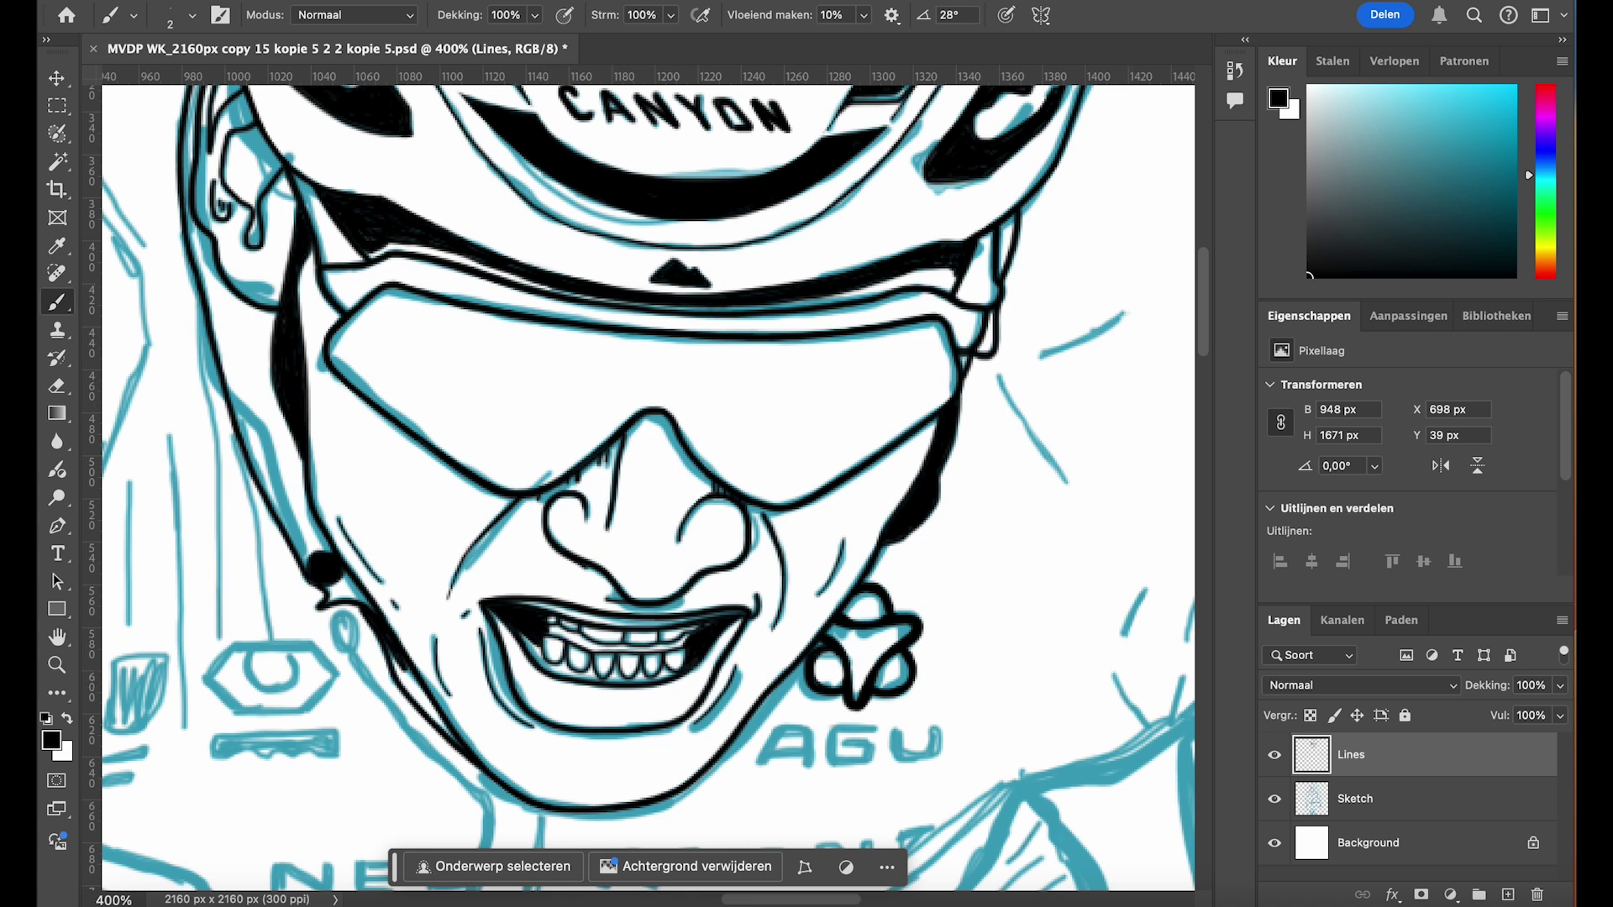
pyautogui.press('e')
pyautogui.moveTo(461, 458); pyautogui.dragTo(473, 466)
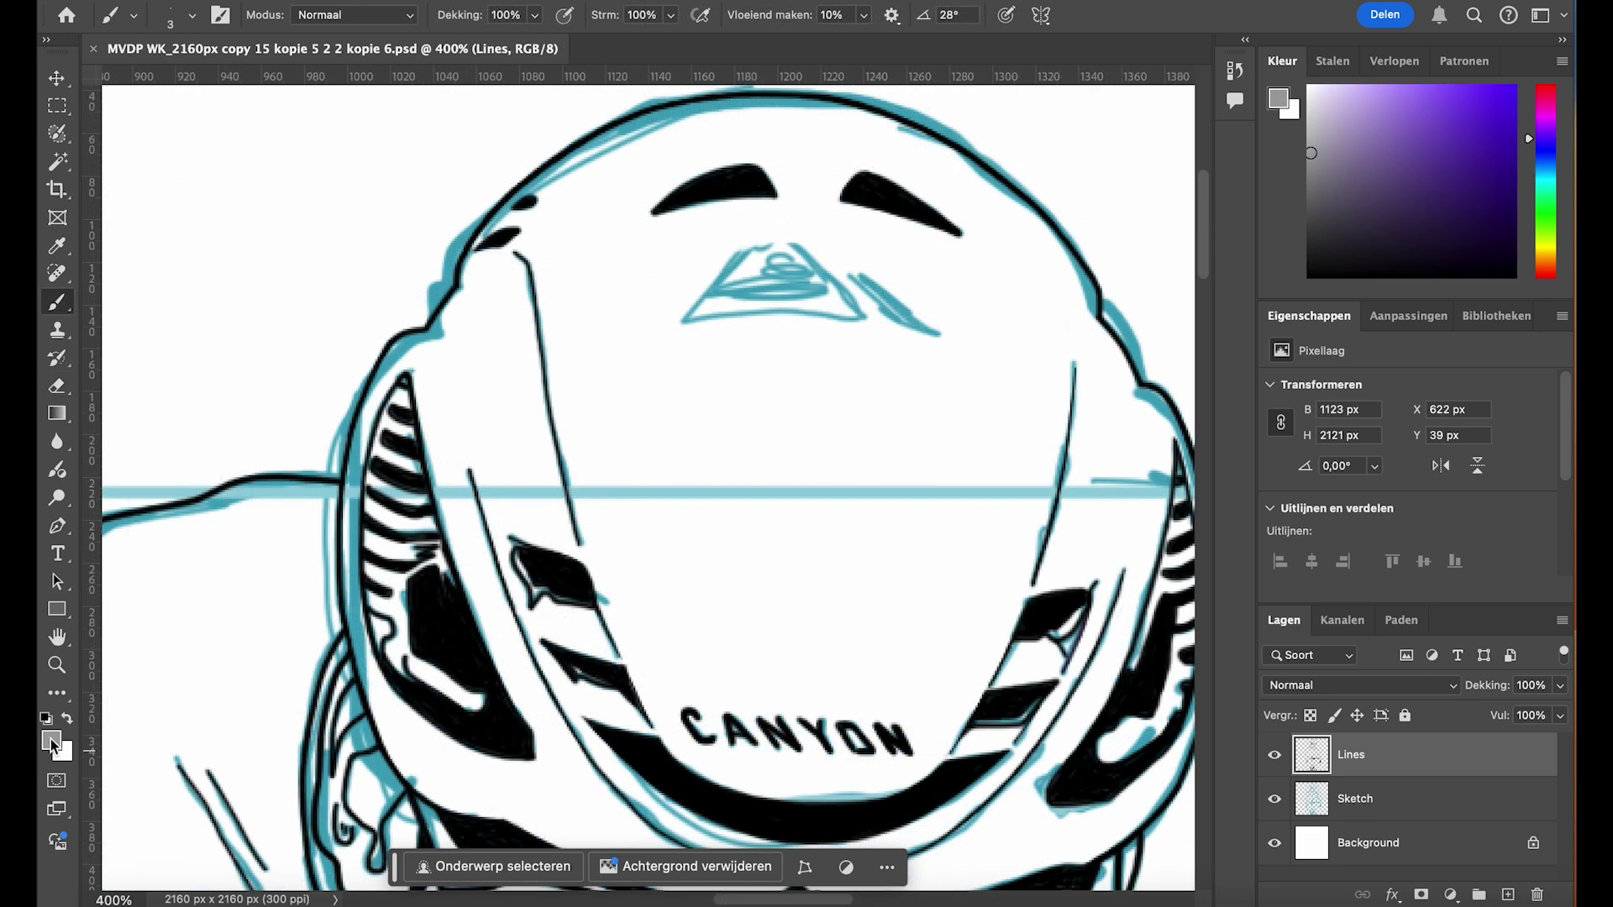
# Paint the helmet's front vent triangles in light grey (a3a2a5) at 70% brush opacity
pyautogui.click(50, 741)
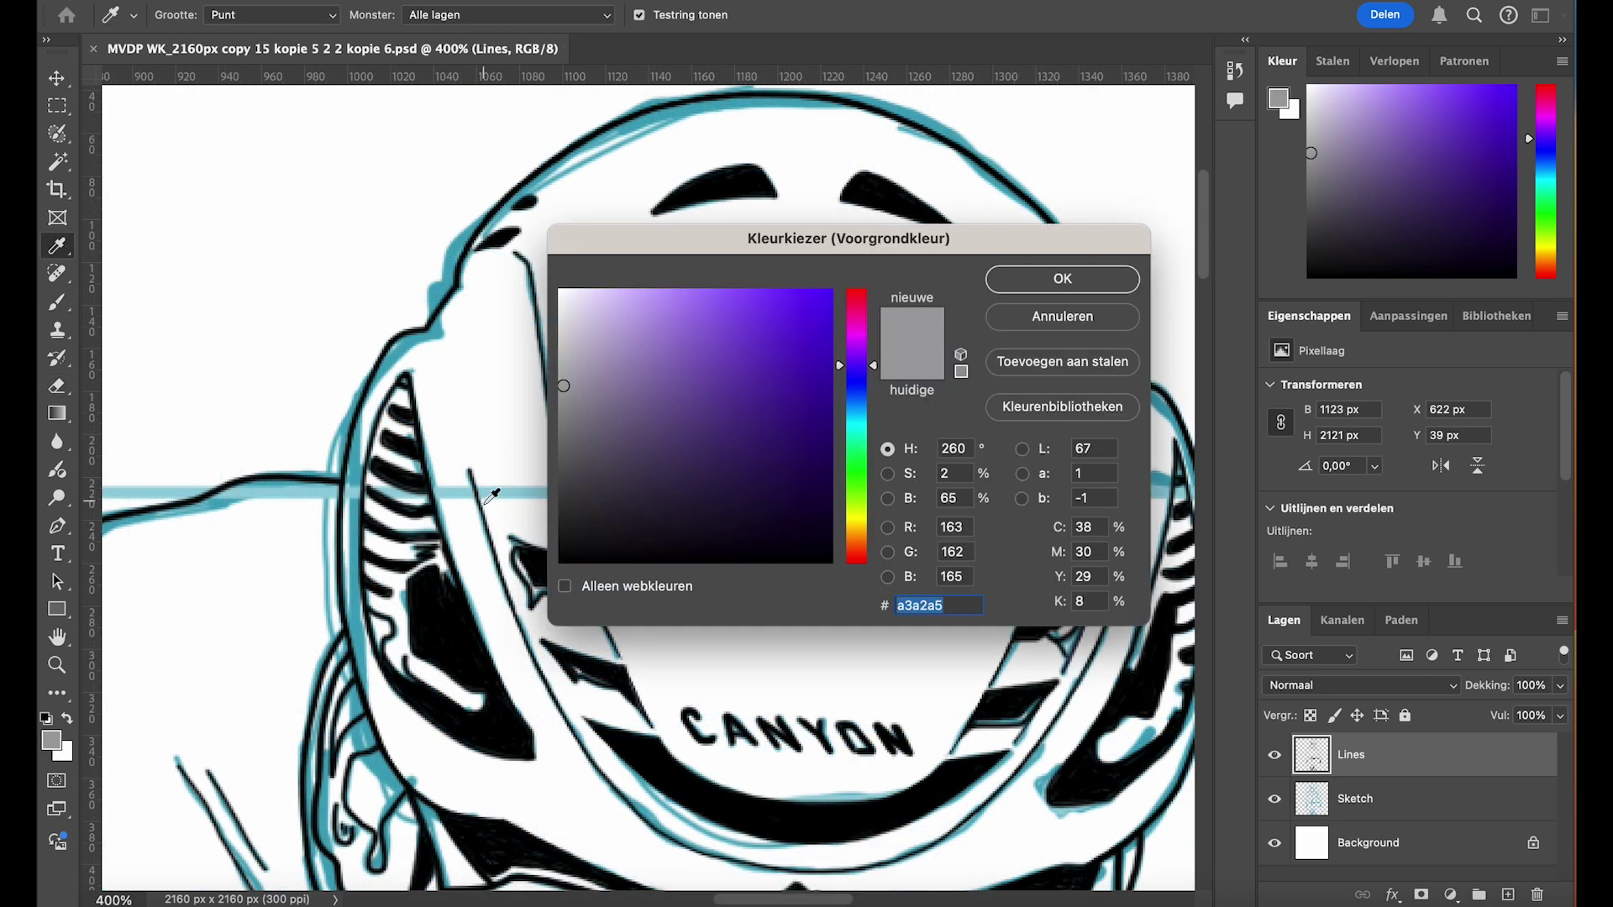
pyautogui.click(1063, 278)
pyautogui.press('b')
pyautogui.moveTo(709, 313)
pyautogui.mouseDown()
pyautogui.moveTo(800, 291)
pyautogui.moveTo(774, 289)
pyautogui.moveTo(811, 294)
pyautogui.moveTo(734, 308)
pyautogui.moveTo(824, 304)
pyautogui.mouseUp()
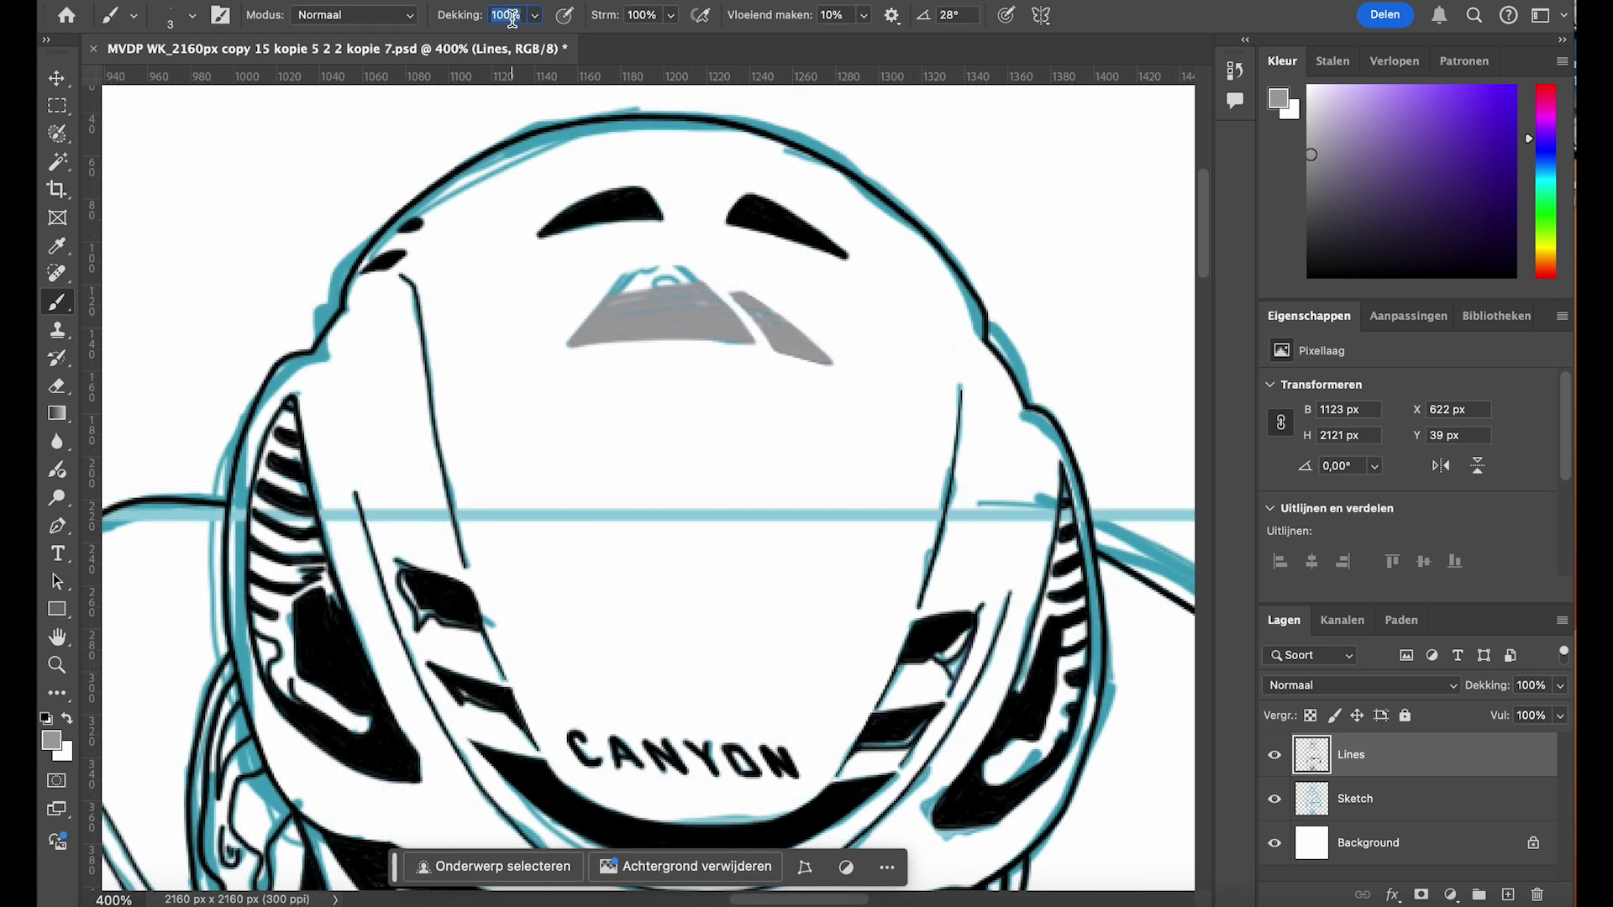
pyautogui.write('70')
pyautogui.press('Return')
pyautogui.moveTo(617, 291)
pyautogui.mouseDown()
pyautogui.moveTo(693, 281)
pyautogui.moveTo(629, 292)
pyautogui.moveTo(676, 283)
pyautogui.mouseUp()
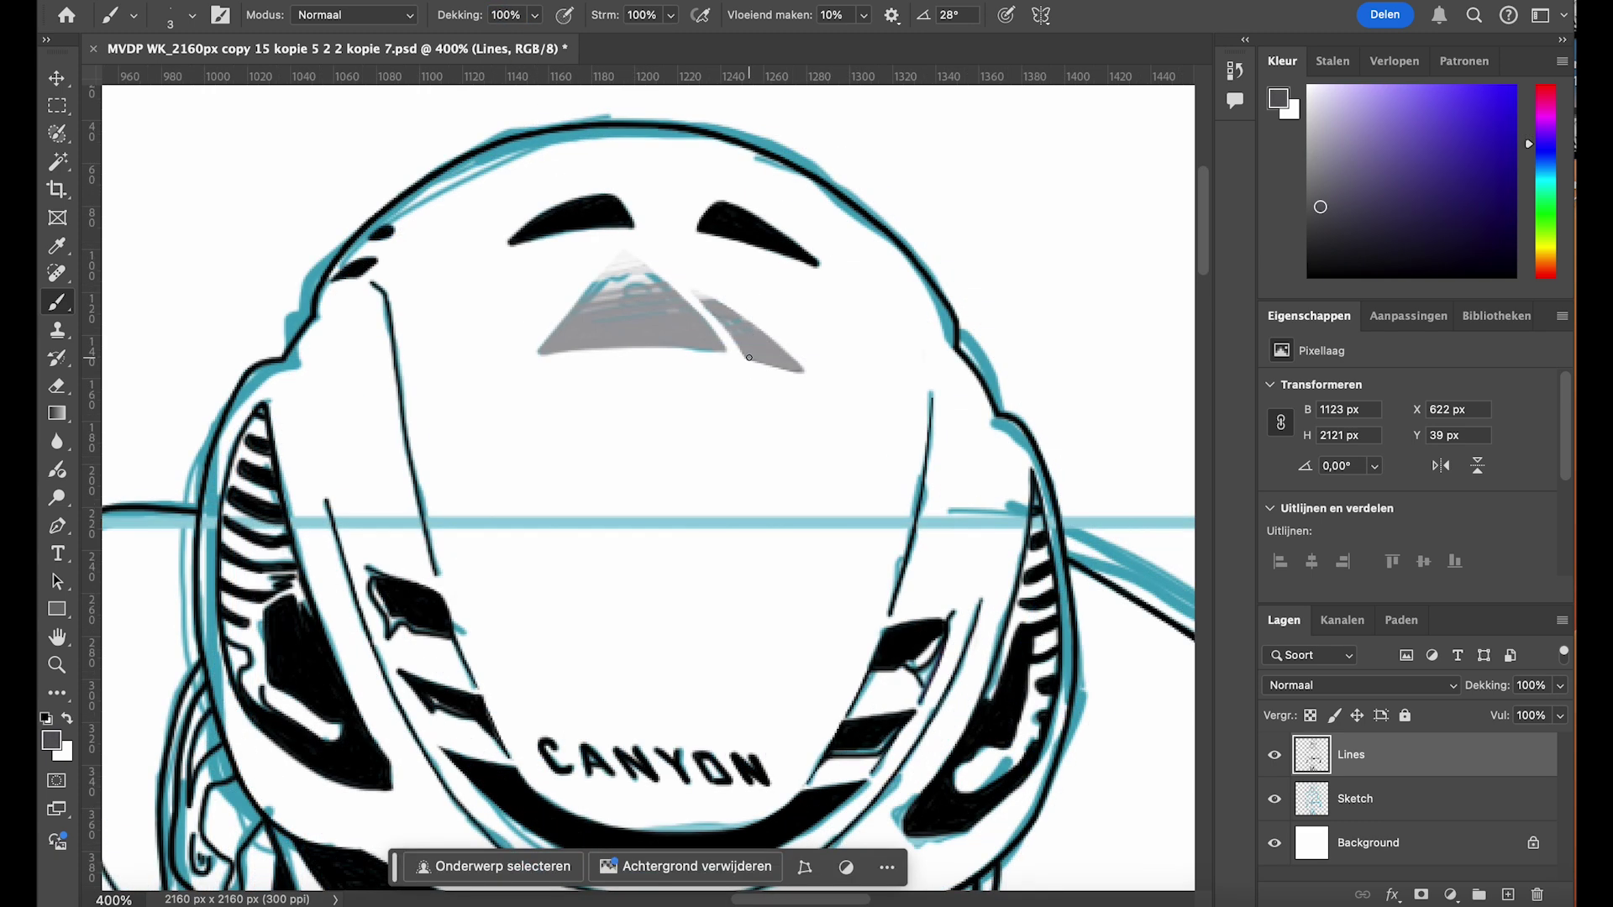
pyautogui.moveTo(748, 356); pyautogui.dragTo(794, 368)
pyautogui.moveTo(723, 309); pyautogui.dragTo(718, 312)
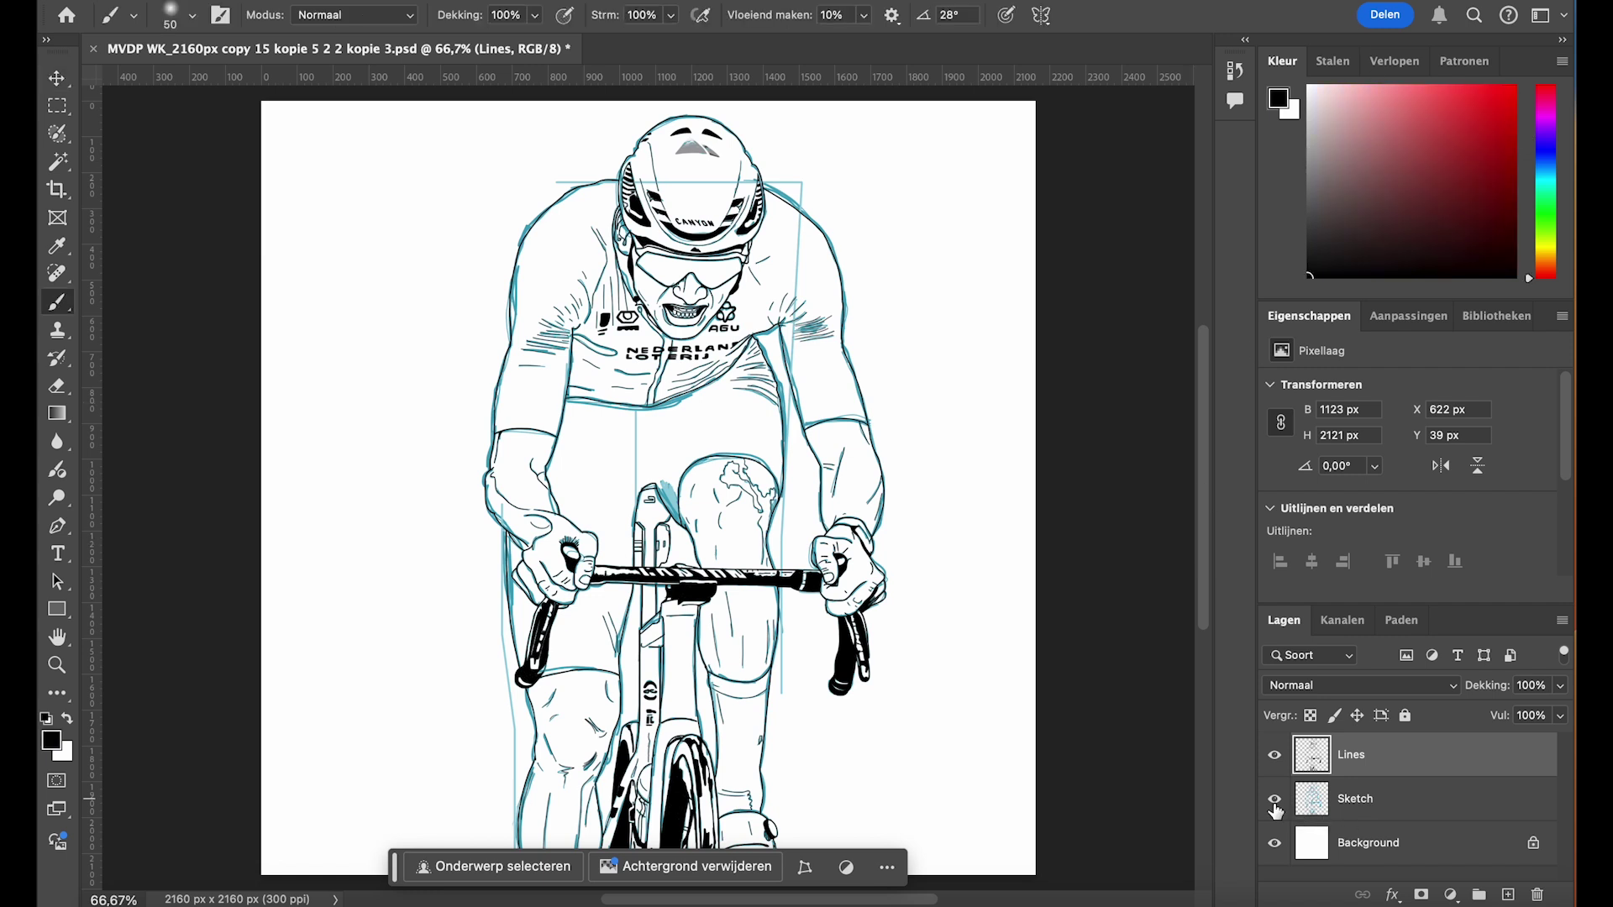
# Hide the Sketch layer and add a layer mask to the Lines layer
pyautogui.click(1315, 805)
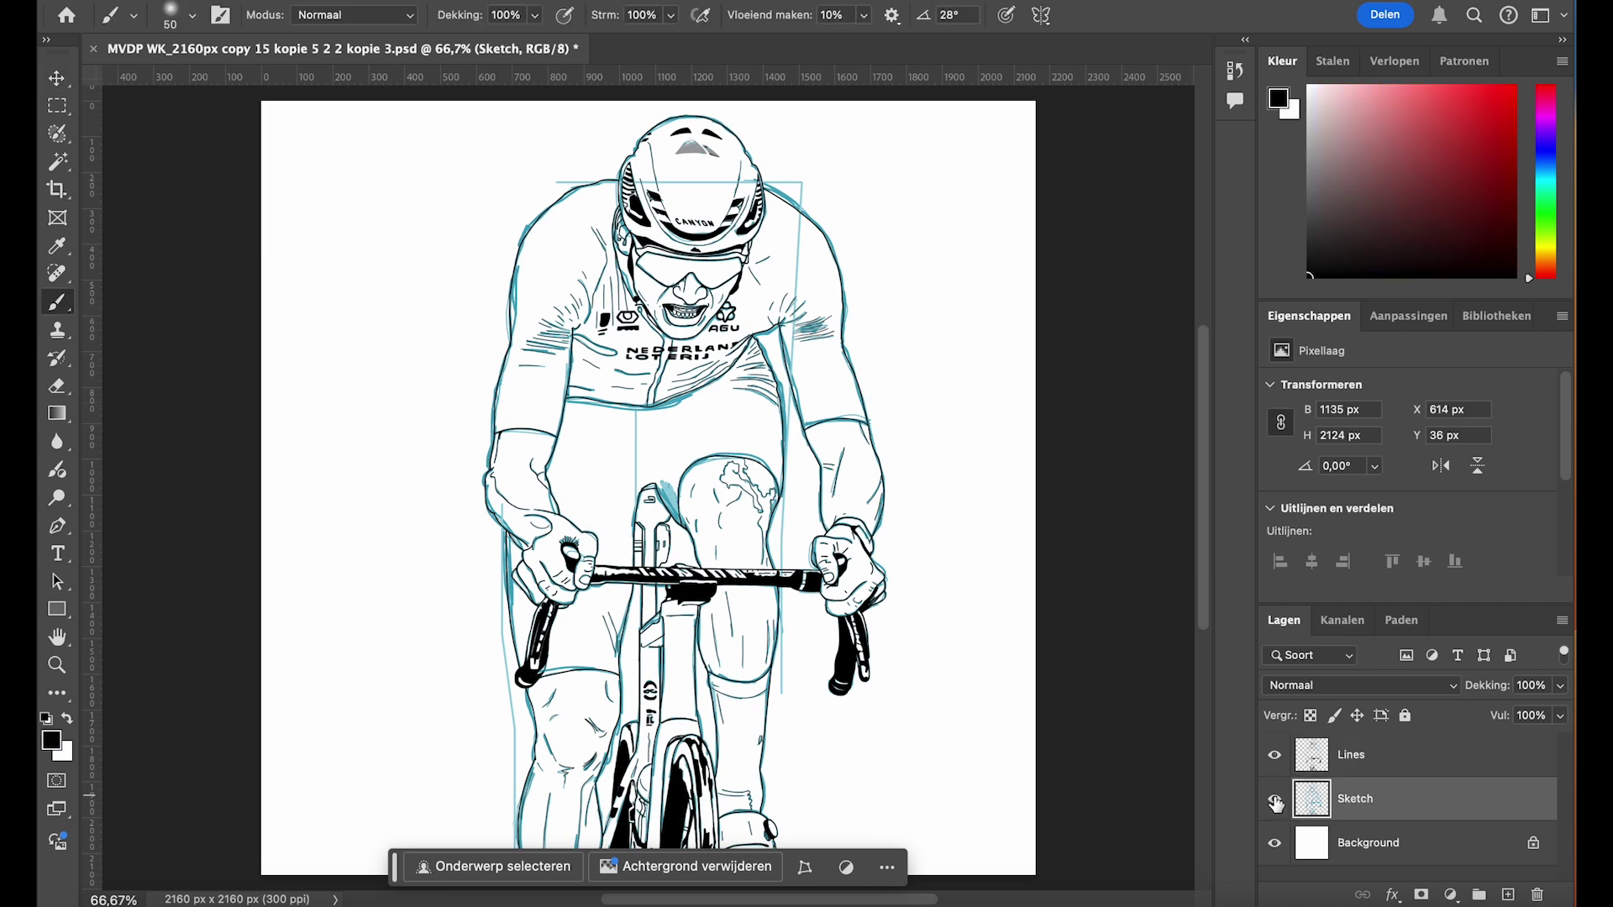
pyautogui.click(1275, 800)
pyautogui.click(1391, 769)
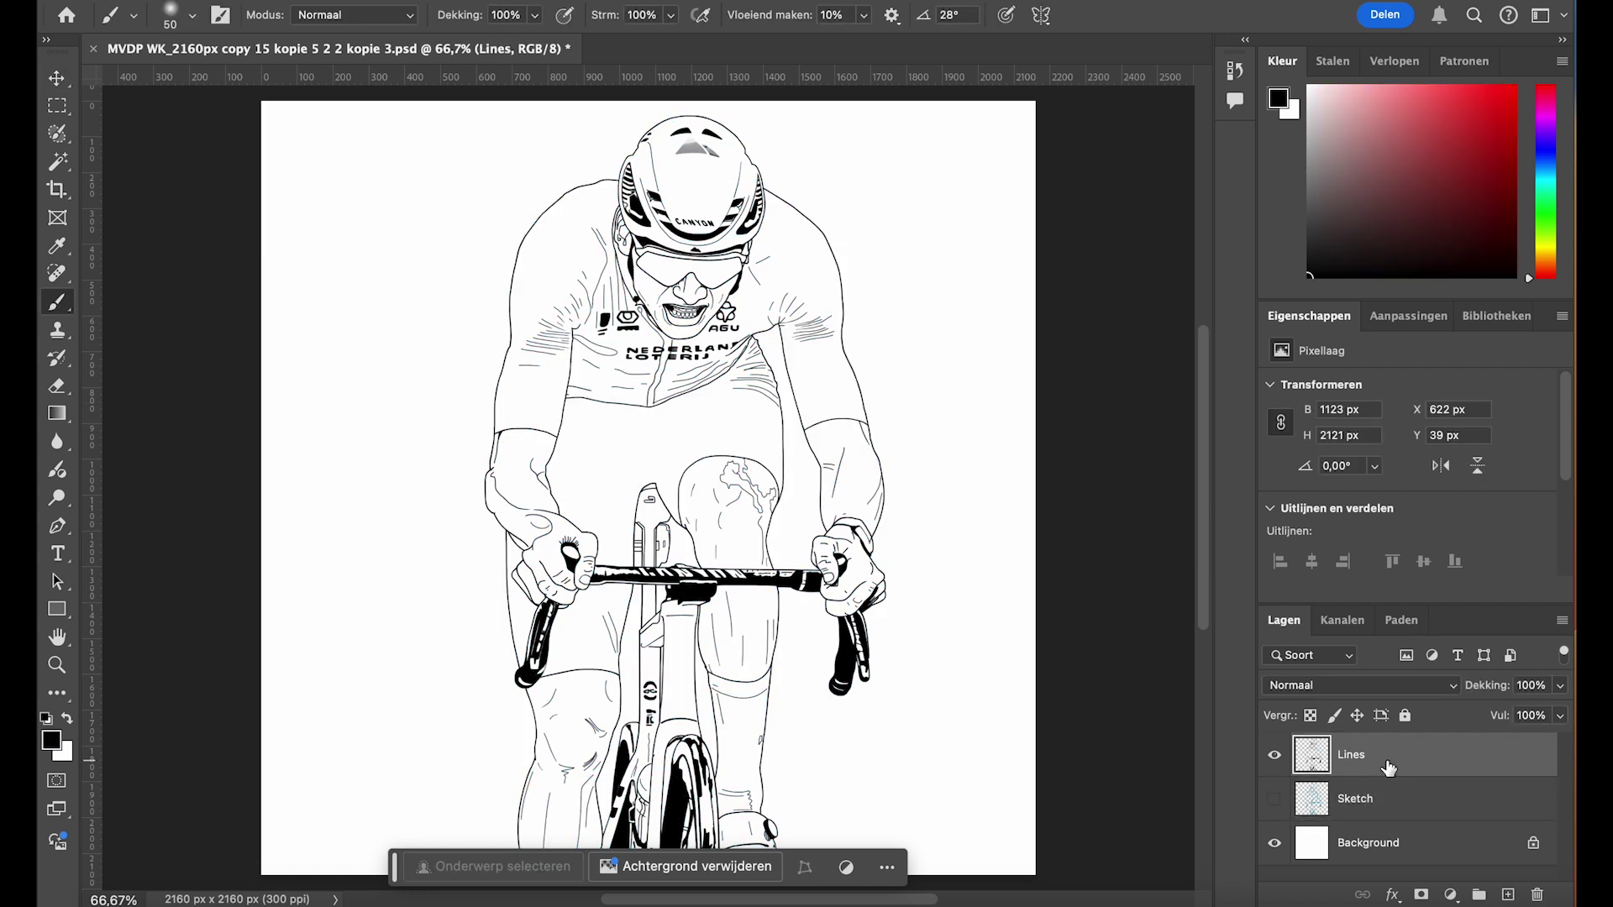
pyautogui.click(1421, 895)
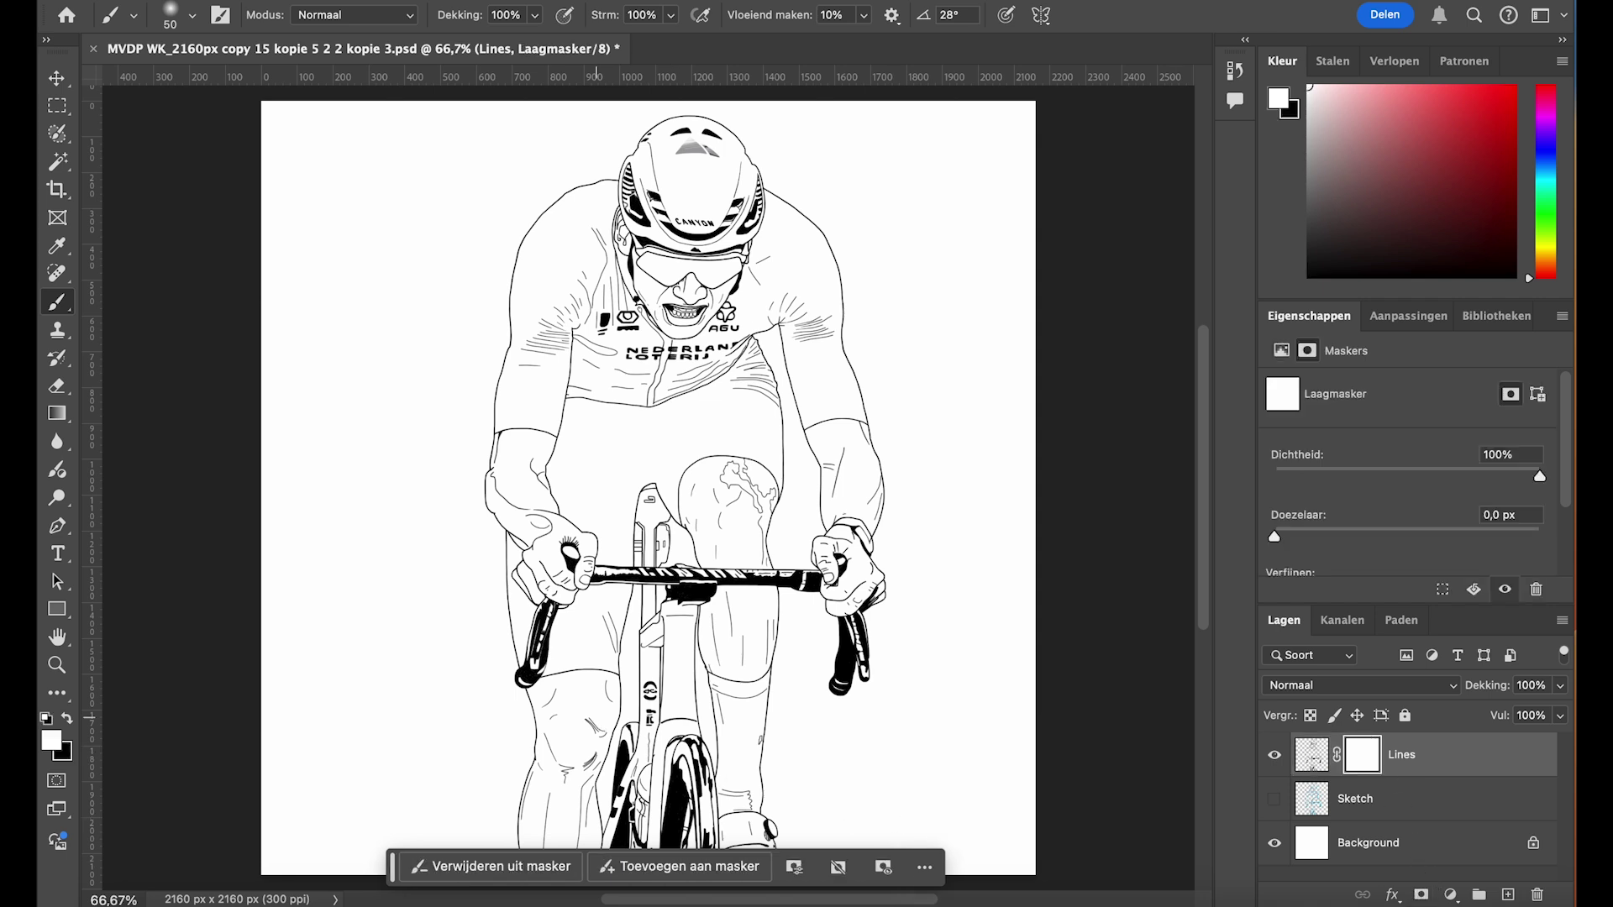
# Set a mid grey (#7c7c7c) foreground and a fully soft 0% hardness brush
pyautogui.click(67, 719)
pyautogui.click(51, 741)
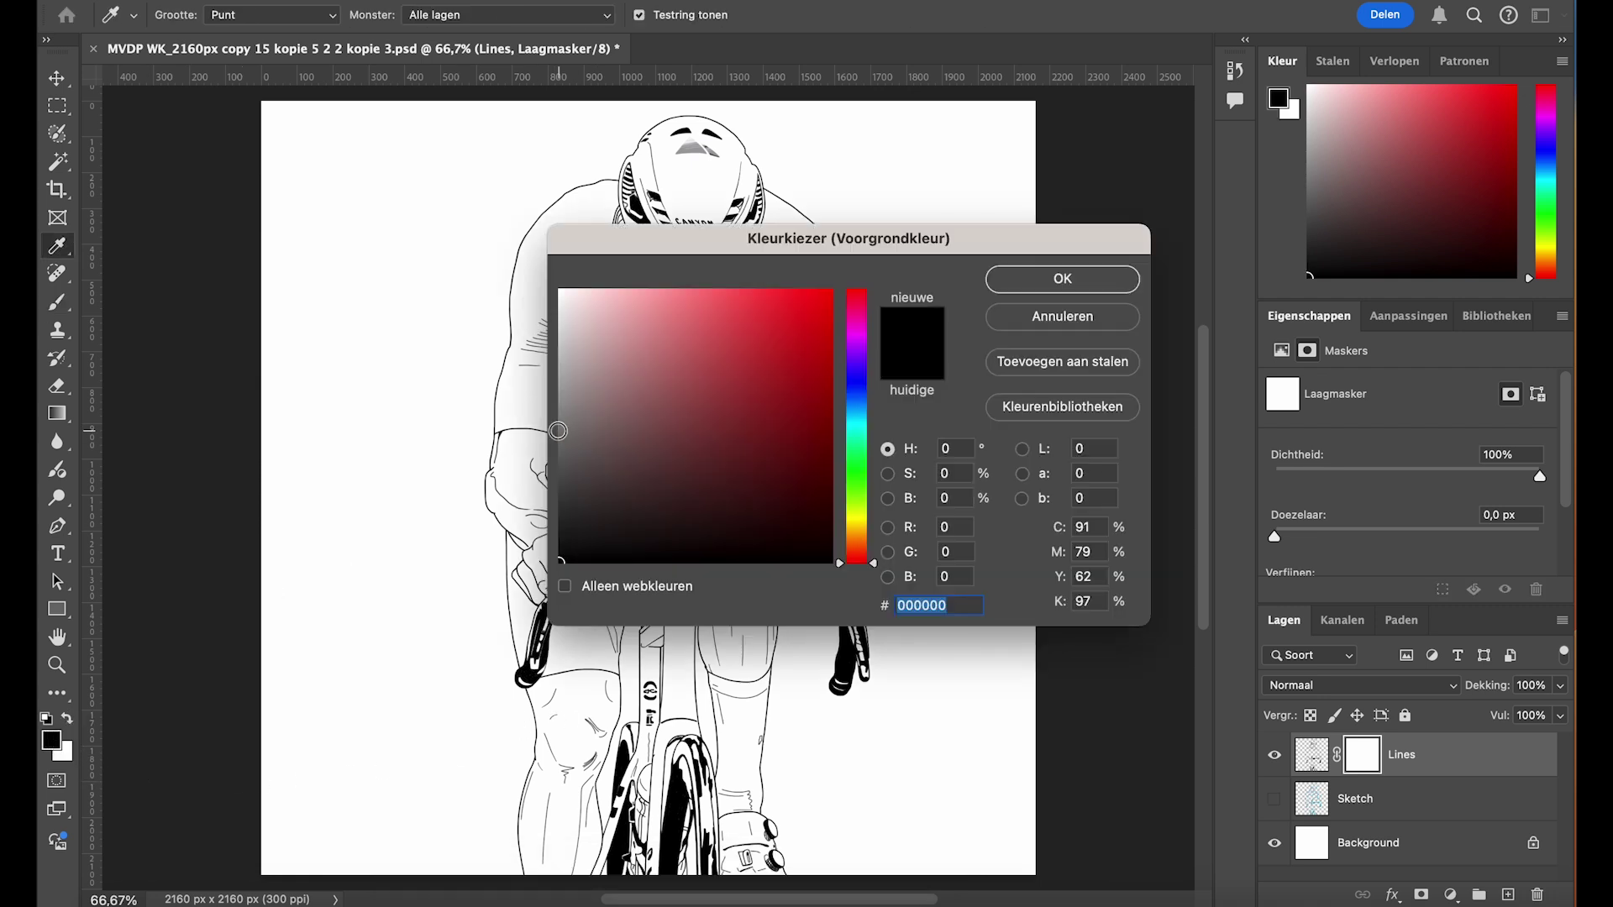
pyautogui.click(559, 431)
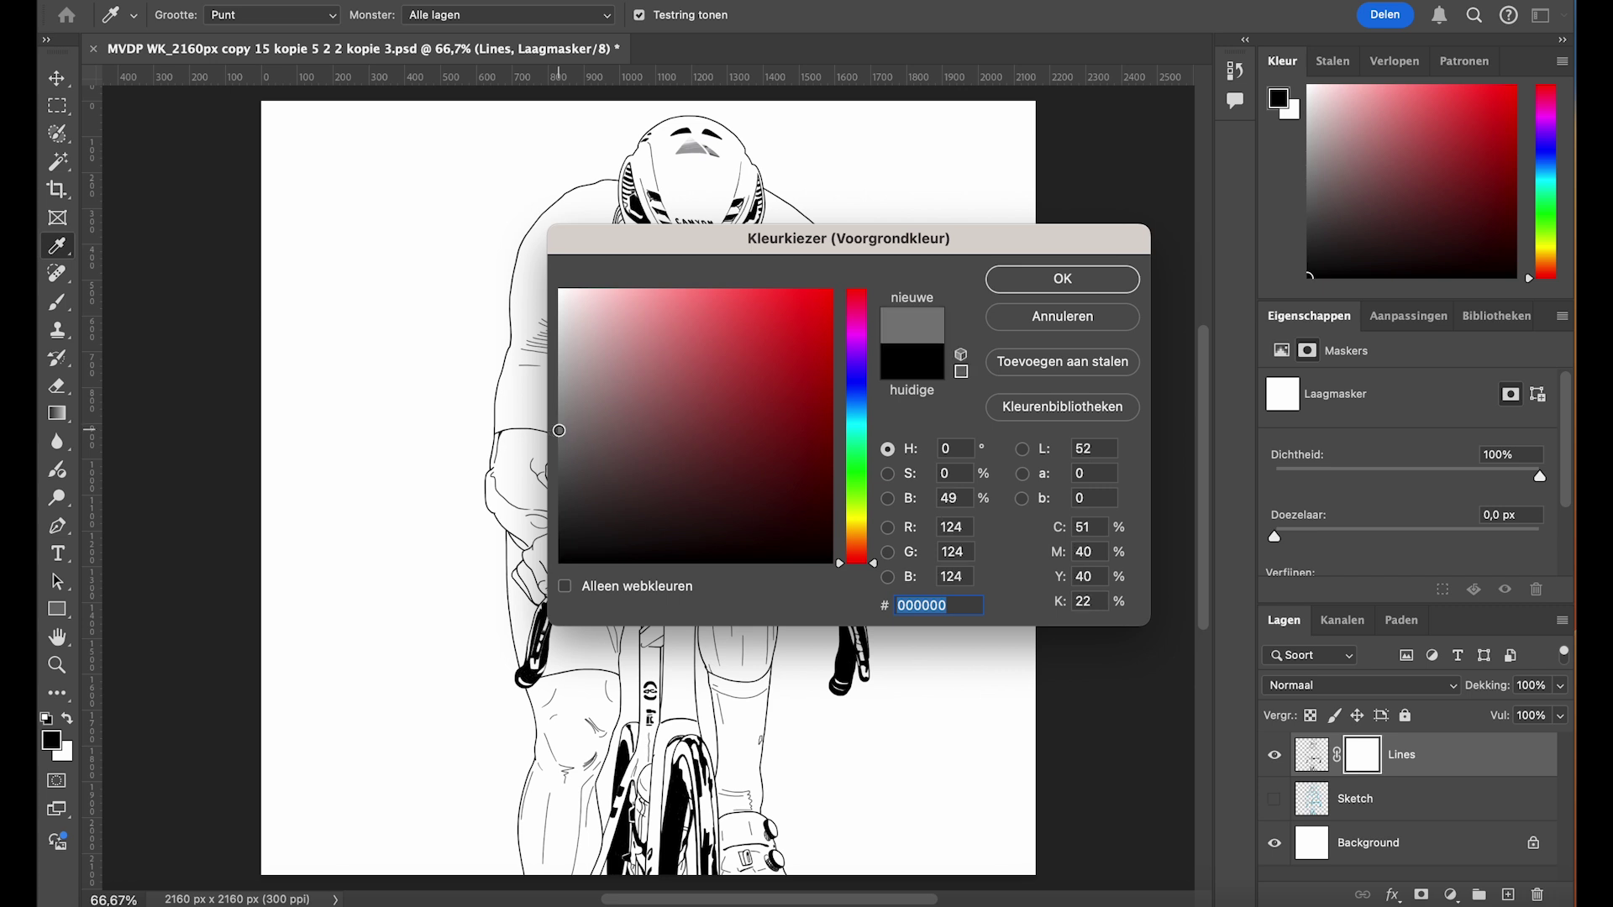
pyautogui.click(1110, 280)
pyautogui.press('b')
pyautogui.click(196, 18)
pyautogui.click(158, 131)
pyautogui.press('Return')
# Zoom to 400% on the knee and paint its spot outlines grey on the mask, using a 20 px brush
pyautogui.click(113, 900)
pyautogui.write('400')
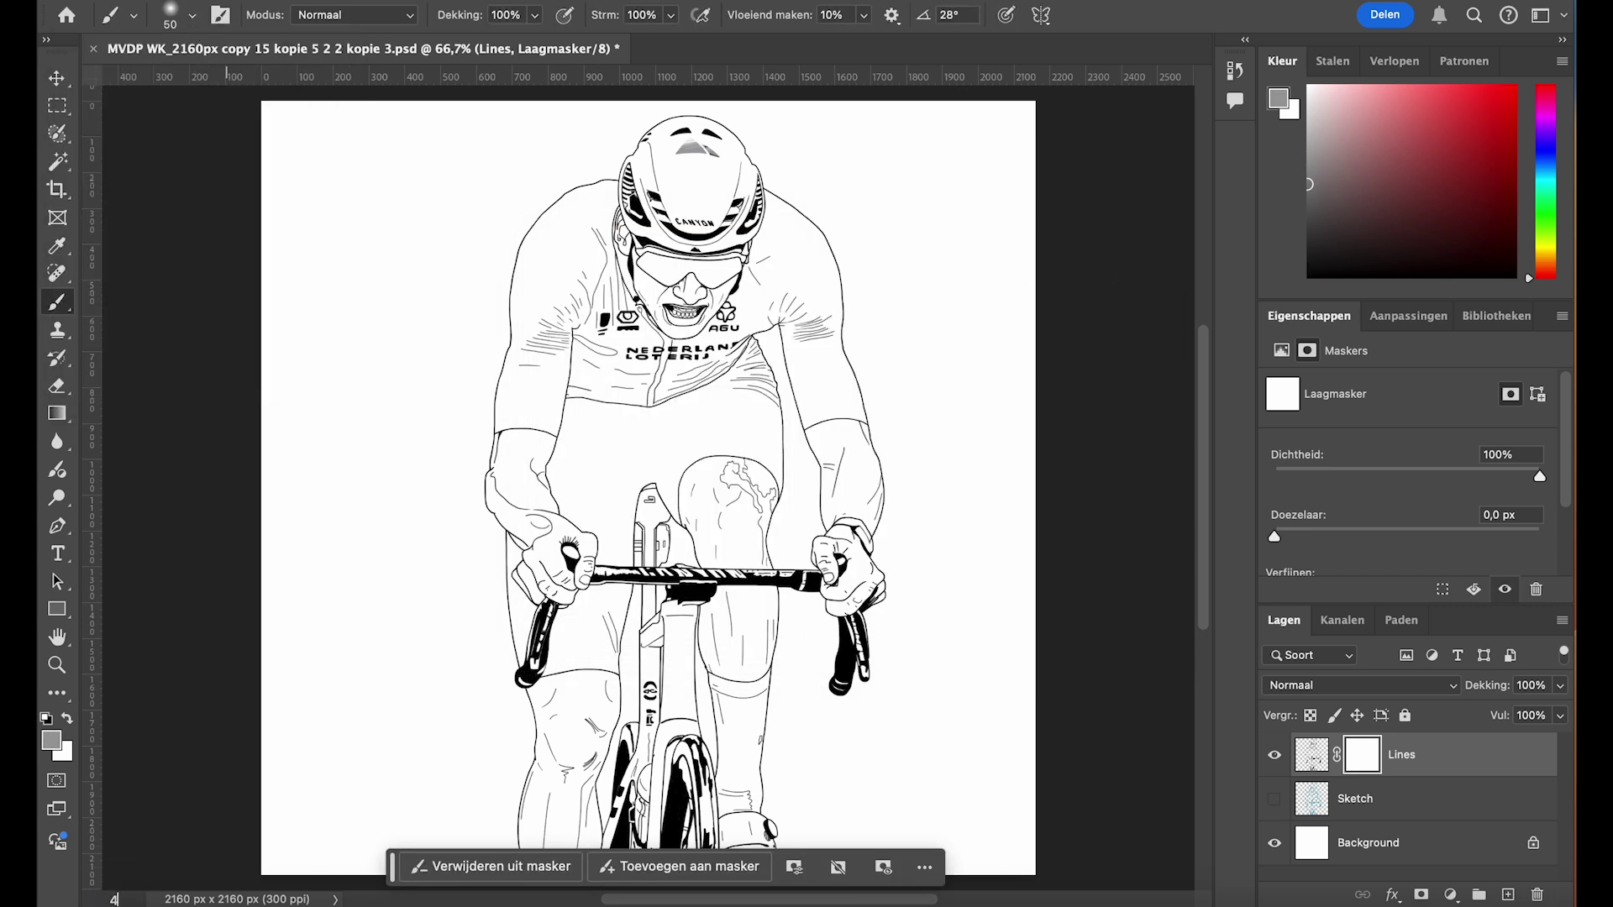
pyautogui.press('Return')
pyautogui.hscroll(5, 882, 386)
pyautogui.moveTo(810, 425)
pyautogui.mouseDown()
pyautogui.moveTo(745, 406)
pyautogui.moveTo(756, 362)
pyautogui.moveTo(729, 448)
pyautogui.moveTo(835, 360)
pyautogui.moveTo(803, 340)
pyautogui.moveTo(907, 468)
pyautogui.moveTo(837, 456)
pyautogui.moveTo(910, 576)
pyautogui.moveTo(965, 522)
pyautogui.moveTo(970, 581)
pyautogui.moveTo(1004, 538)
pyautogui.mouseUp()
pyautogui.click(192, 14)
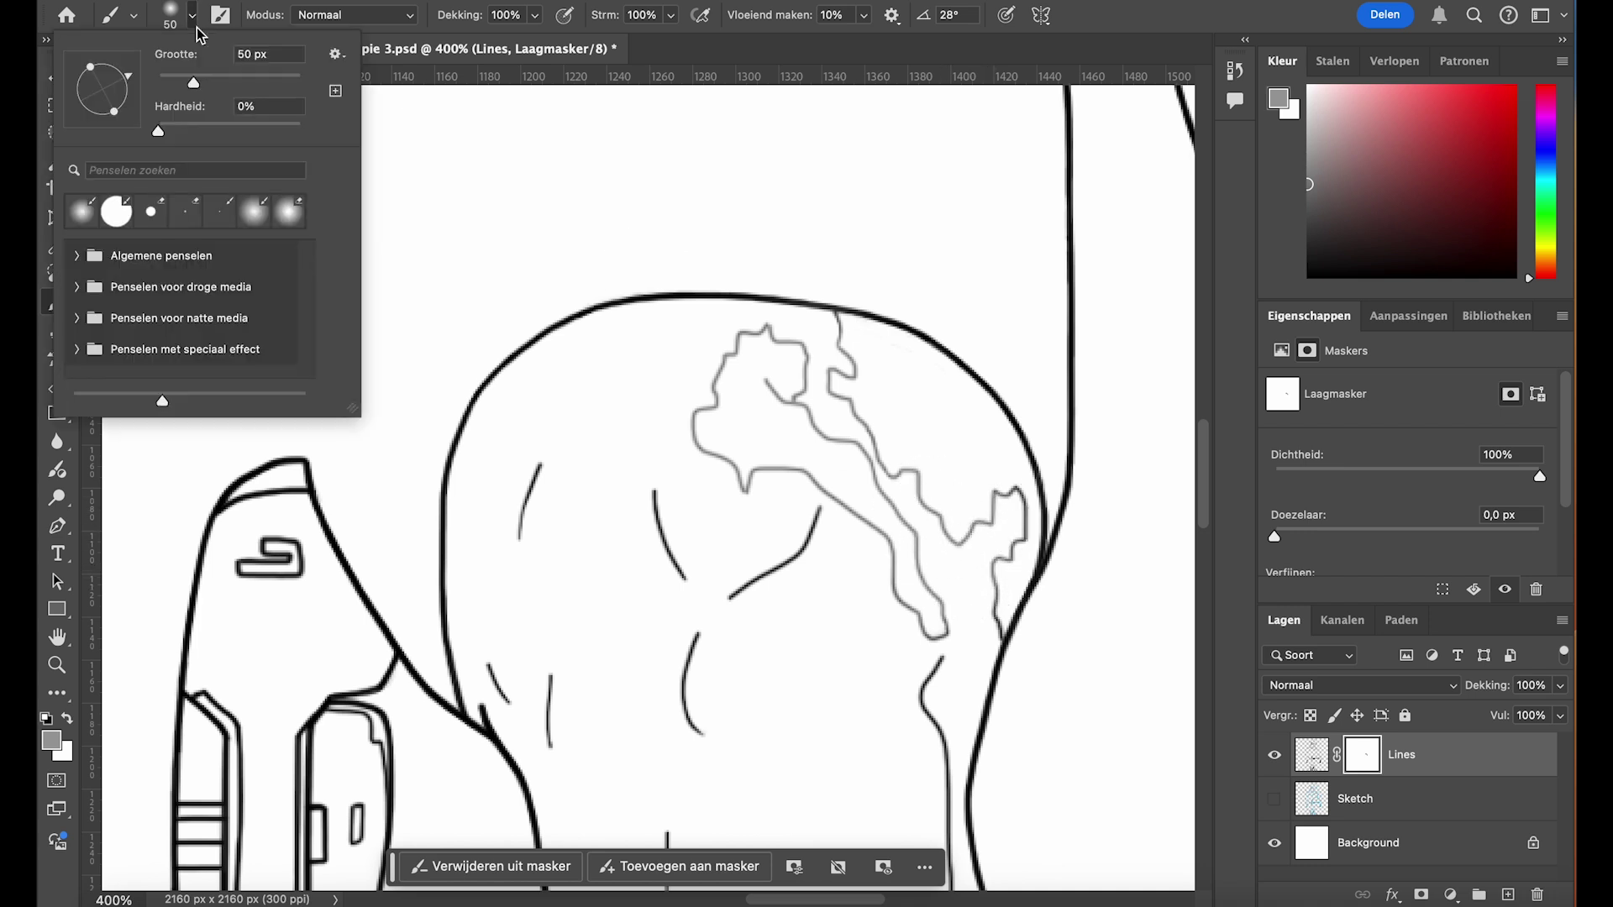
pyautogui.click(268, 54)
pyautogui.write('20')
pyautogui.press('Return')
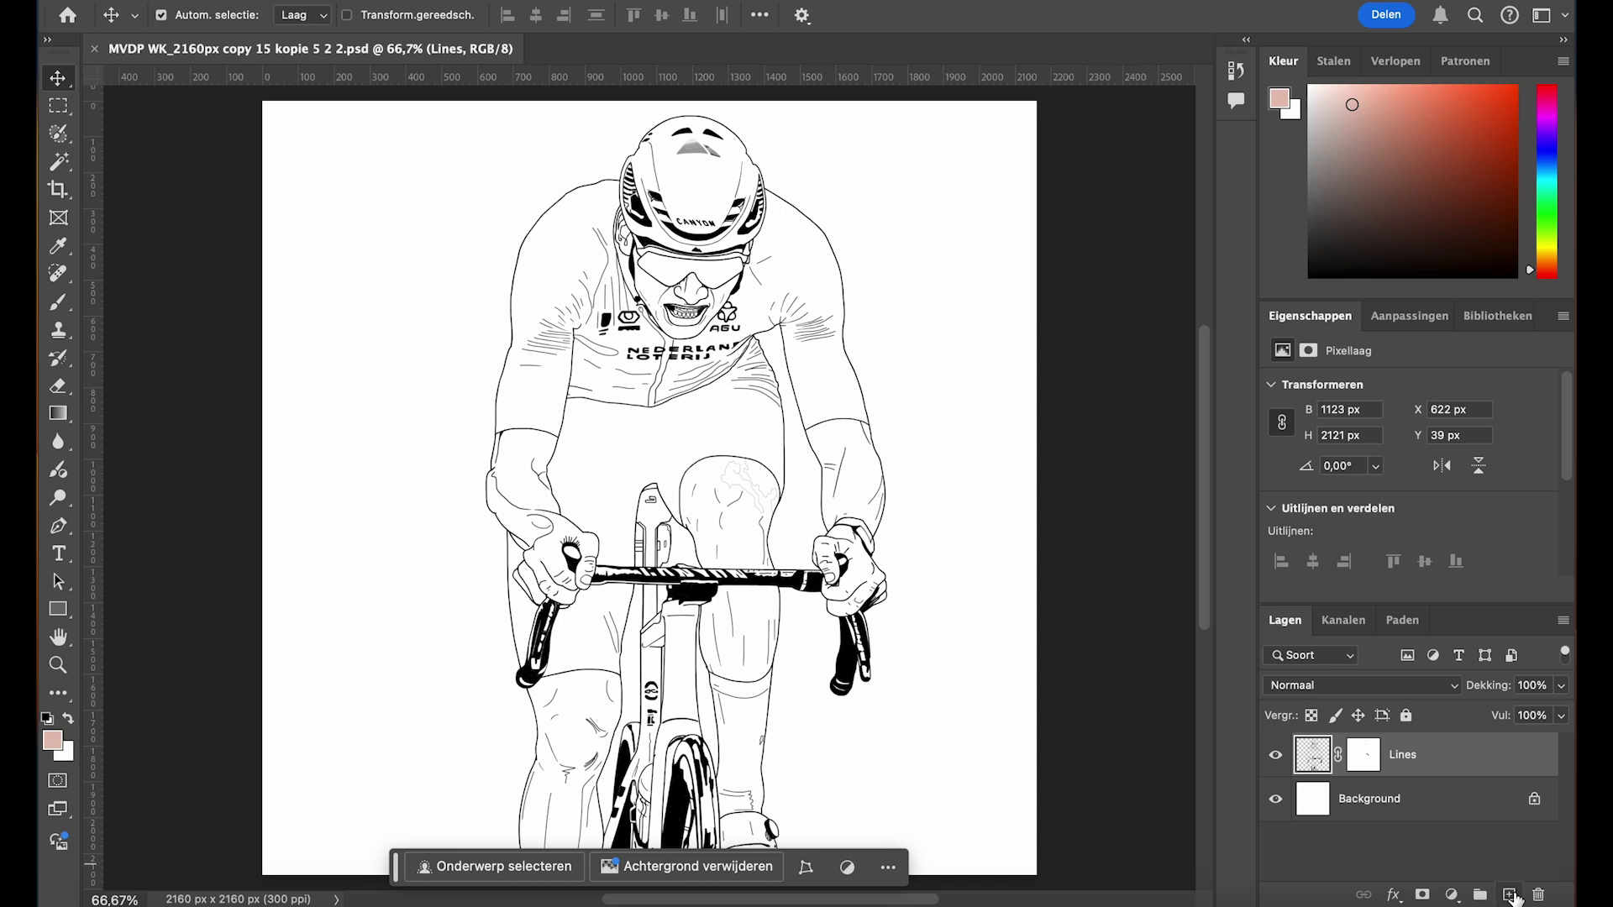
# Add a layer renamed Color above Lines and set its blend mode to Vermenigvuldigen (Multiply)
pyautogui.click(1510, 896)
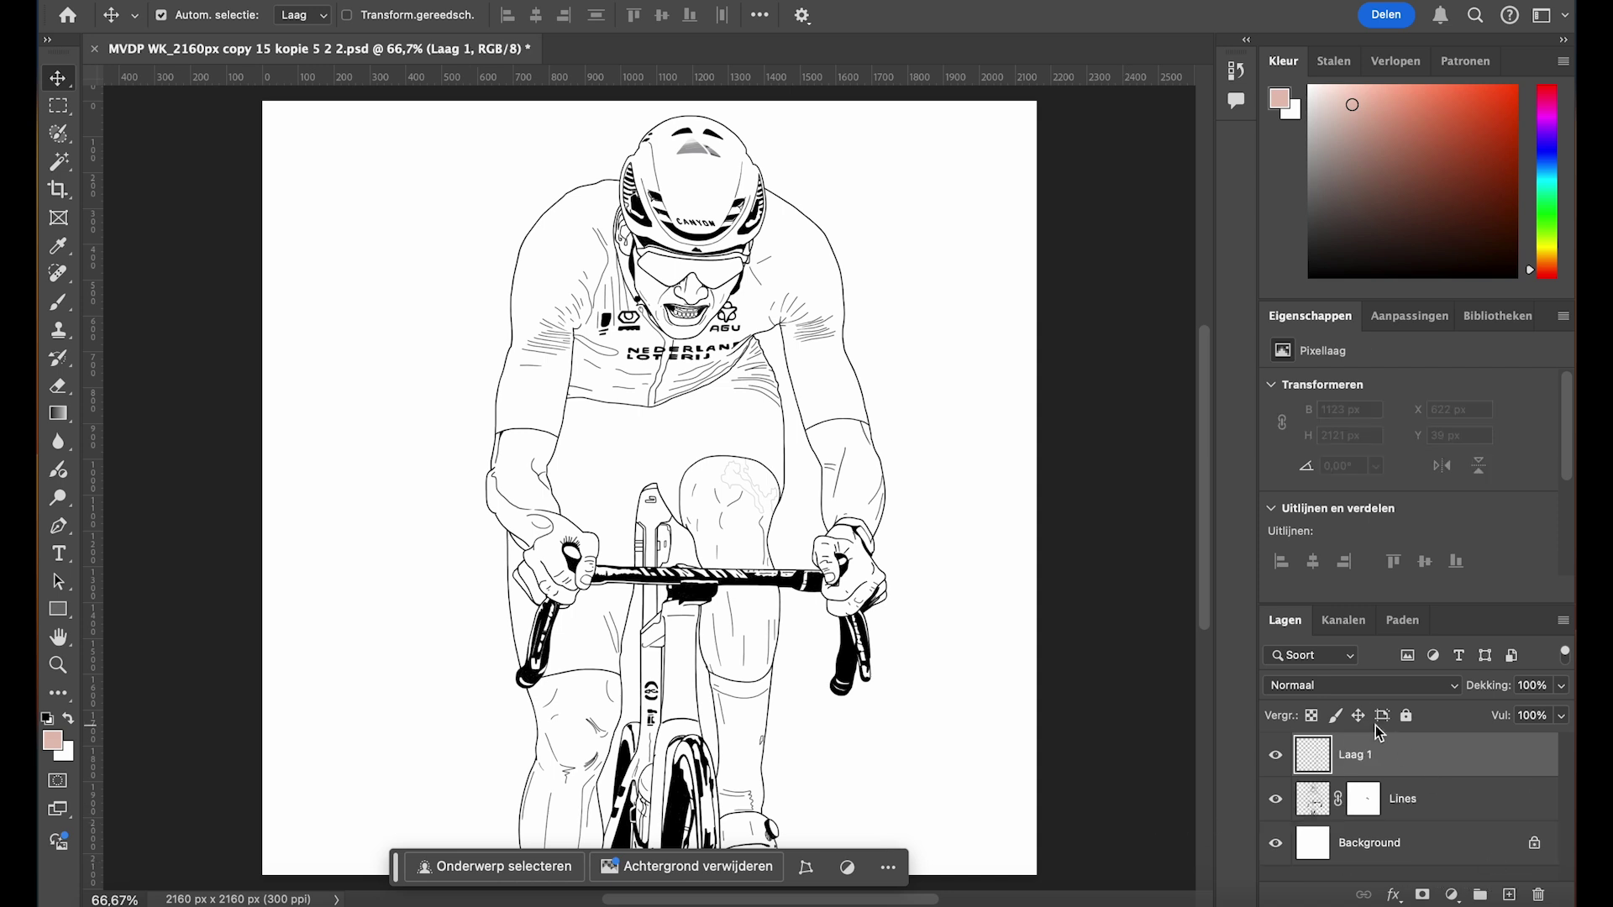
pyautogui.doubleClick(1363, 756)
pyautogui.press('BackSpace')
pyautogui.write('Color')
pyautogui.click(1460, 761)
pyautogui.click(1453, 691)
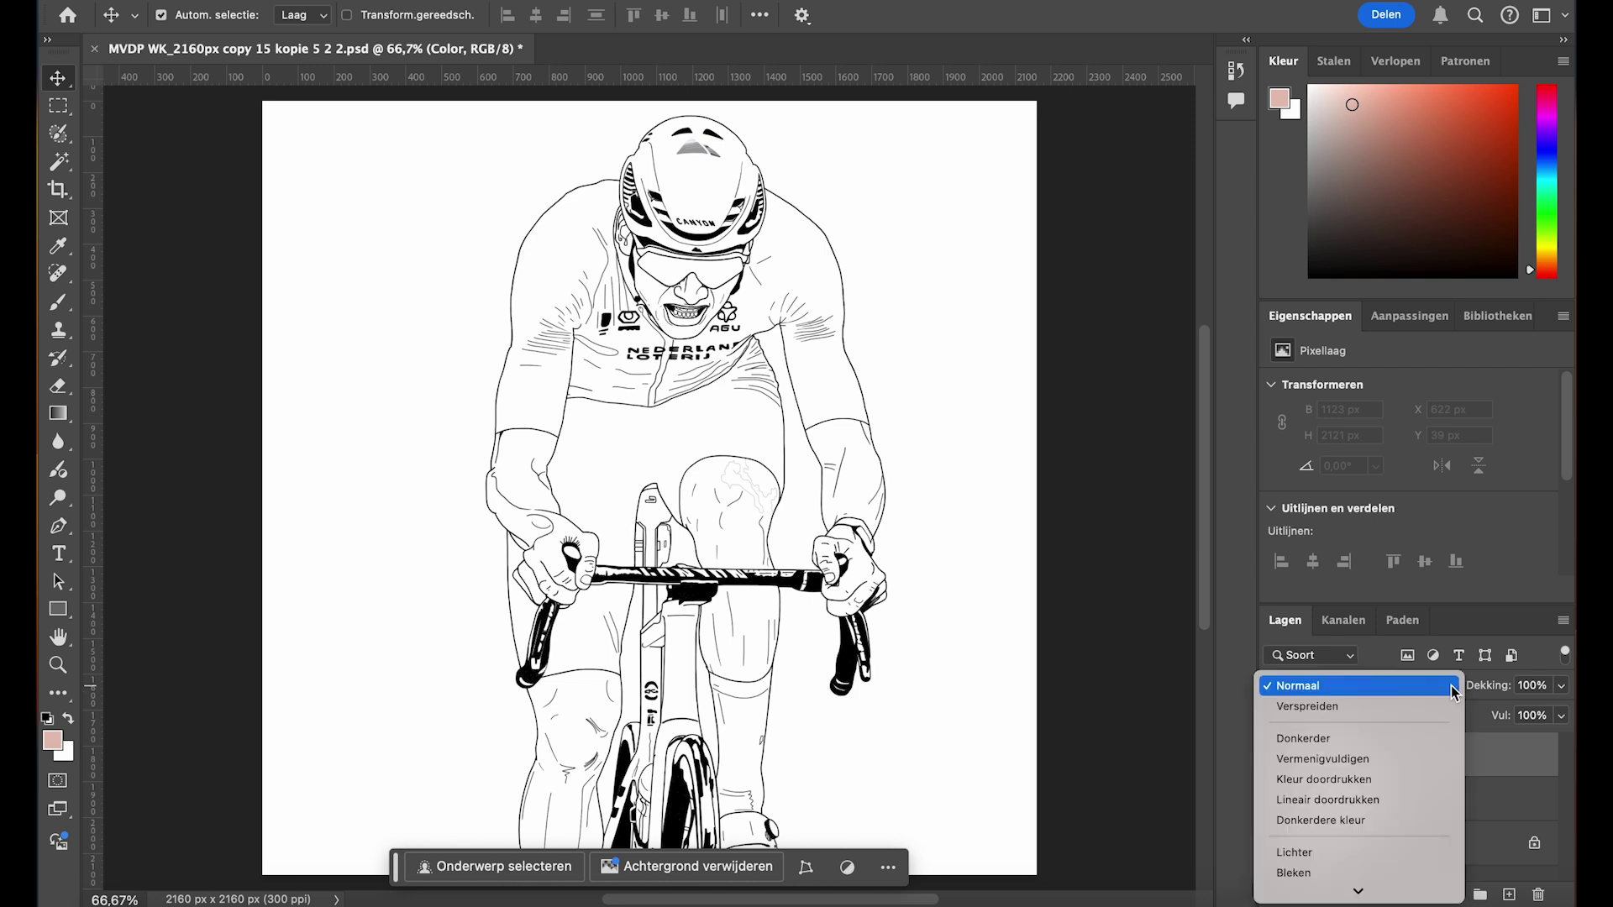
pyautogui.click(1418, 761)
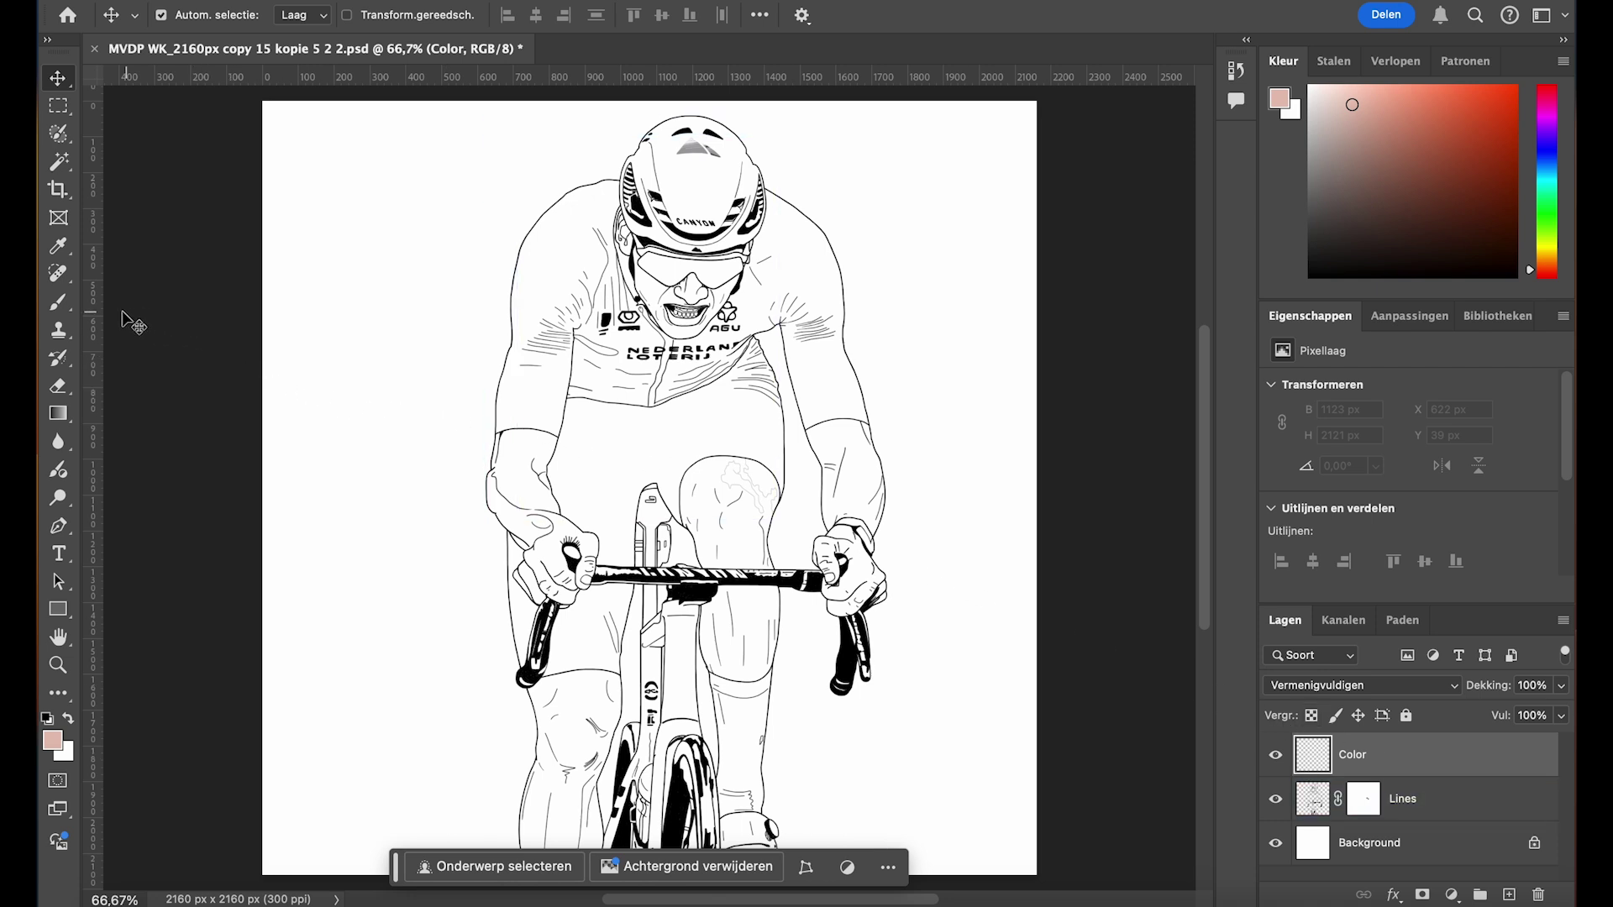
# Select the Brush at 100% hardness and pick pale pink #e5c2b5 as foreground colour
pyautogui.click(60, 303)
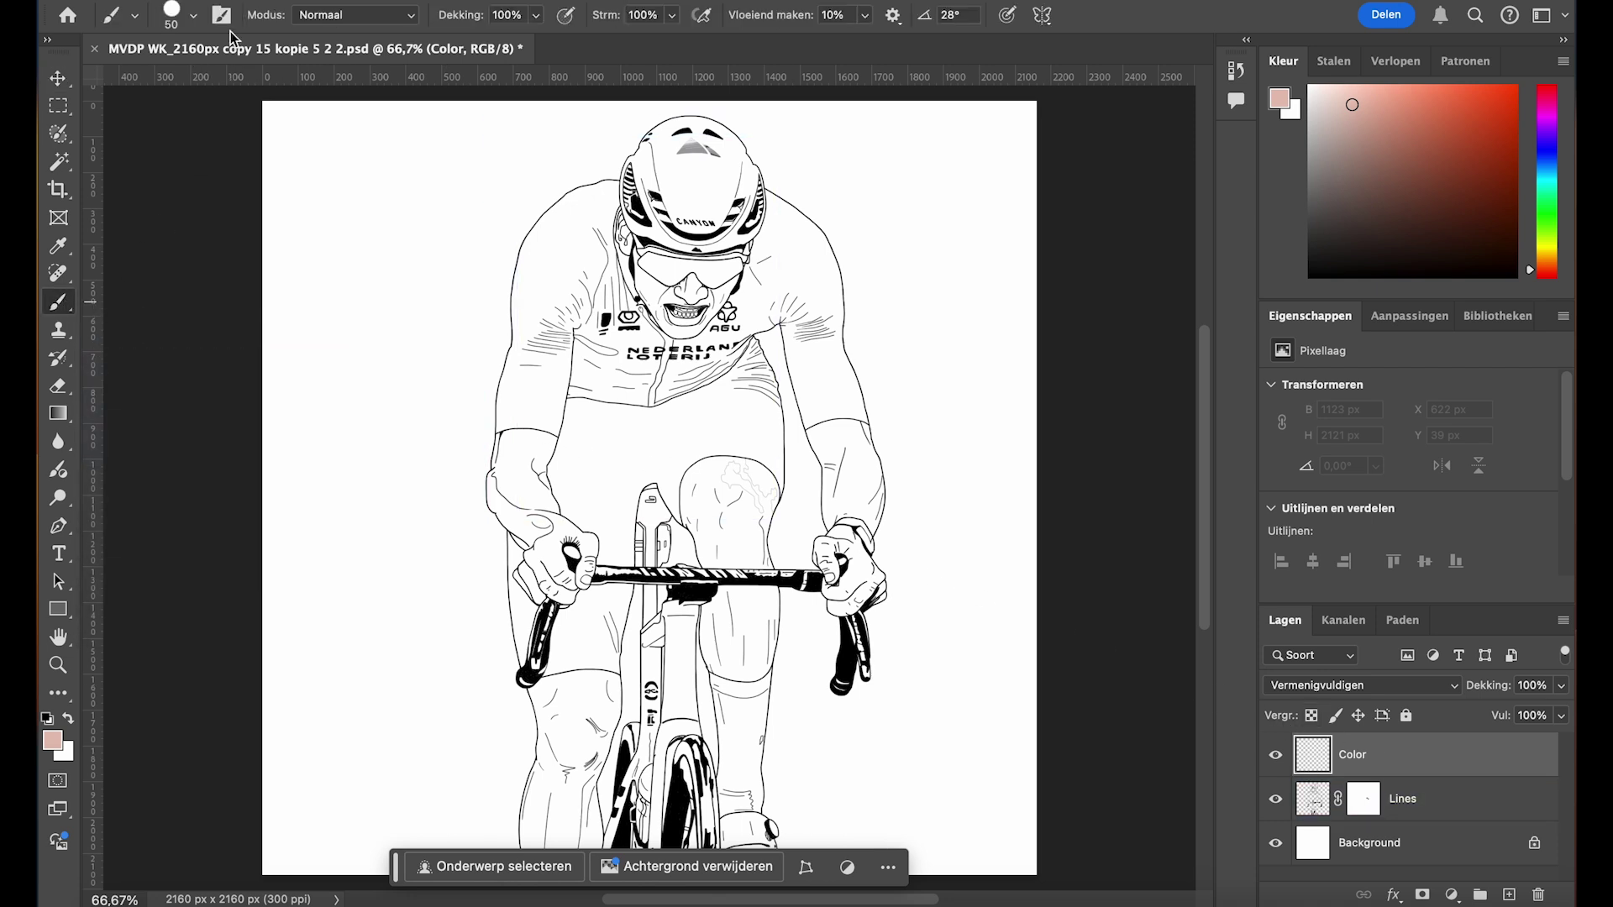
pyautogui.click(195, 17)
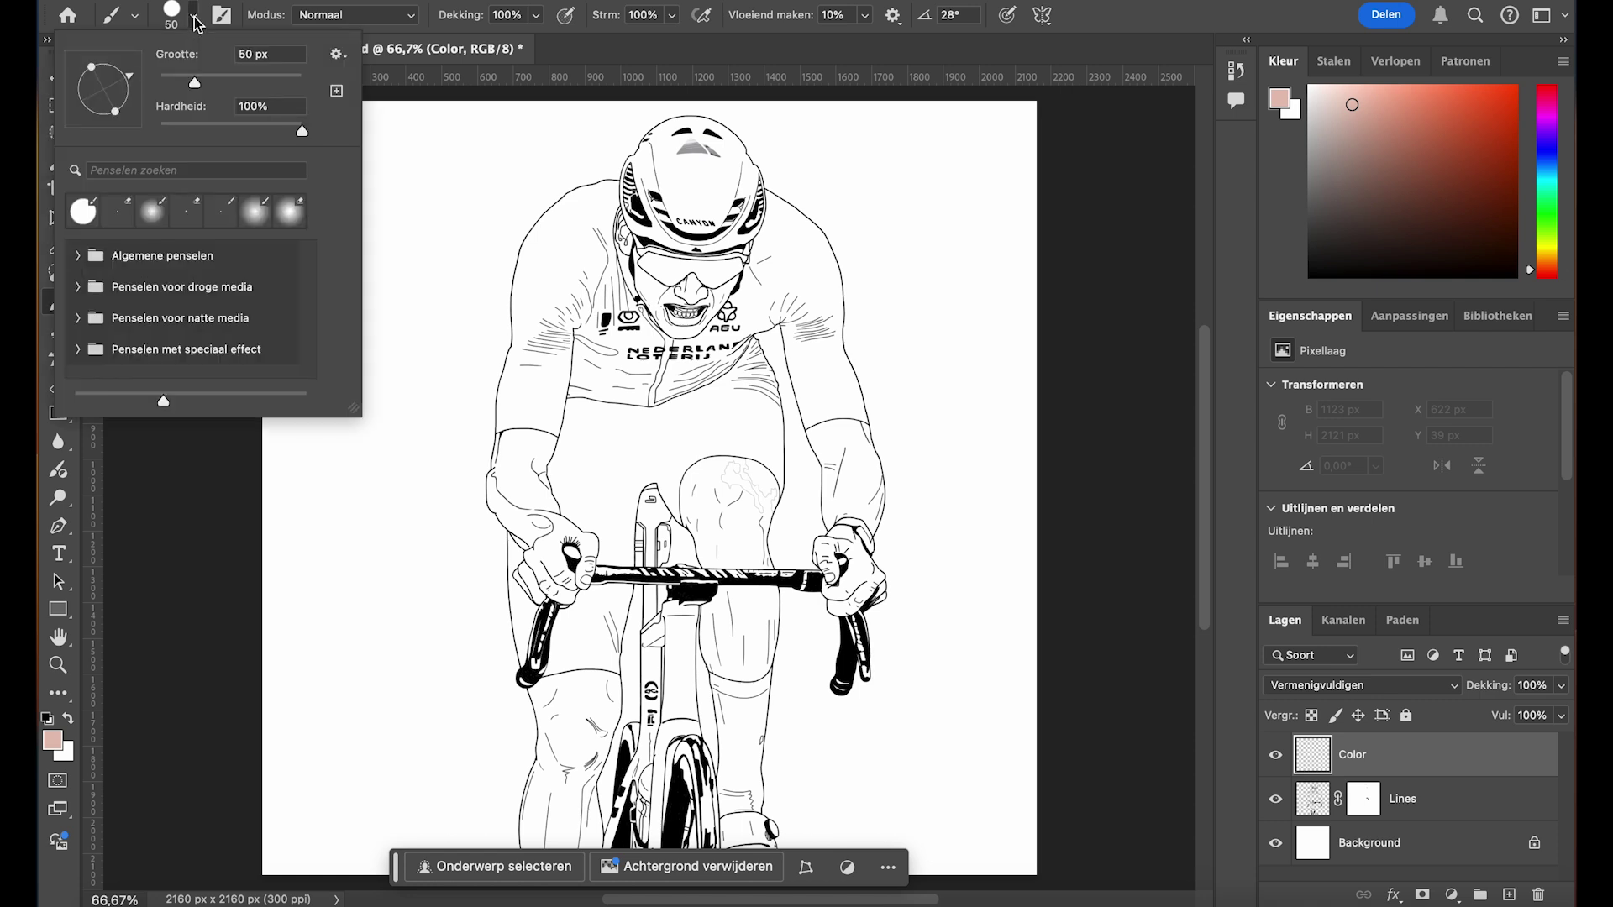
pyautogui.moveTo(299, 132)
pyautogui.mouseDown()
pyautogui.moveTo(277, 133)
pyautogui.moveTo(306, 133)
pyautogui.mouseUp()
pyautogui.click(305, 132)
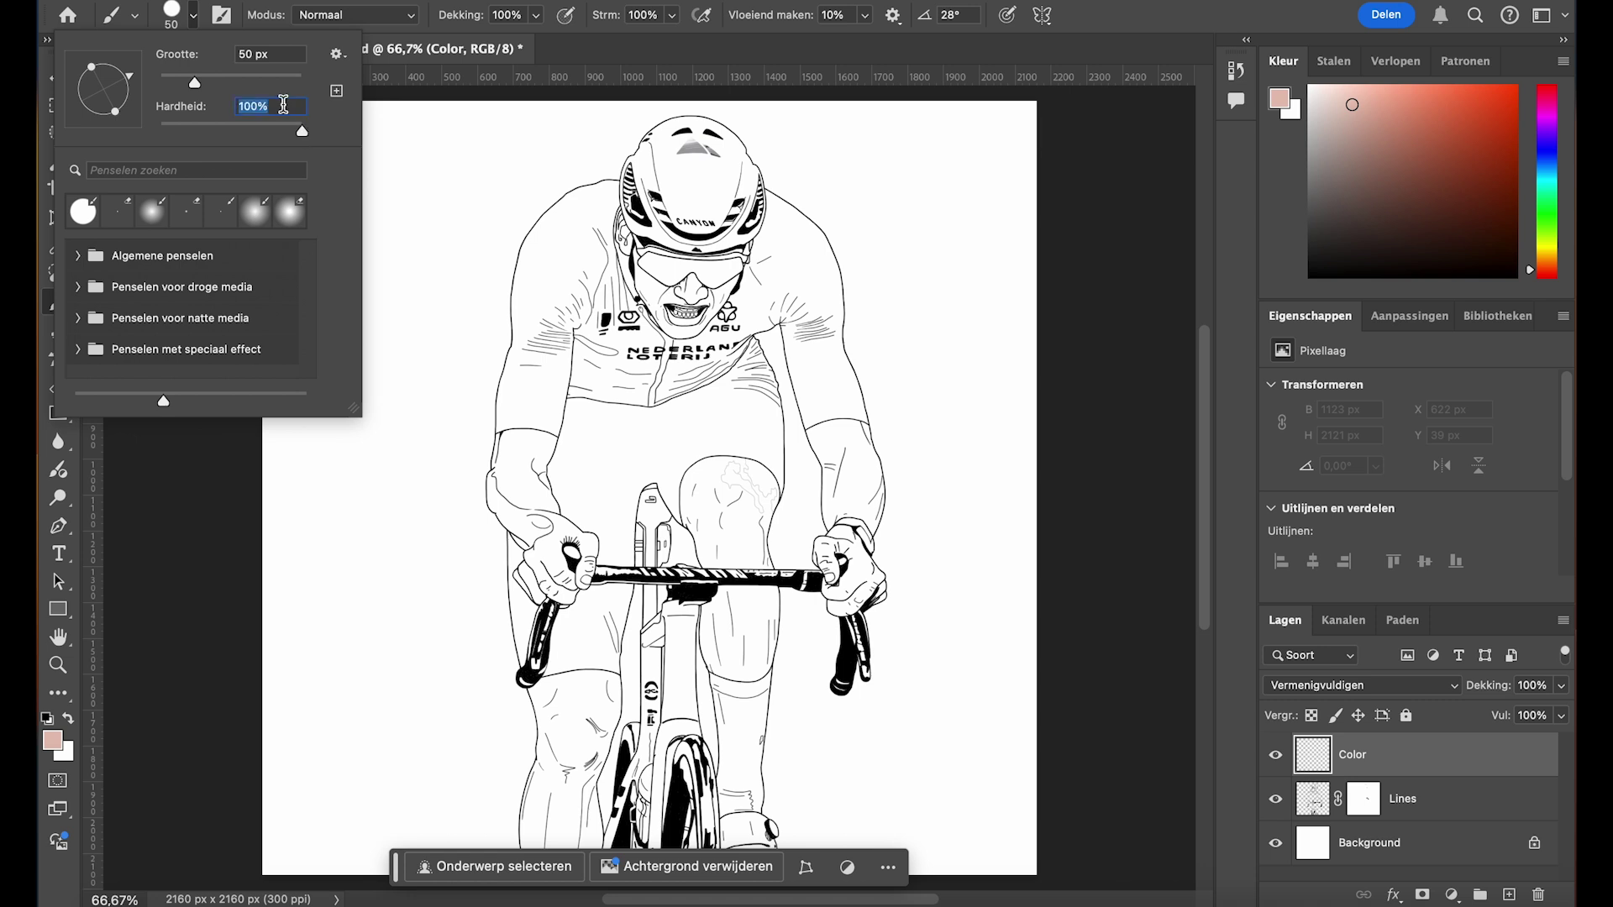
pyautogui.click(196, 23)
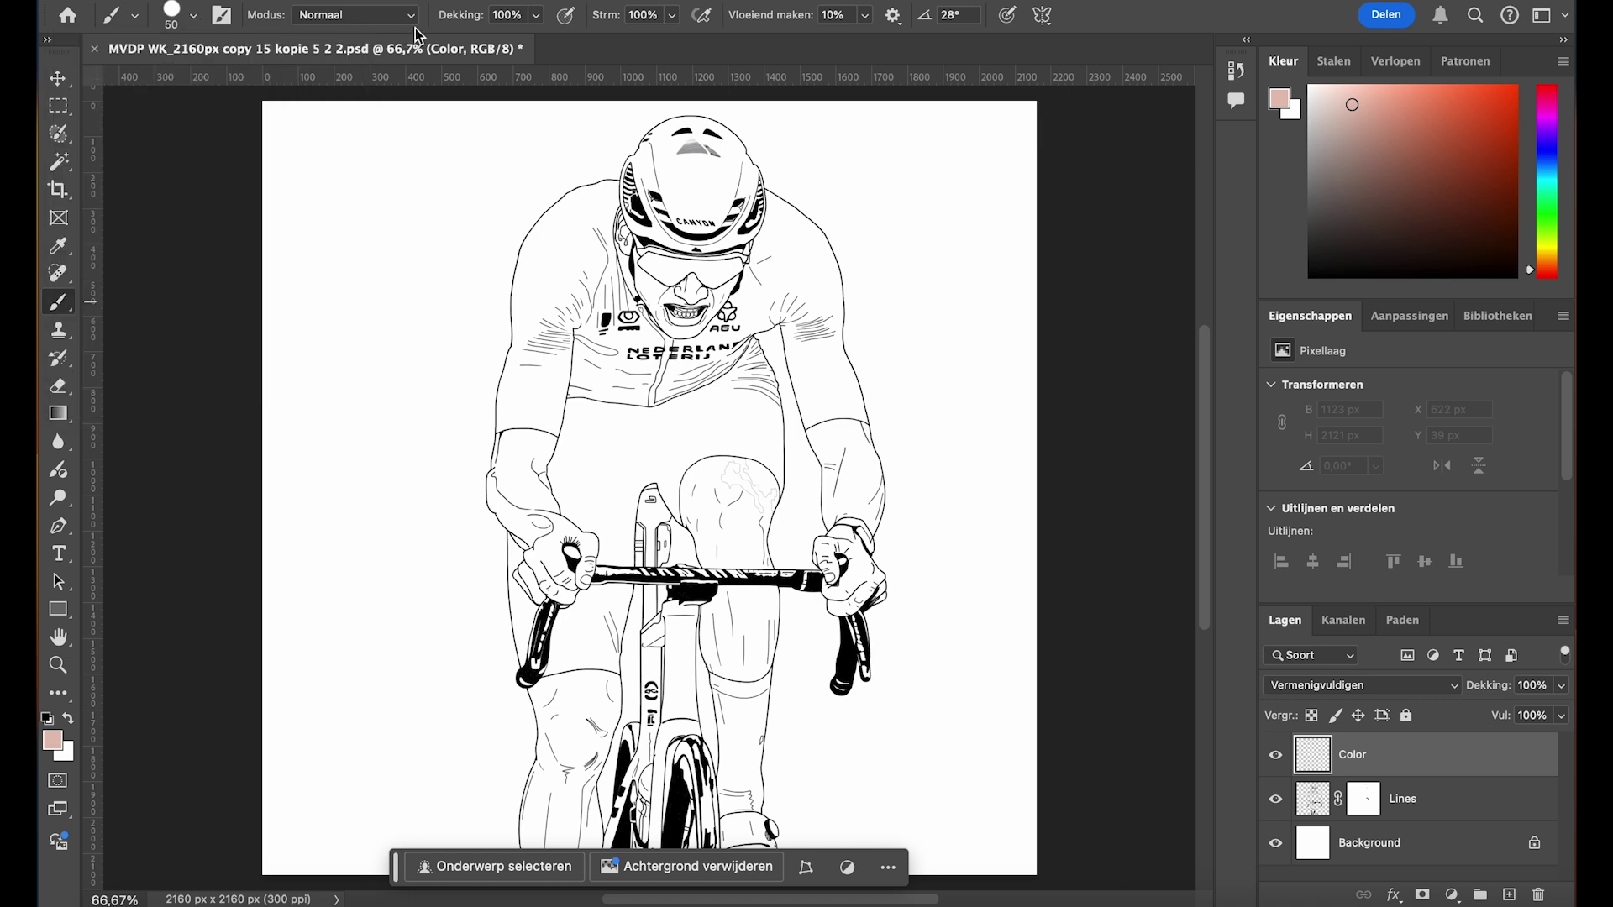
pyautogui.click(508, 15)
pyautogui.click(515, 16)
pyautogui.click(54, 741)
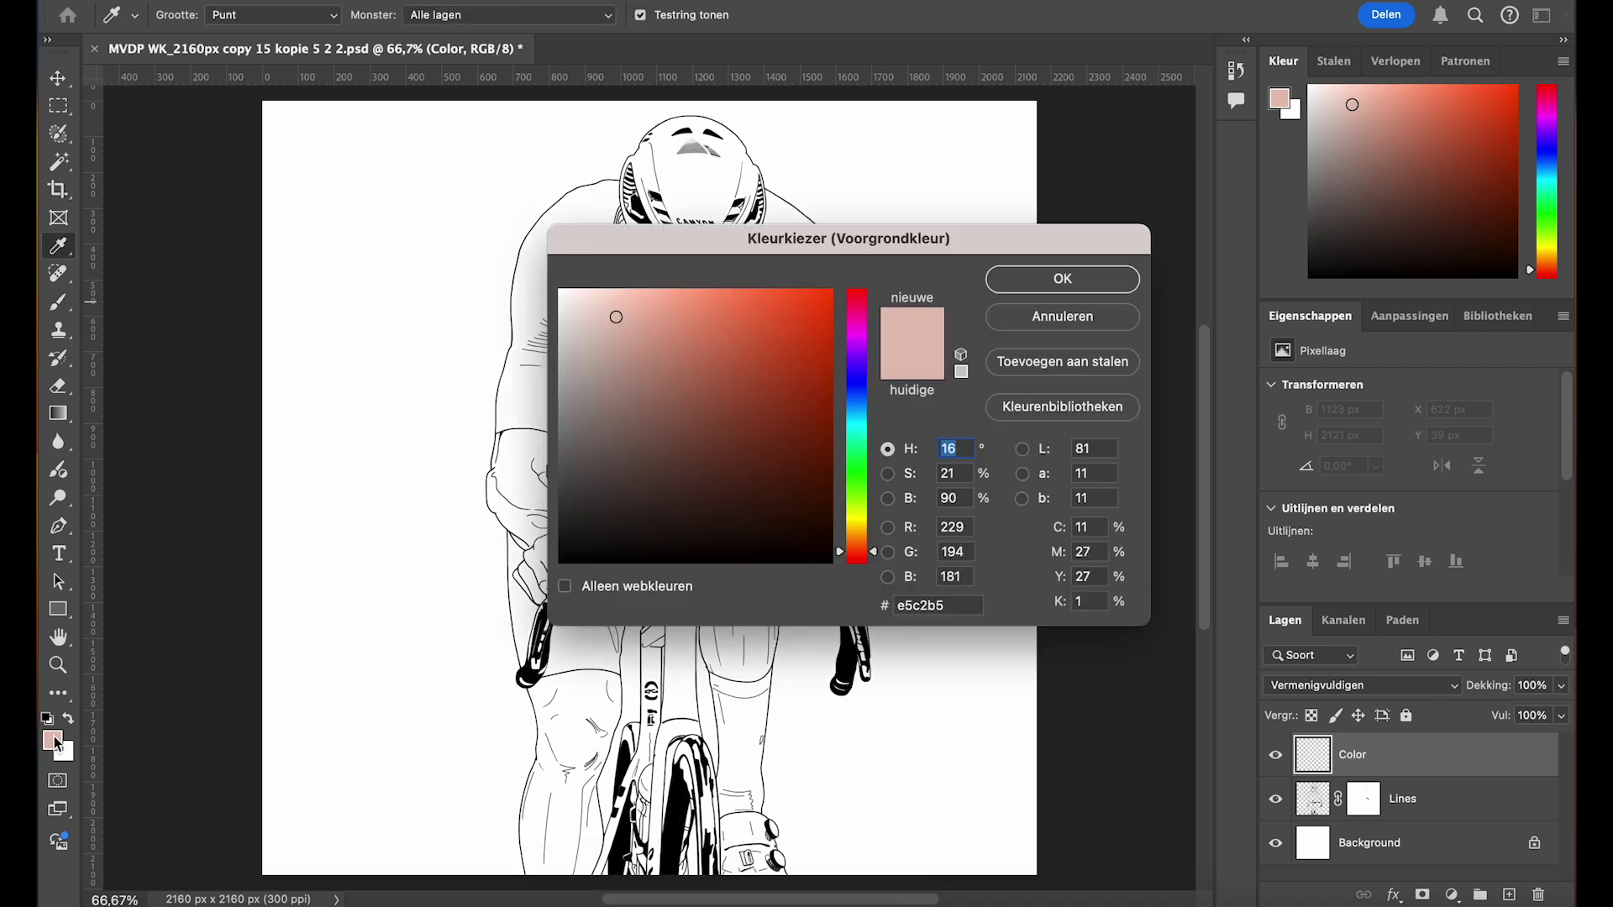
pyautogui.click(1061, 280)
# Paint pale pink over the rider's chest and jersey with the hard brush
pyautogui.press('b')
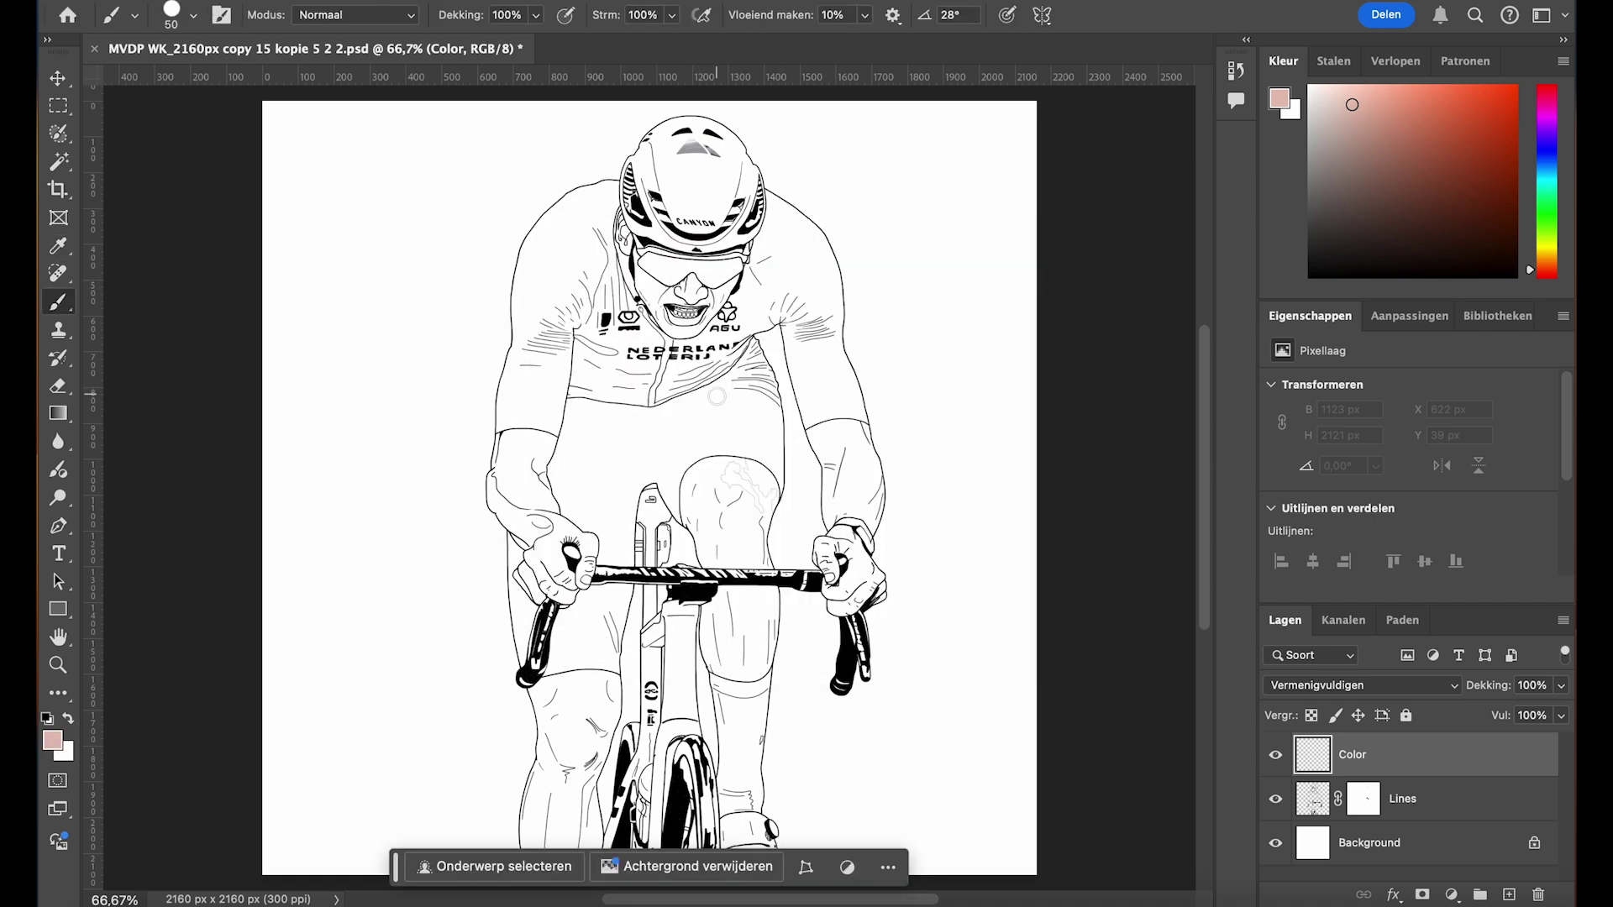
pyautogui.moveTo(586, 340)
pyautogui.mouseDown()
pyautogui.moveTo(572, 299)
pyautogui.moveTo(587, 330)
pyautogui.moveTo(589, 308)
pyautogui.moveTo(628, 341)
pyautogui.moveTo(554, 336)
pyautogui.moveTo(539, 379)
pyautogui.moveTo(543, 314)
pyautogui.moveTo(566, 318)
pyautogui.moveTo(599, 233)
pyautogui.moveTo(579, 310)
pyautogui.moveTo(597, 253)
pyautogui.moveTo(619, 331)
pyautogui.moveTo(577, 360)
pyautogui.moveTo(638, 369)
pyautogui.moveTo(624, 313)
pyautogui.moveTo(546, 388)
pyautogui.moveTo(521, 389)
pyautogui.moveTo(571, 258)
pyautogui.moveTo(529, 340)
pyautogui.moveTo(547, 244)
pyautogui.moveTo(583, 250)
pyautogui.moveTo(594, 204)
pyautogui.moveTo(552, 248)
pyautogui.moveTo(576, 219)
pyautogui.mouseUp()
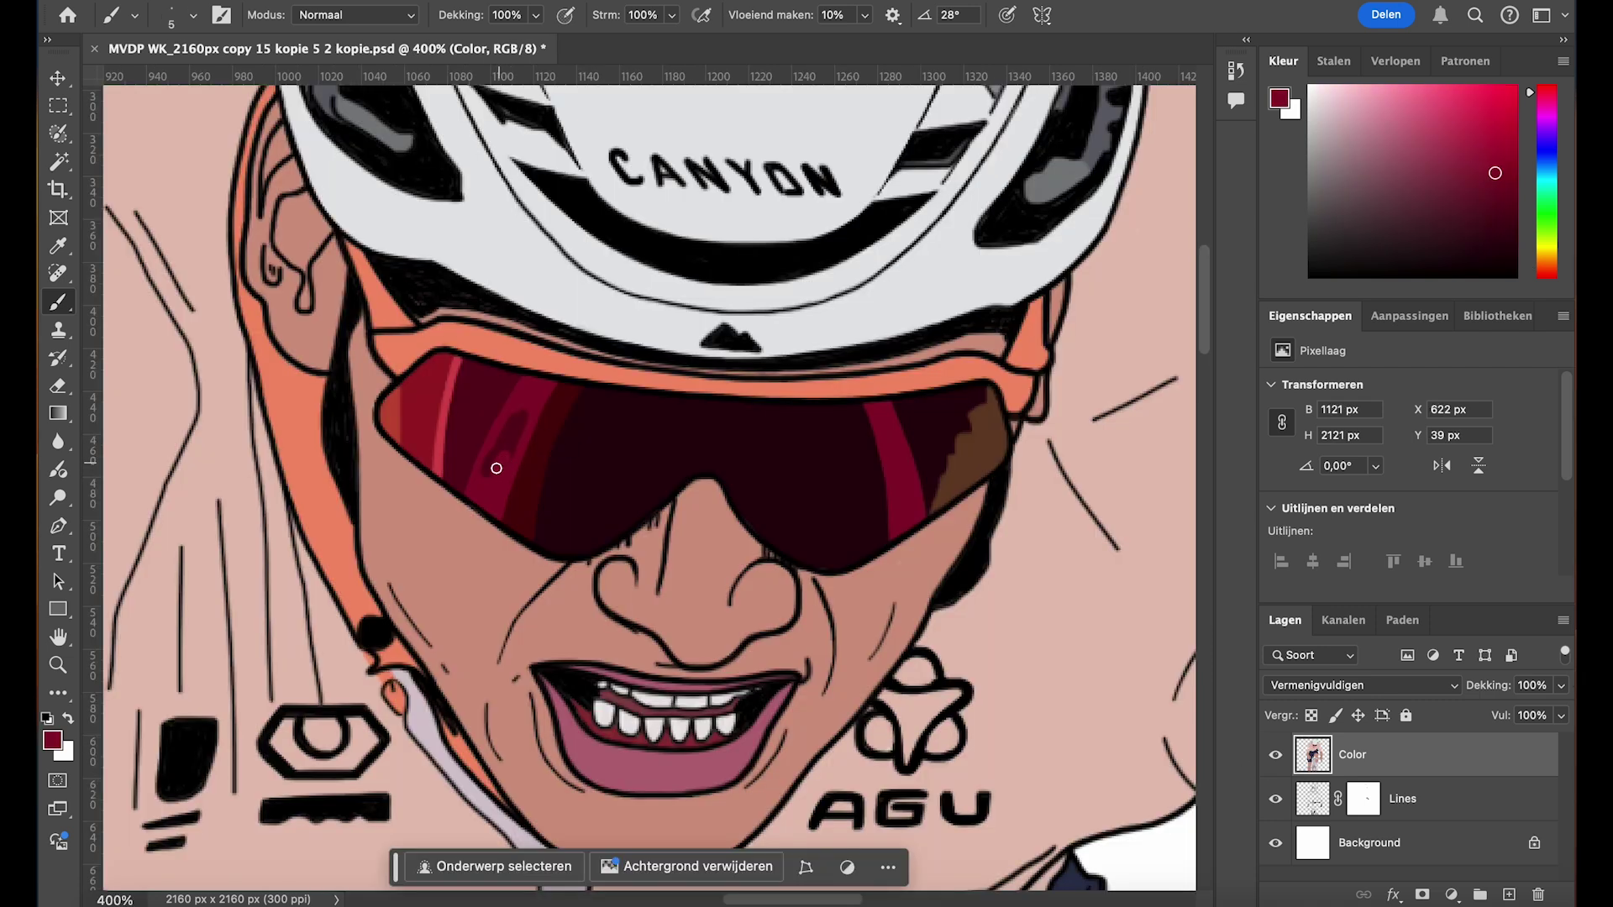
pyautogui.moveTo(497, 468)
pyautogui.mouseDown()
pyautogui.moveTo(494, 446)
pyautogui.moveTo(497, 468)
pyautogui.moveTo(522, 432)
pyautogui.moveTo(503, 435)
pyautogui.mouseUp()
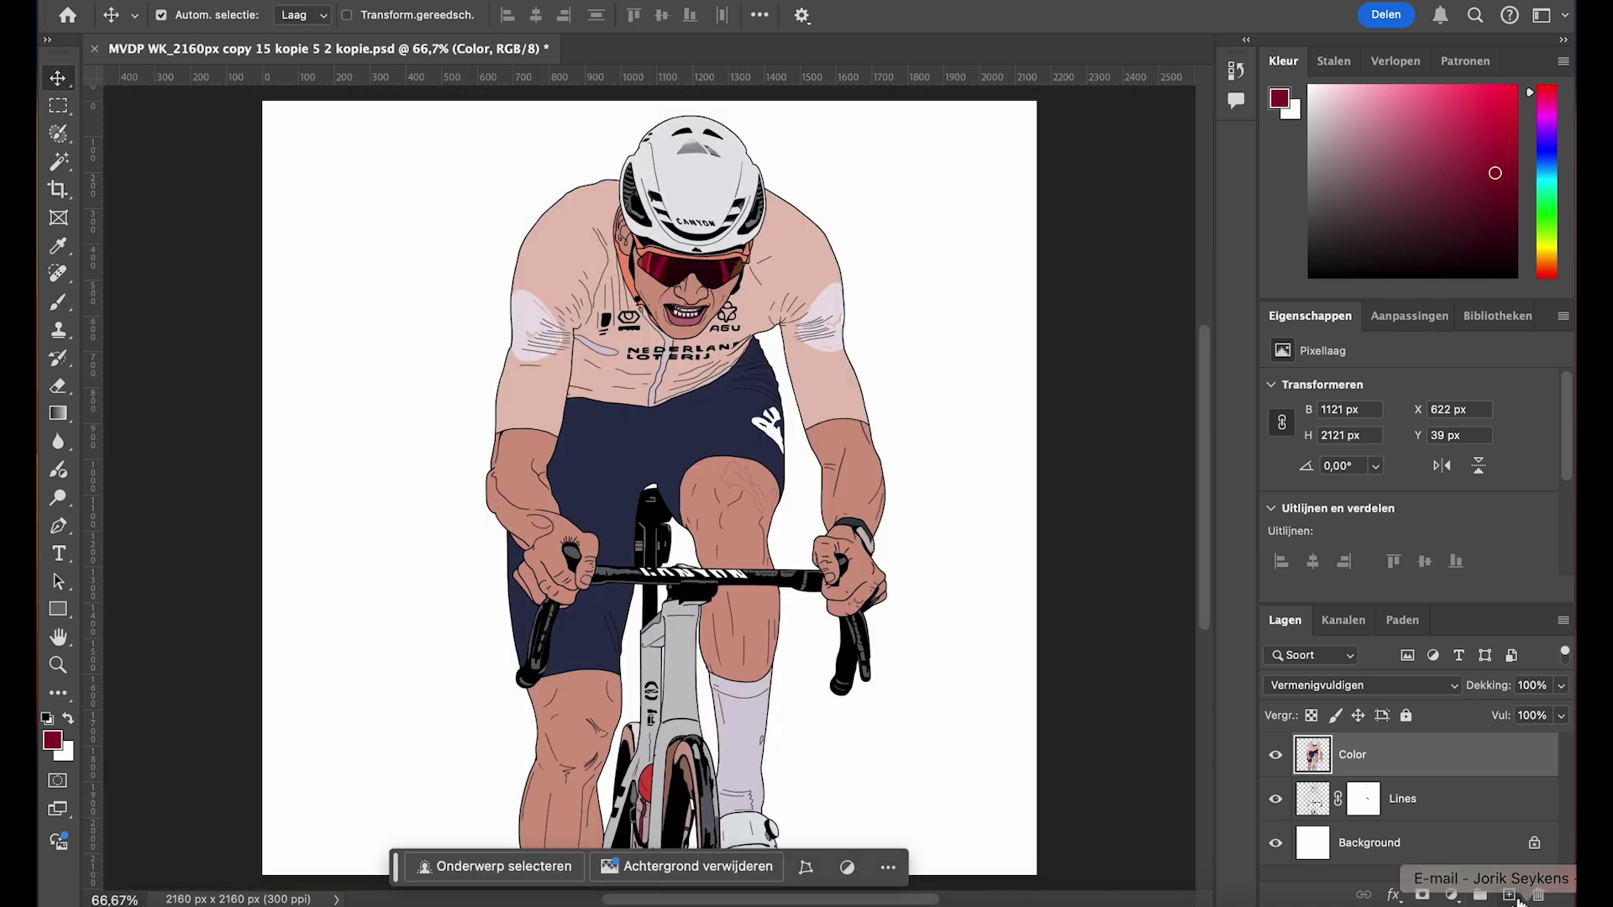
# Add a layer renamed Logos above Color, keeping the Normaal blend mode
pyautogui.click(1510, 895)
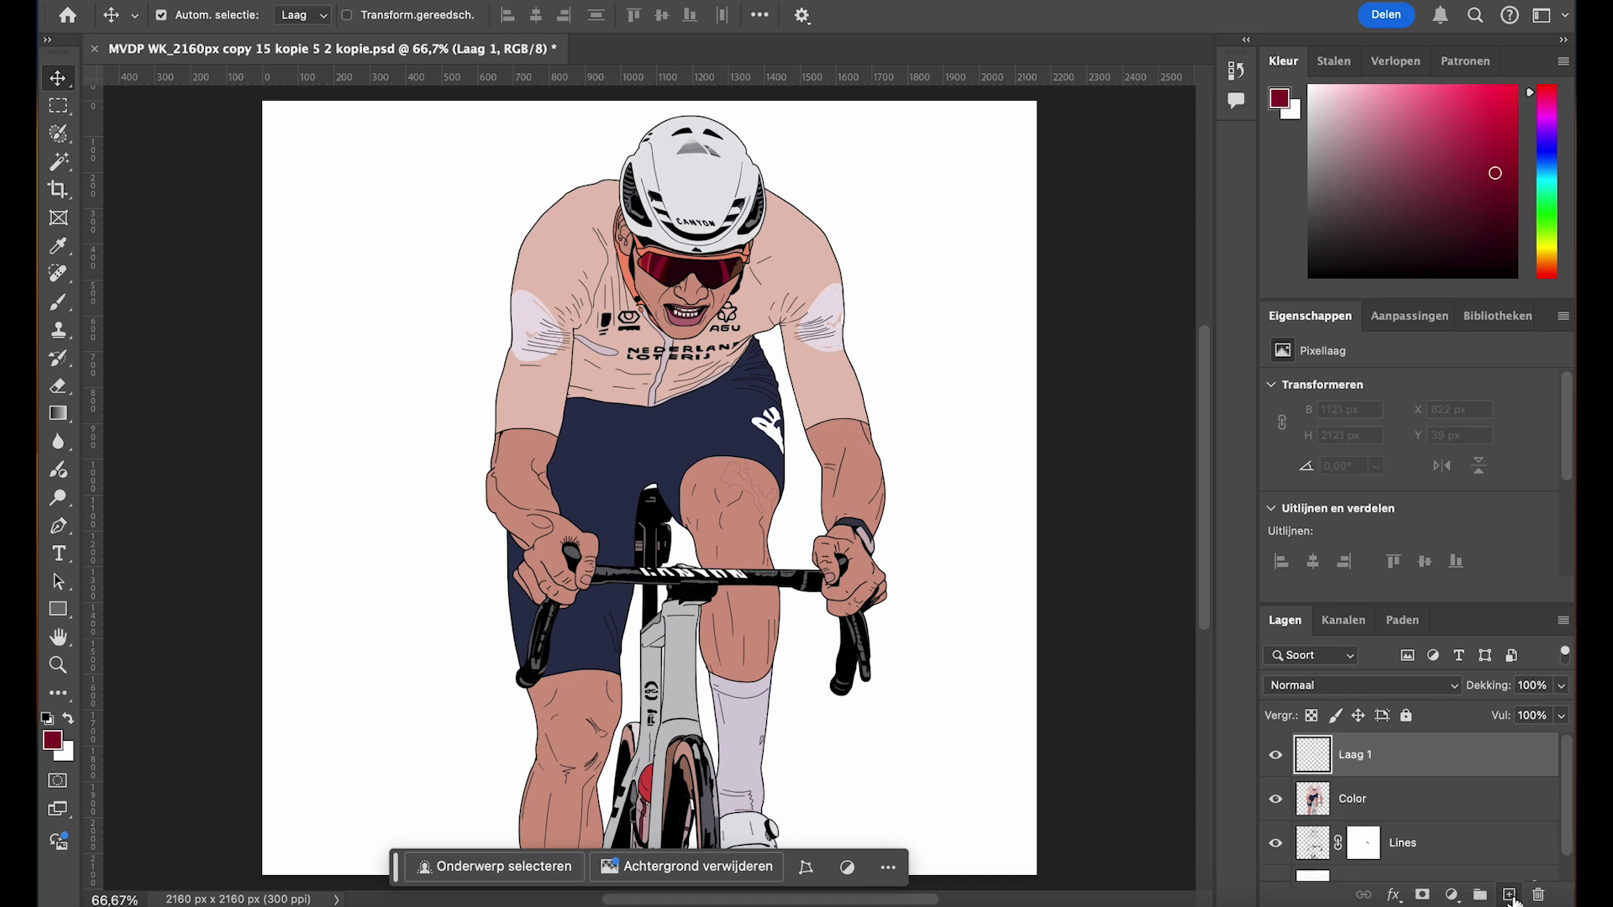
pyautogui.doubleClick(1358, 755)
pyautogui.press('BackSpace')
pyautogui.press('Return')
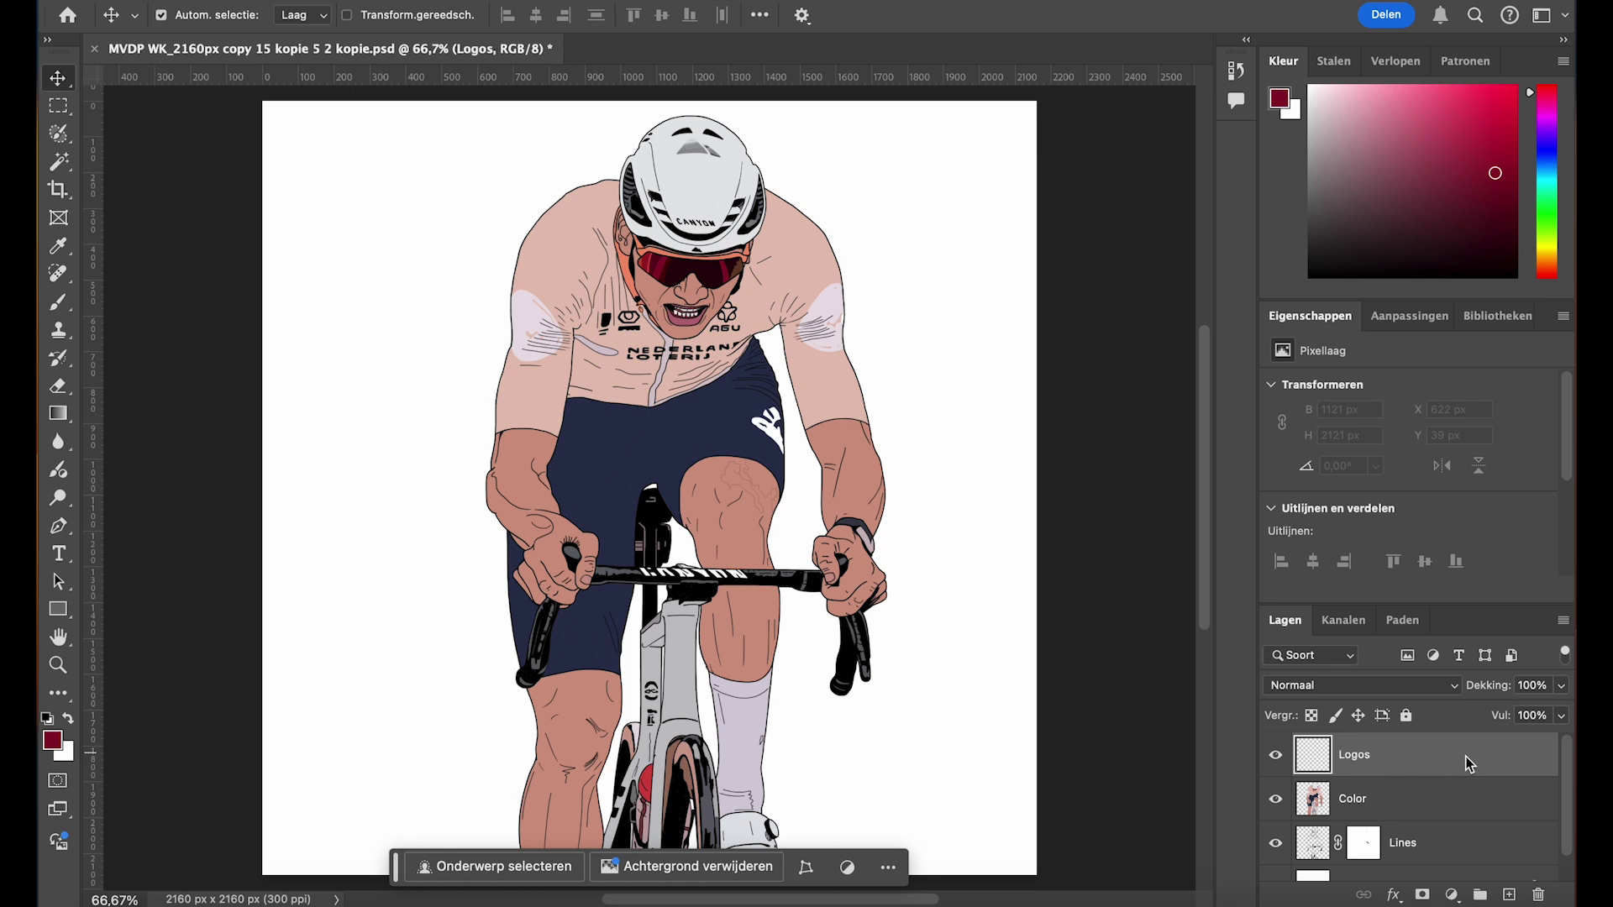
pyautogui.click(1450, 688)
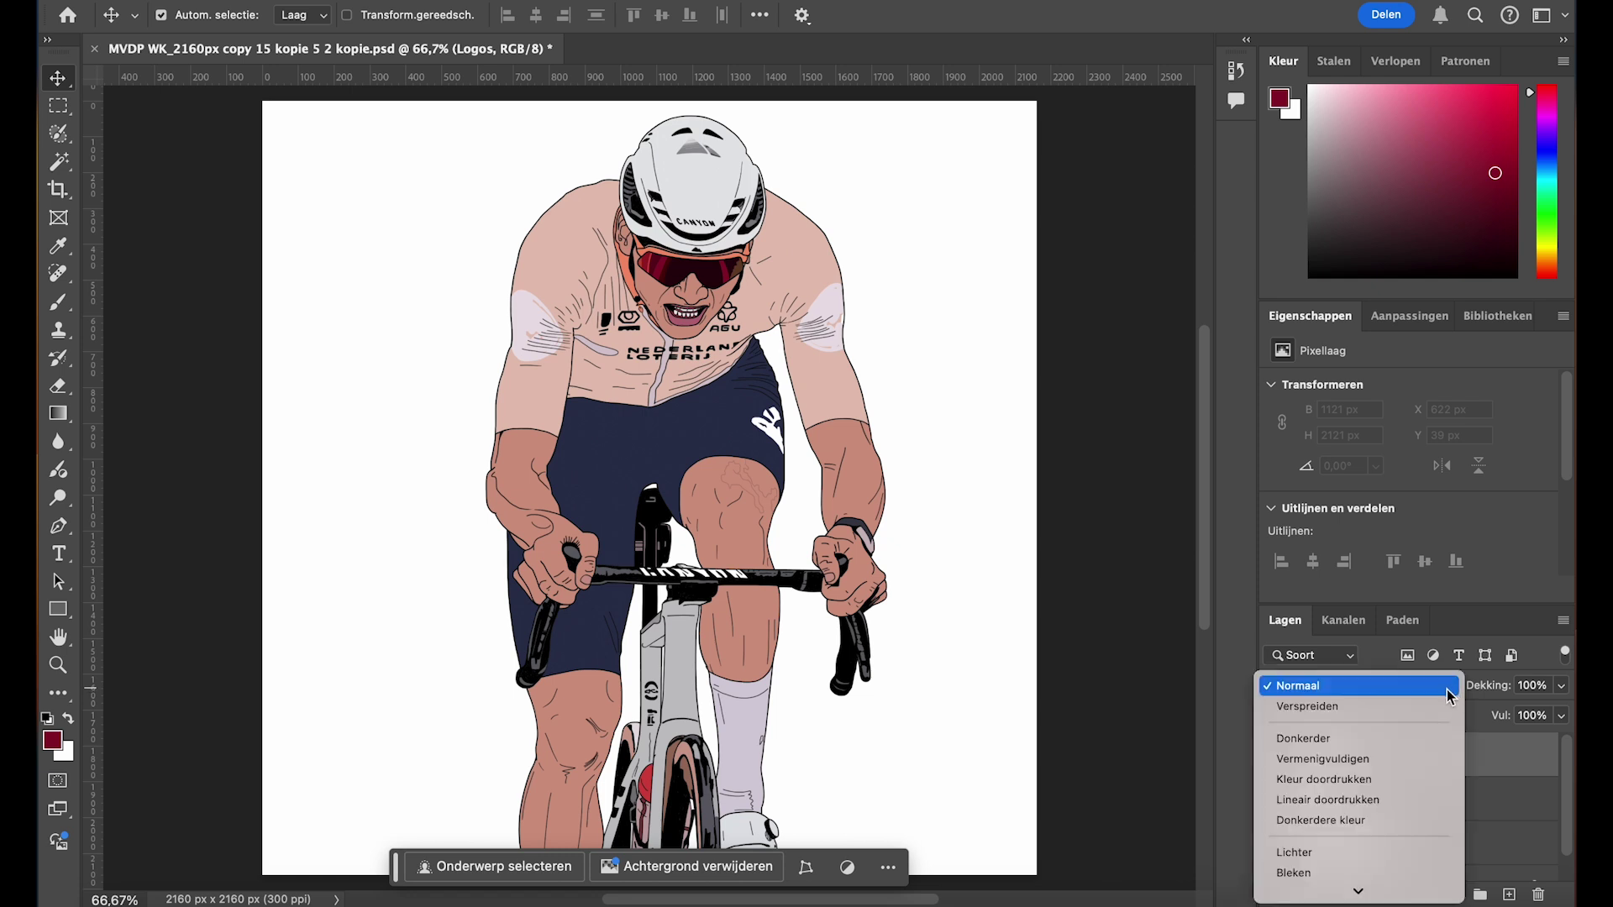
pyautogui.click(1450, 694)
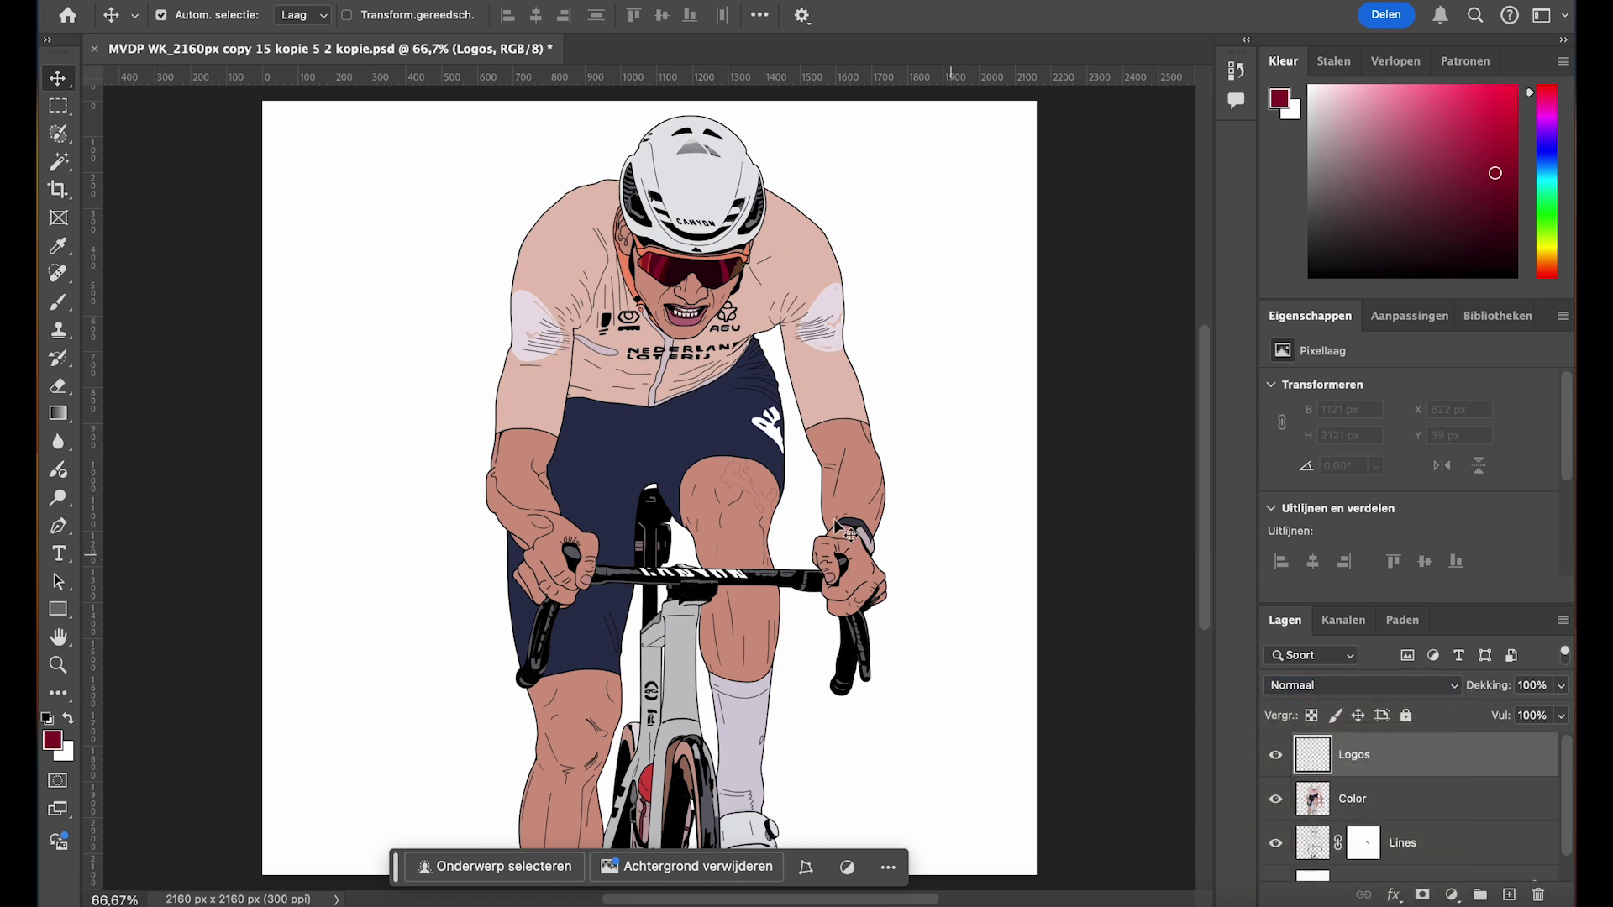
pyautogui.click(59, 302)
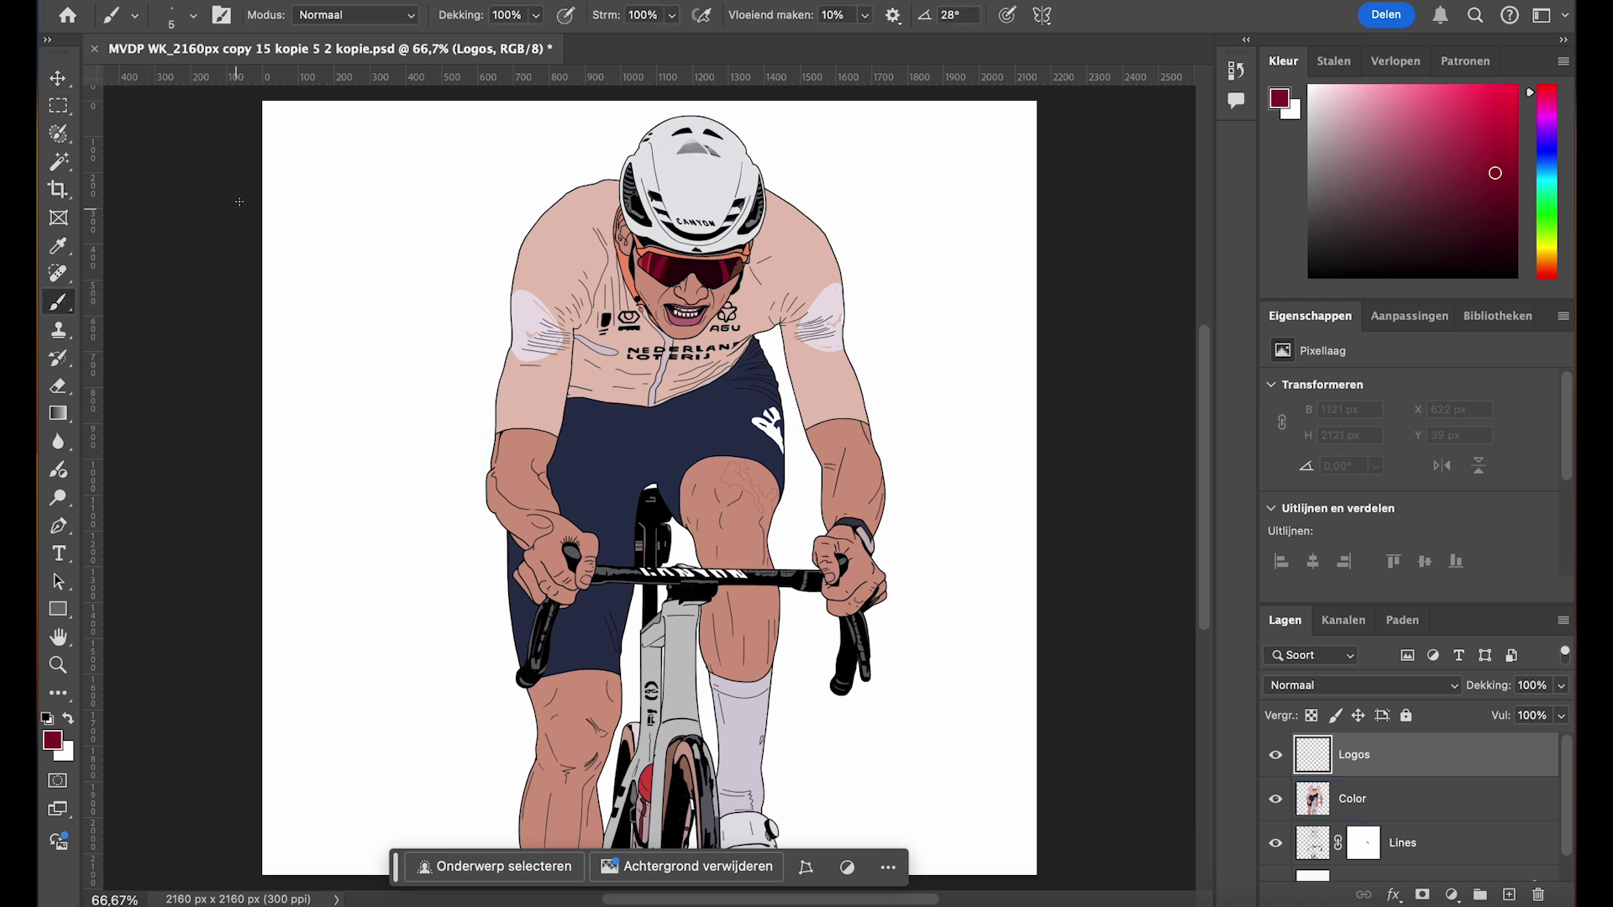
# Set the brush hardness to 100% and paint a thin dark-red logo line on the kit
pyautogui.click(196, 22)
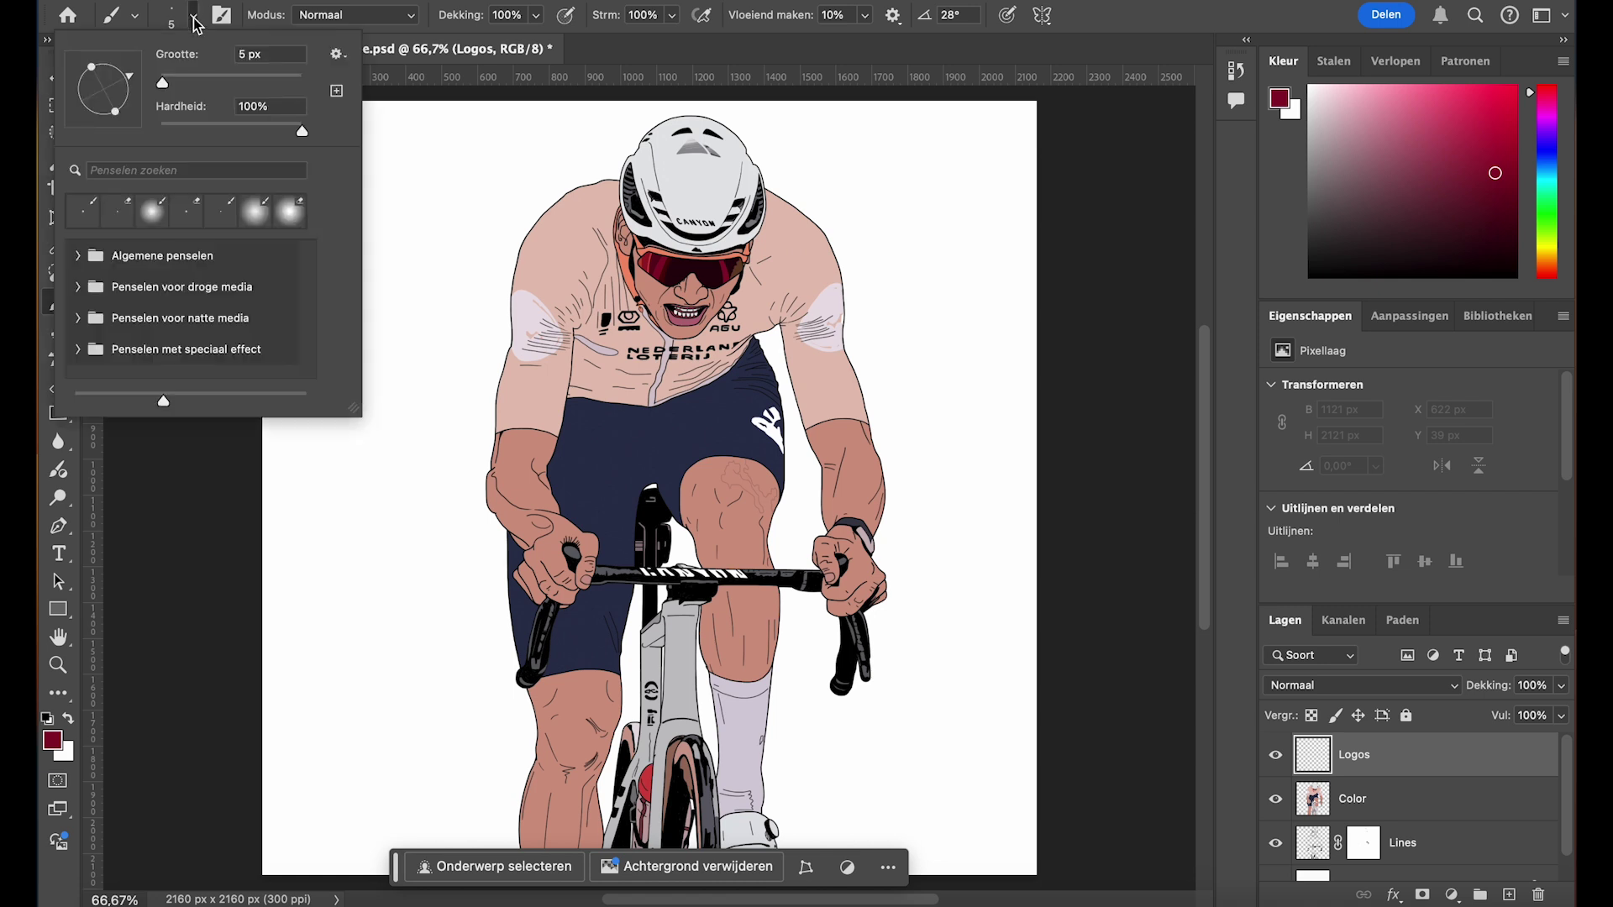
pyautogui.click(310, 129)
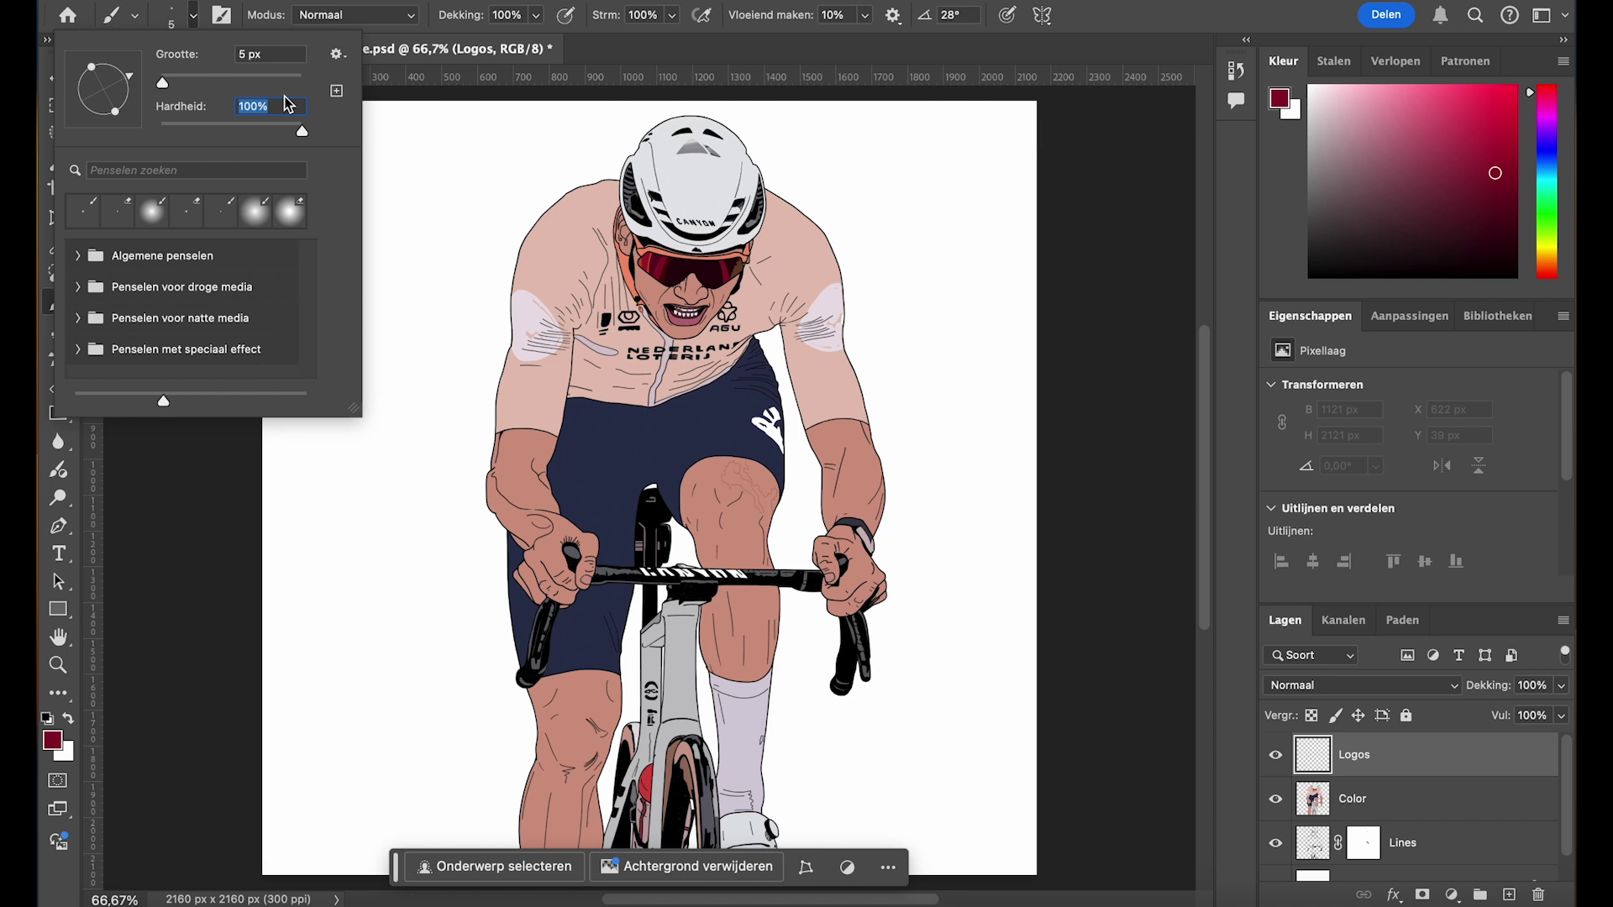
pyautogui.click(196, 22)
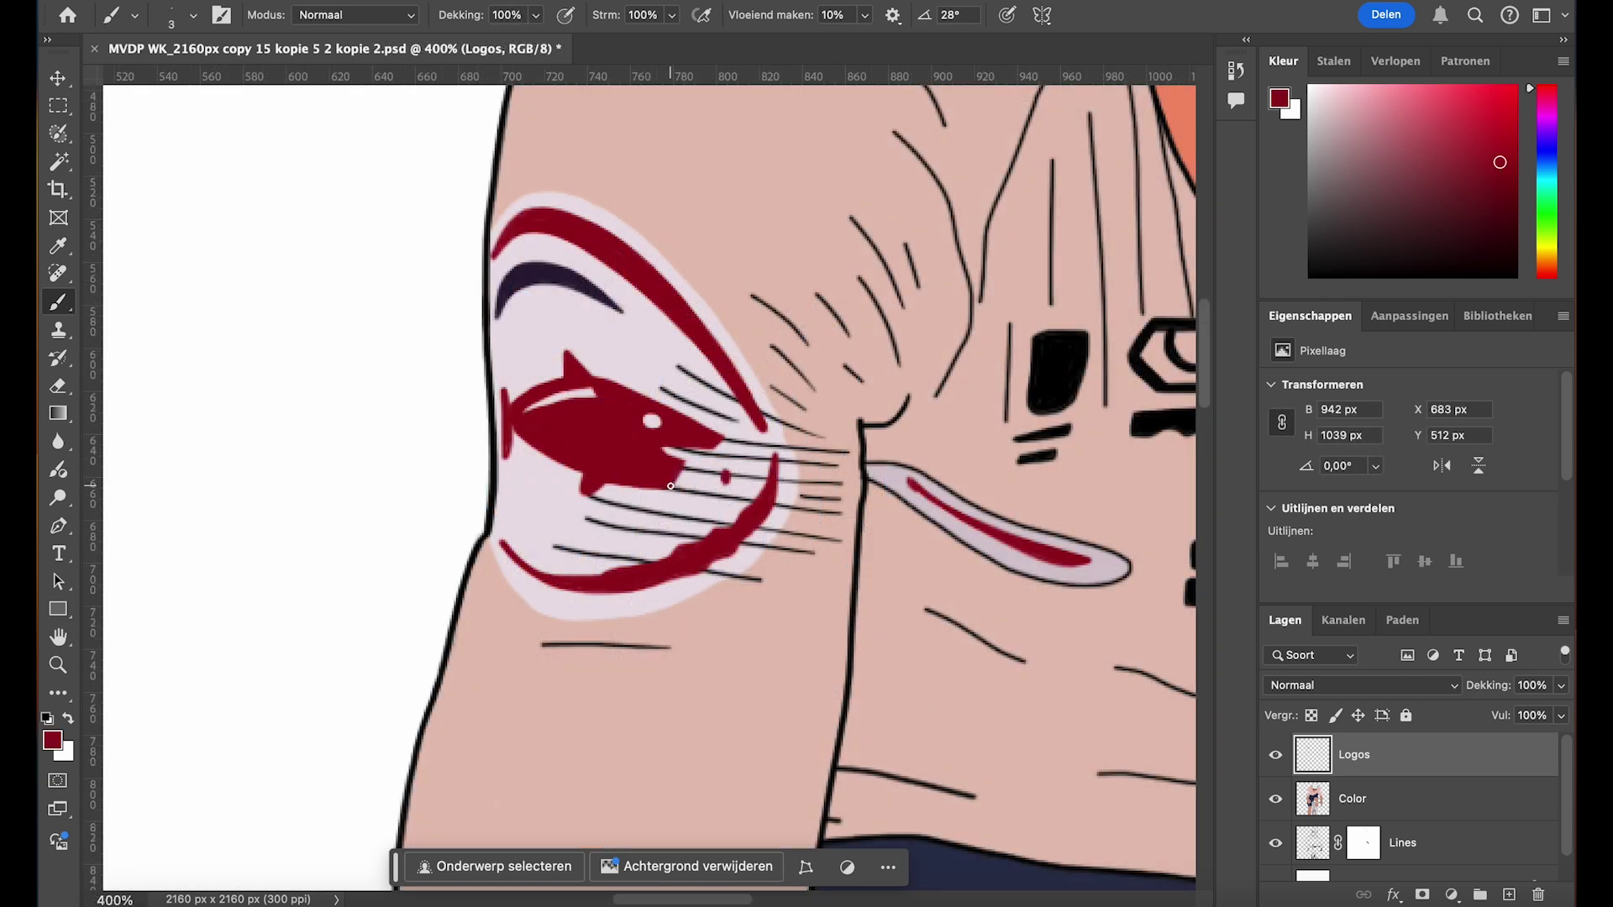
pyautogui.moveTo(670, 486); pyautogui.dragTo(715, 479)
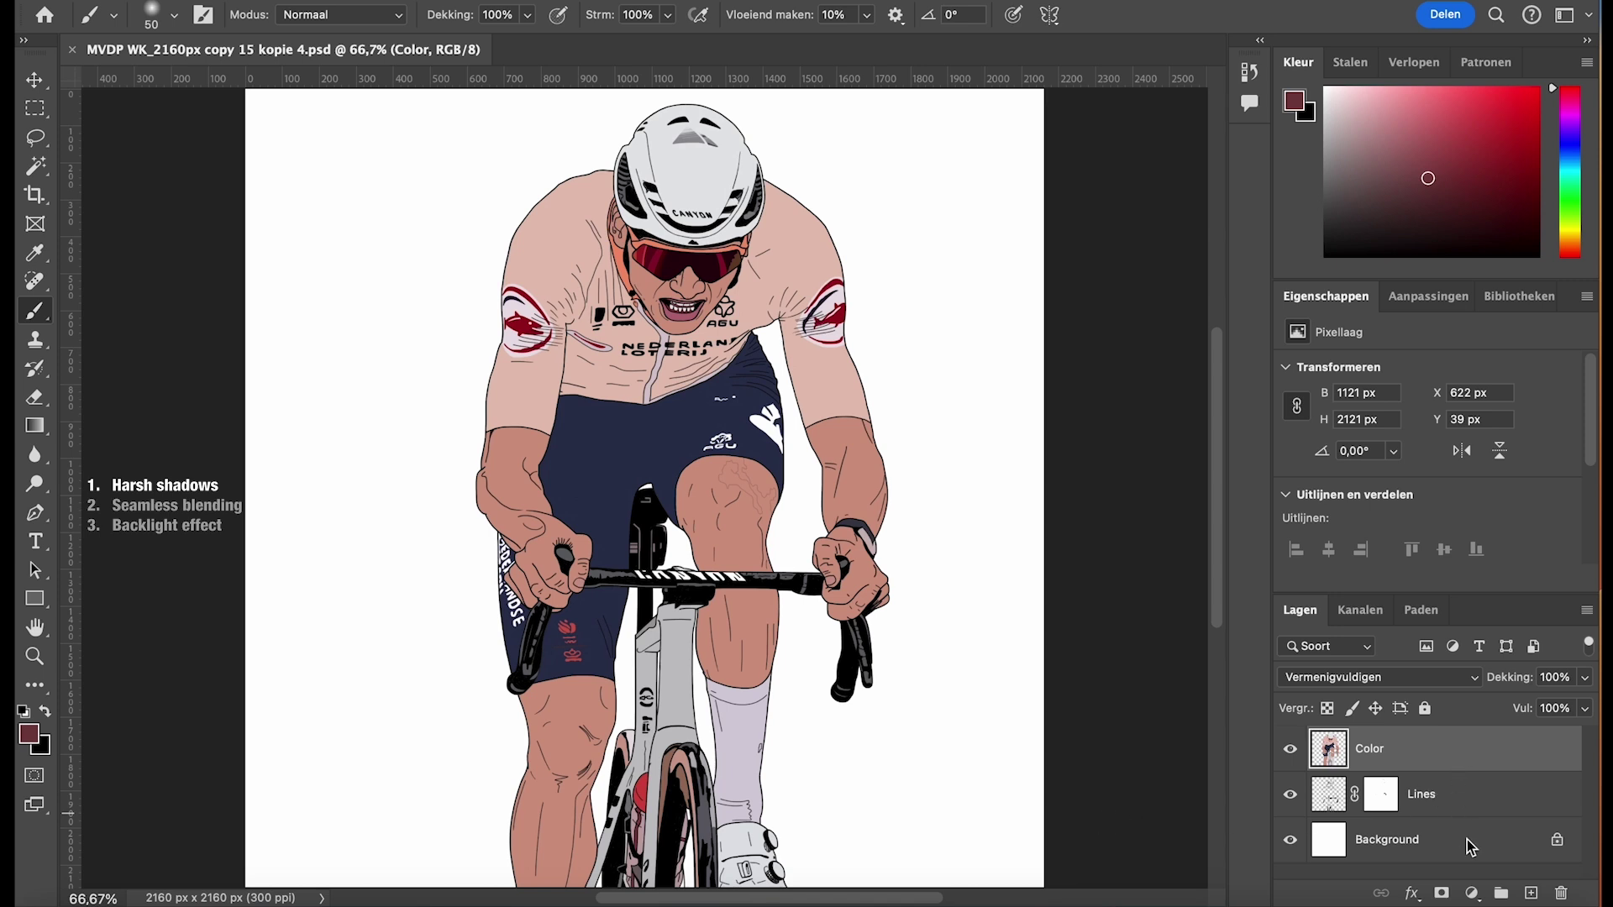
# Add a new layer named 'Shadow layer' with the Multiply (Vermenigvuldigen) blend mode
pyautogui.click(1531, 893)
pyautogui.doubleClick(1382, 748)
pyautogui.write('Shadow layer')
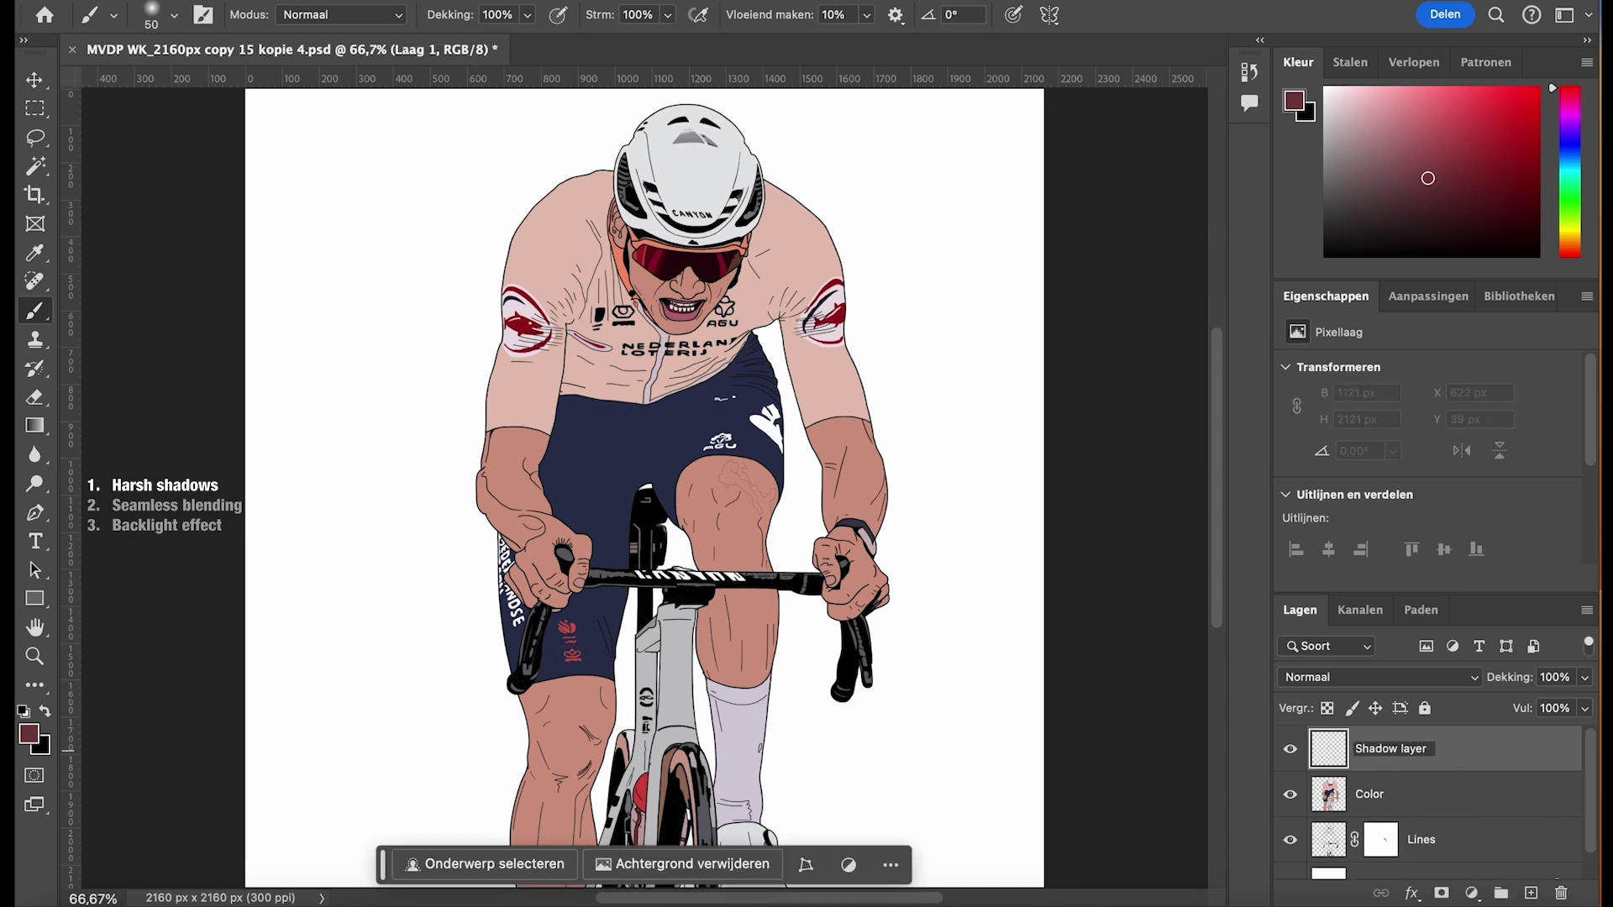
pyautogui.press('Return')
pyautogui.click(1462, 677)
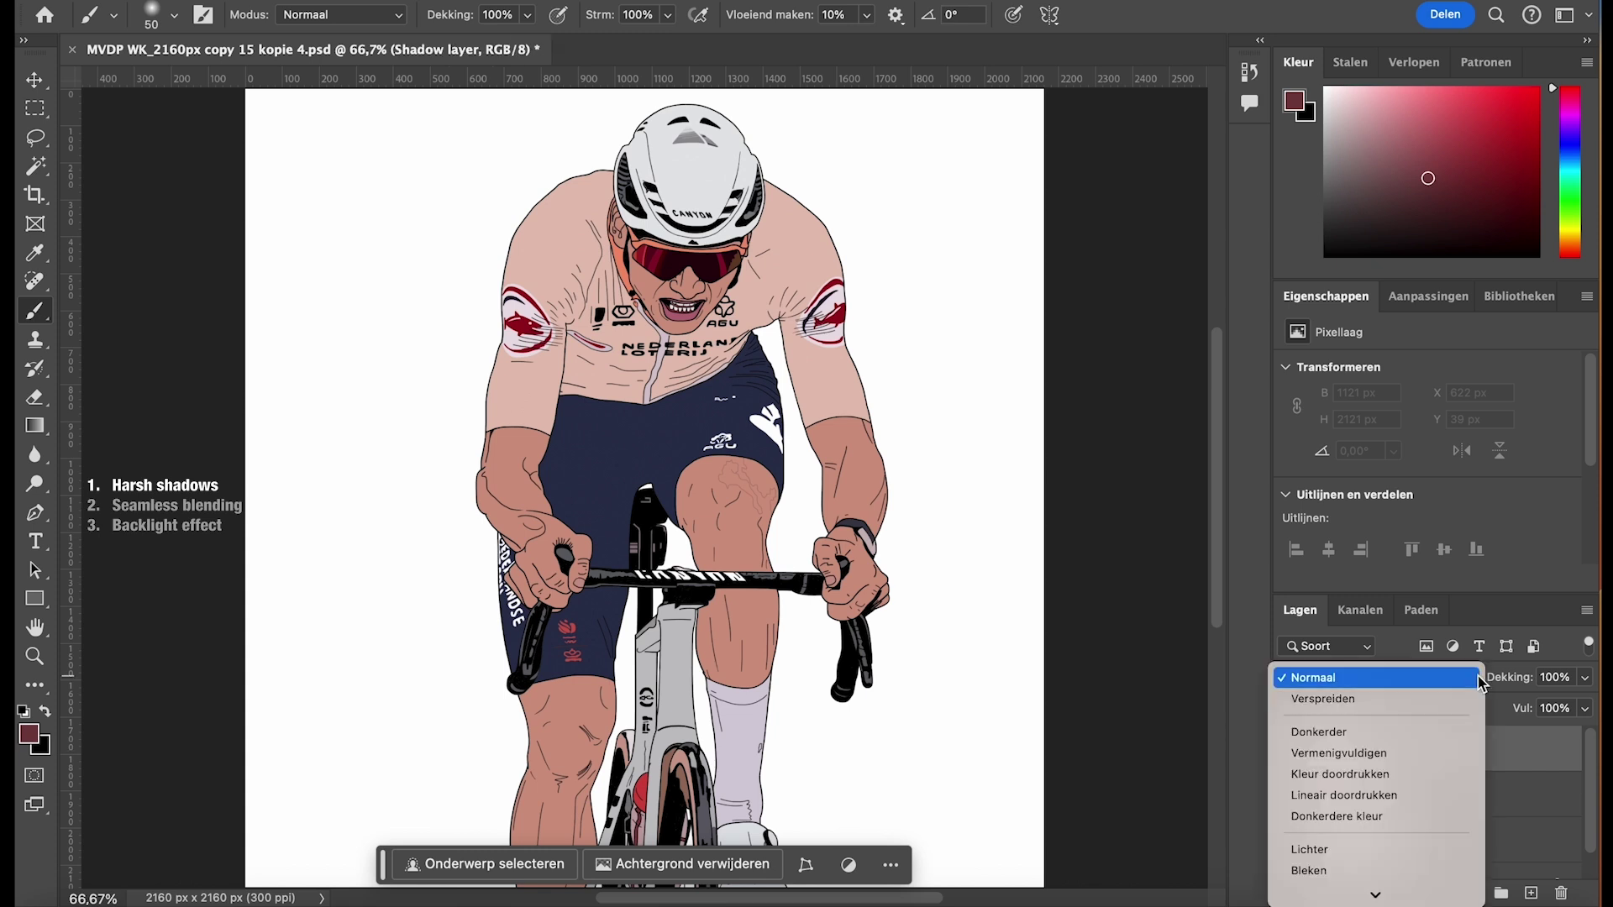
pyautogui.click(1428, 754)
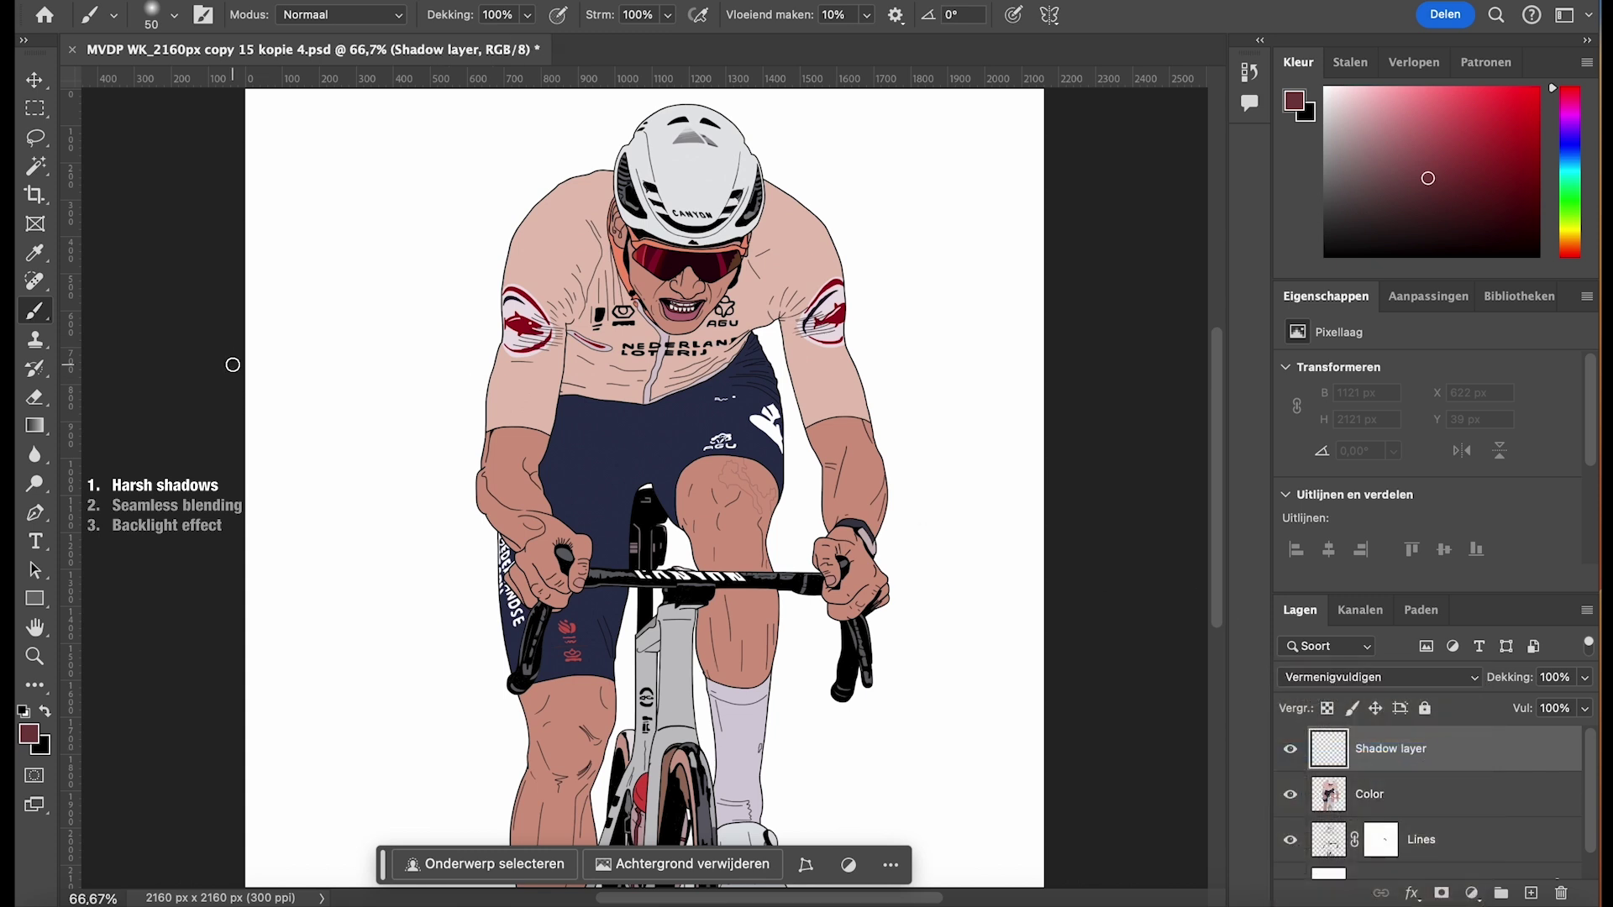
# Paint a soft dark red chest shadow with a 0%-hardness brush, then clear the layer opacity value
pyautogui.click(174, 15)
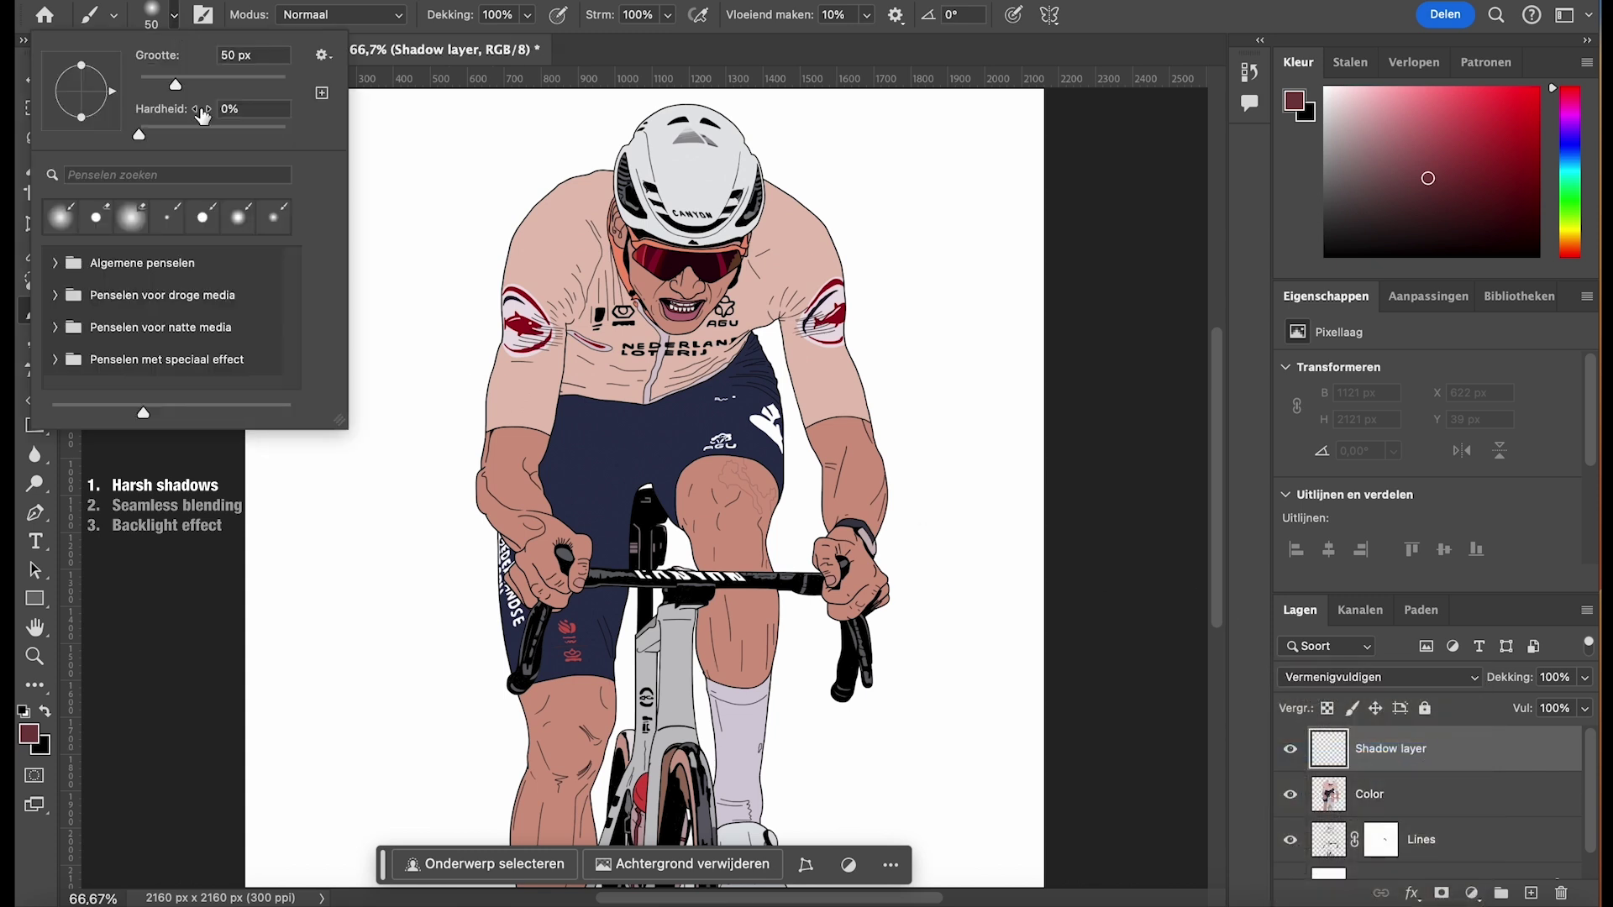
pyautogui.moveTo(185, 128); pyautogui.dragTo(122, 141)
pyautogui.click(176, 17)
pyautogui.click(29, 735)
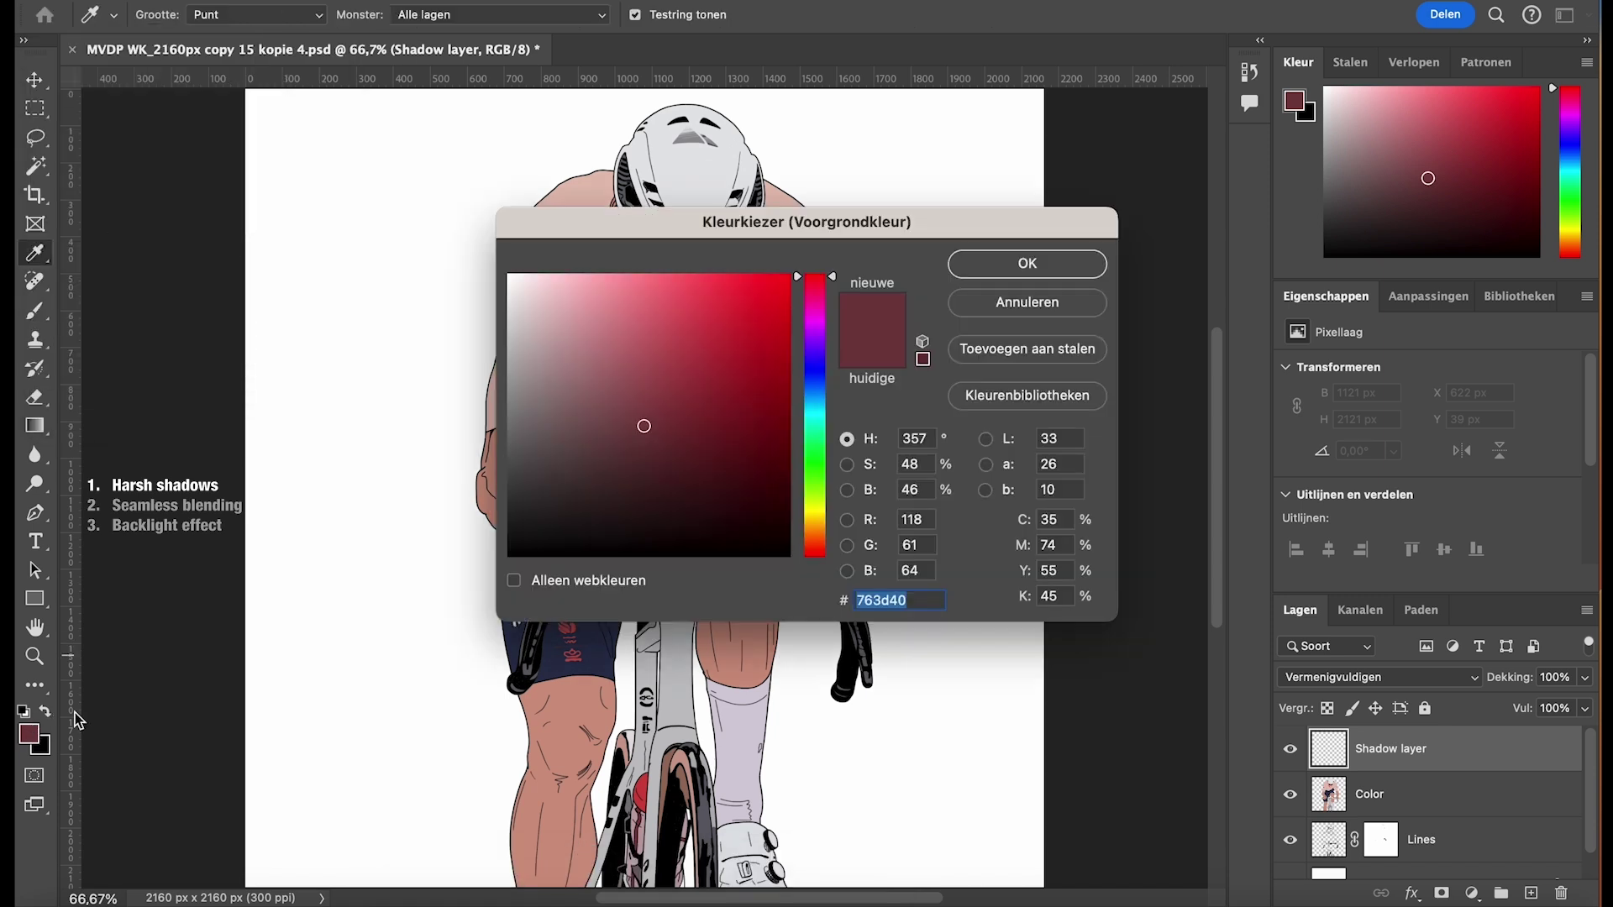
pyautogui.click(1026, 263)
pyautogui.moveTo(597, 361)
pyautogui.mouseDown()
pyautogui.moveTo(651, 380)
pyautogui.moveTo(592, 374)
pyautogui.moveTo(651, 374)
pyautogui.moveTo(622, 379)
pyautogui.mouseUp()
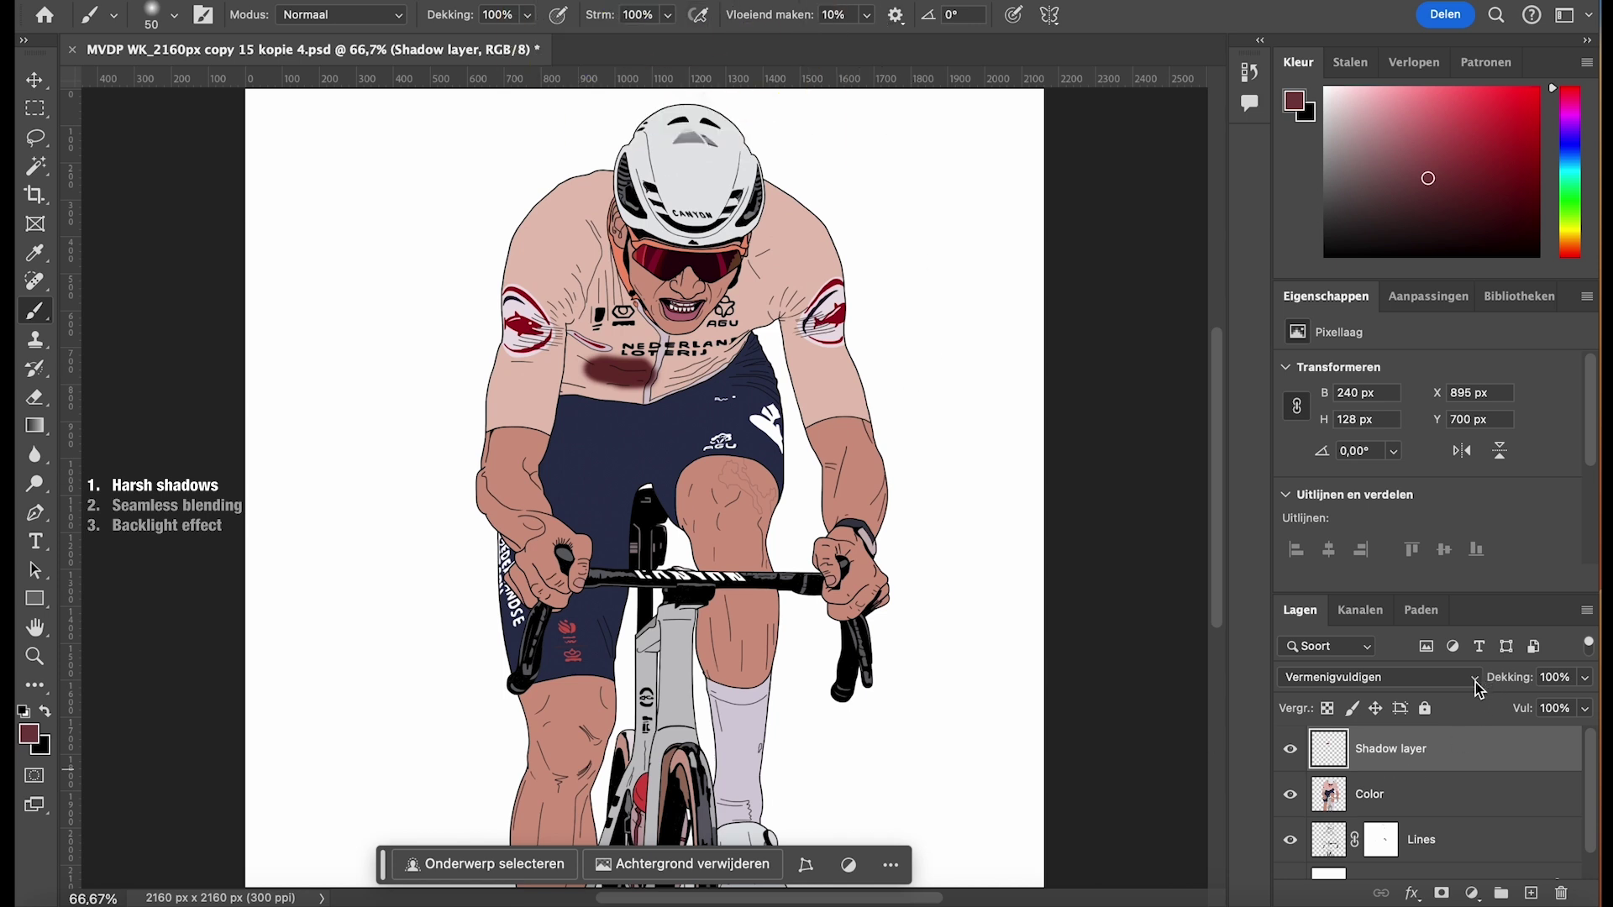
pyautogui.click(1584, 678)
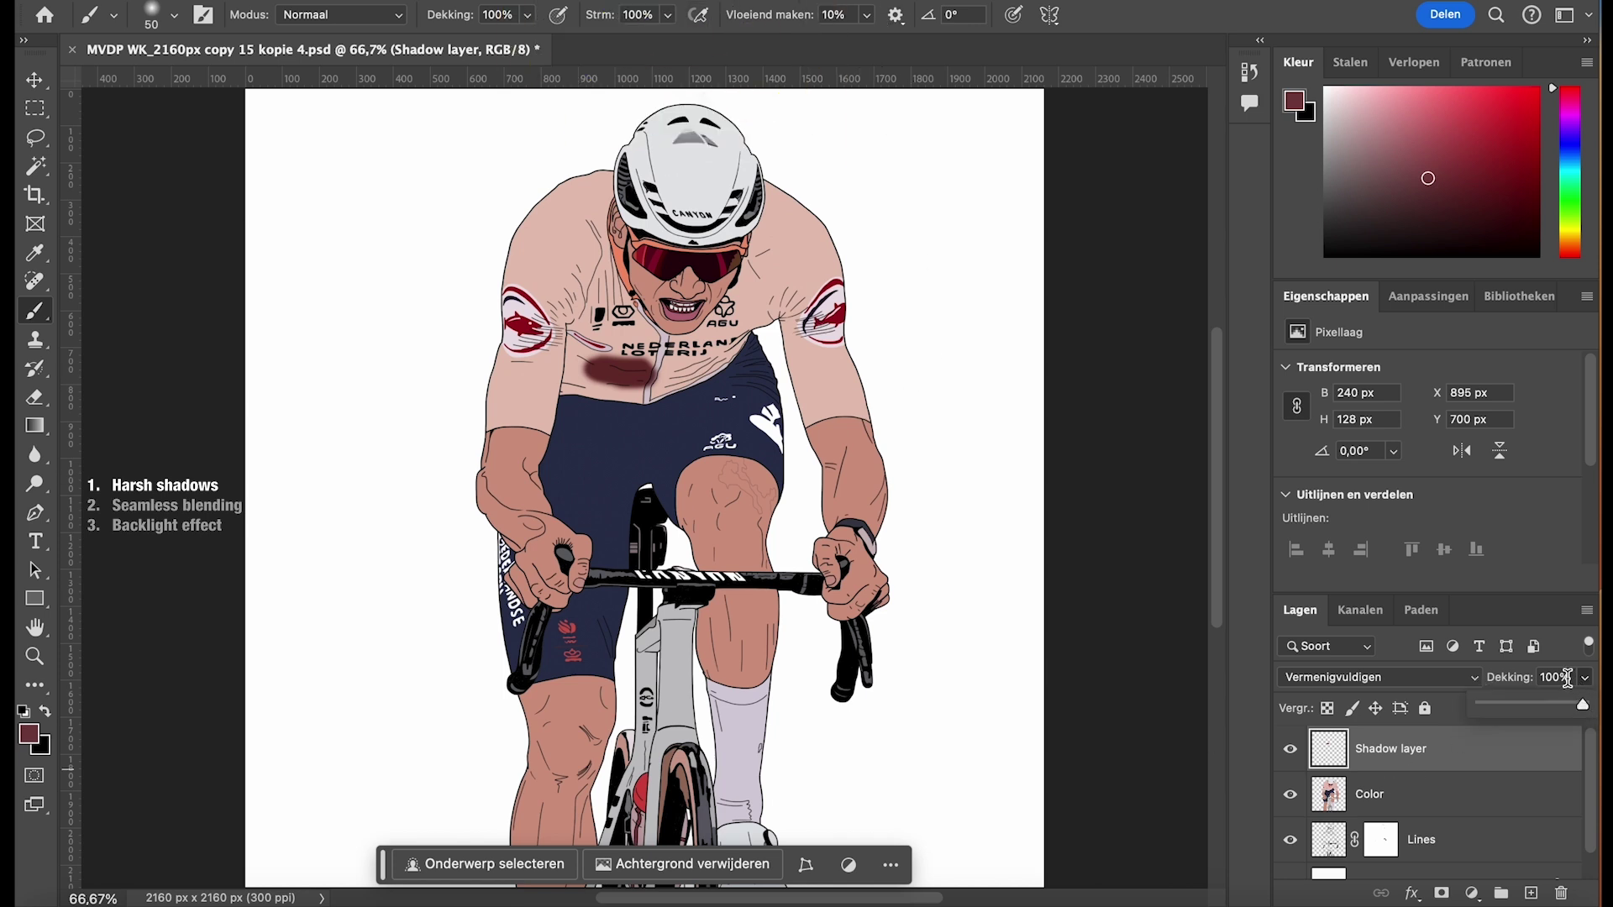
pyautogui.click(1555, 677)
pyautogui.press('BackSpace')
# Set the Shadow layer opacity to 30% and select the Shadow body layer
pyautogui.write('30')
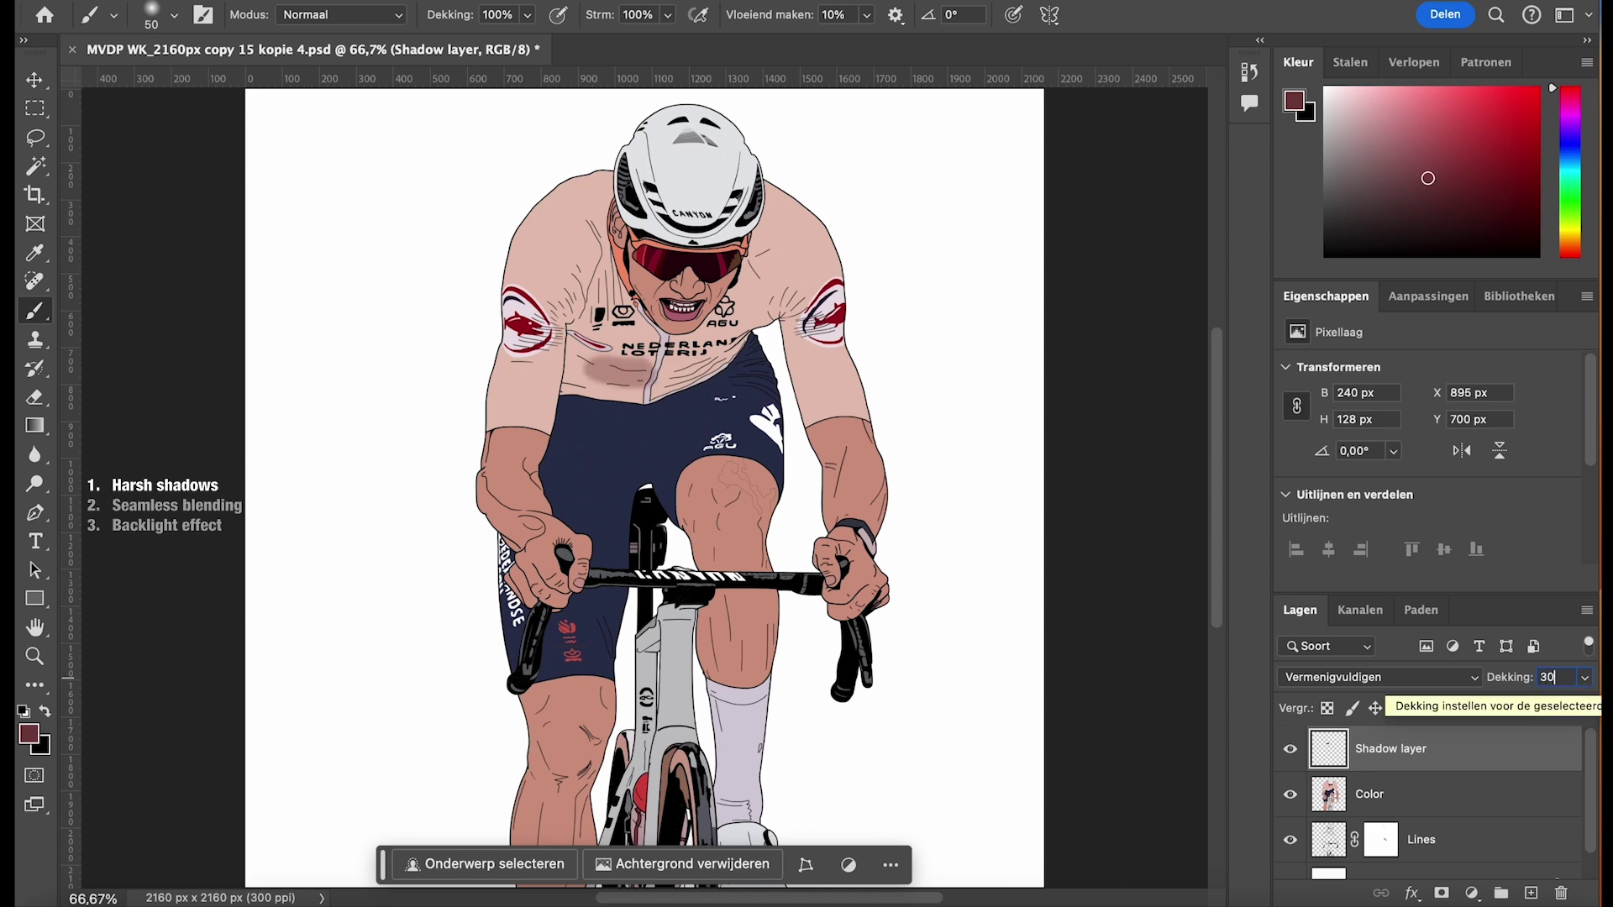
pyautogui.press('Return')
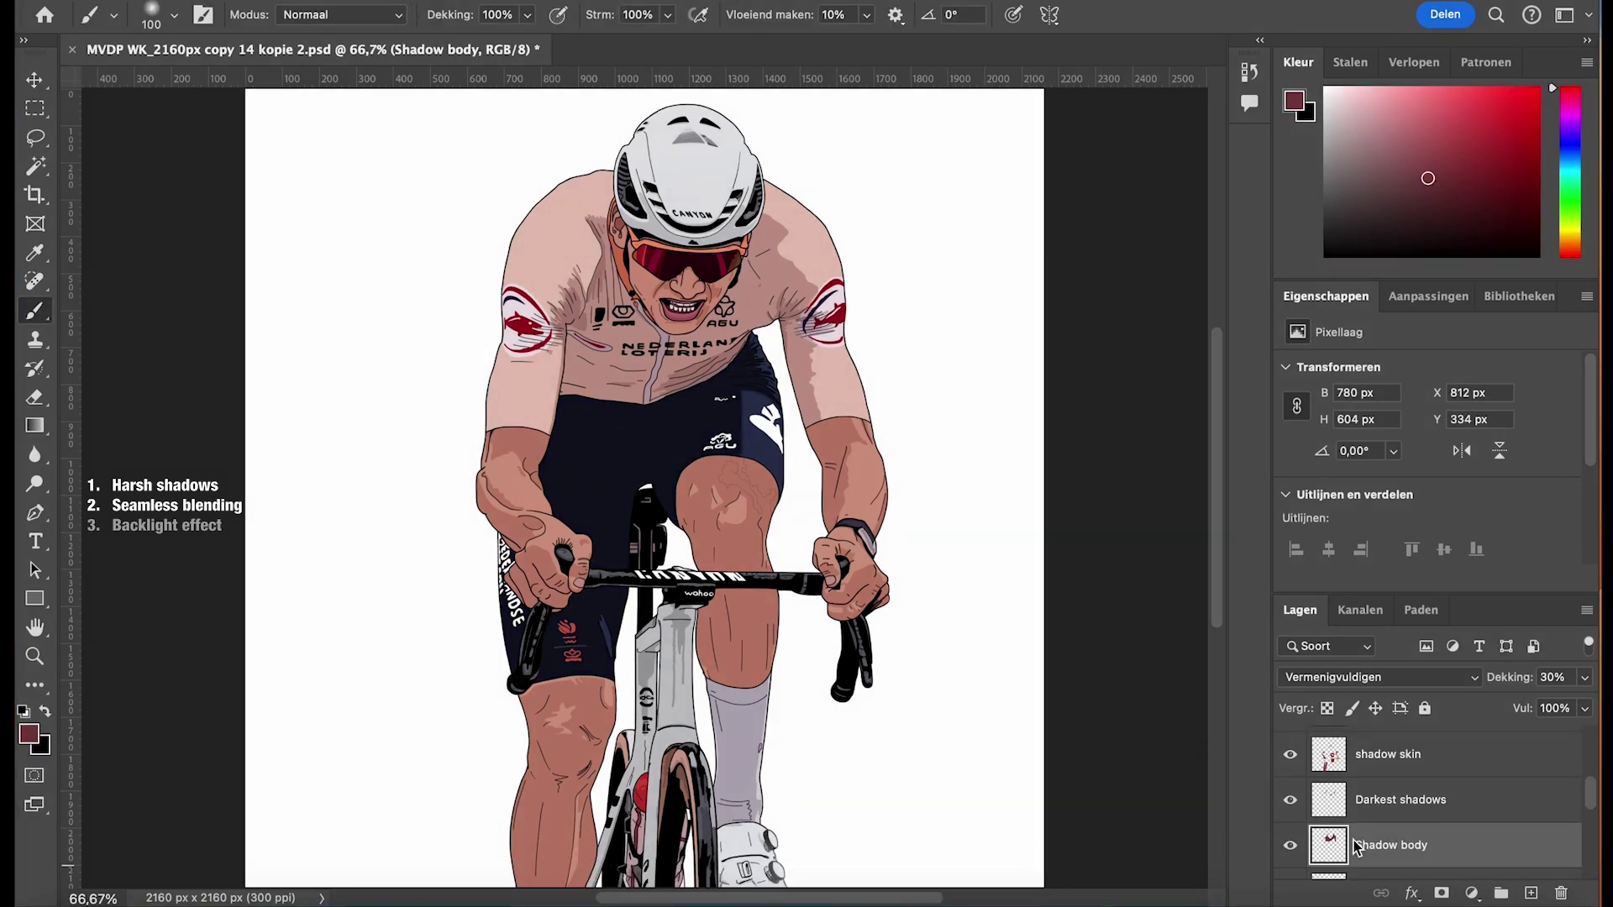
pyautogui.click(1436, 808)
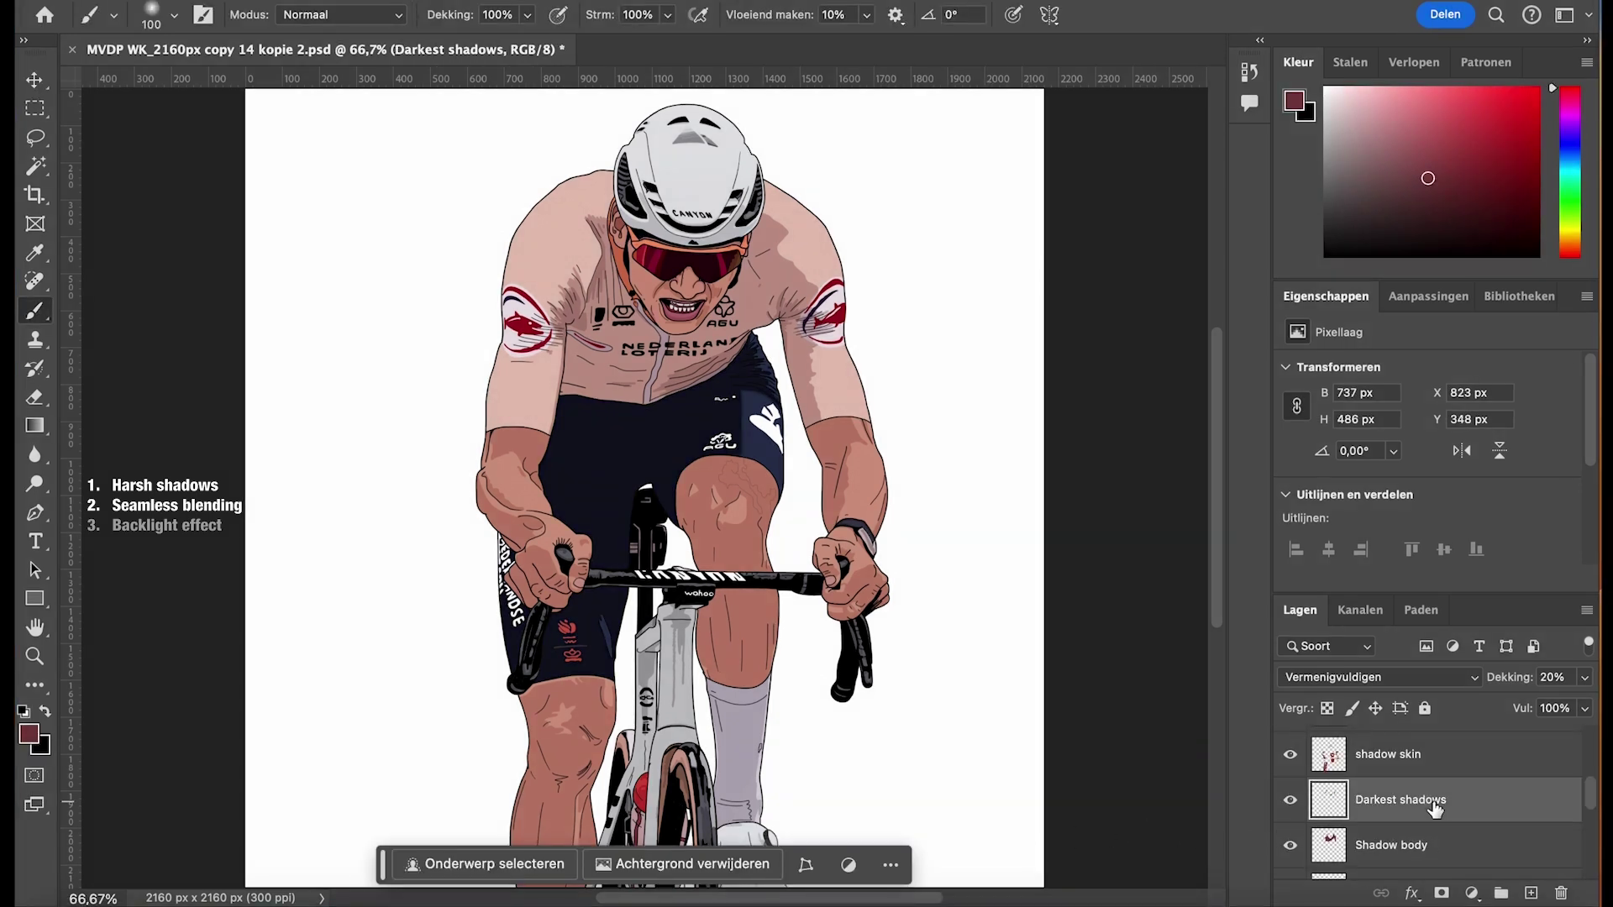
pyautogui.click(1437, 844)
# Add a layer mask to Shadow body and target the mask for painting
pyautogui.click(1441, 893)
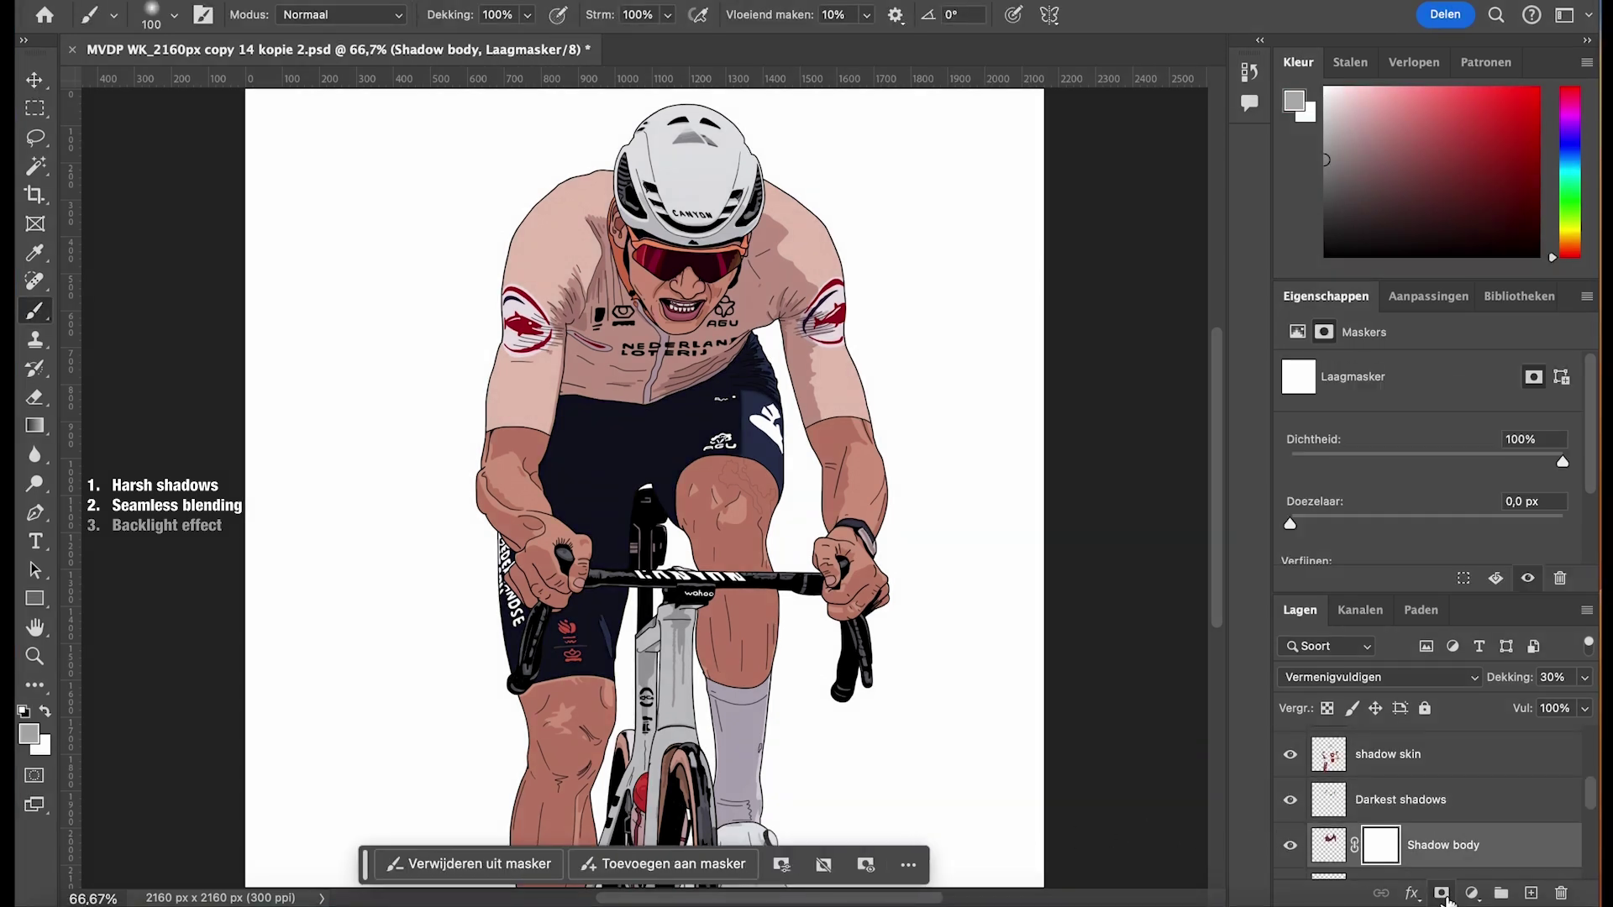
pyautogui.click(1338, 845)
pyautogui.click(1380, 845)
pyautogui.click(174, 14)
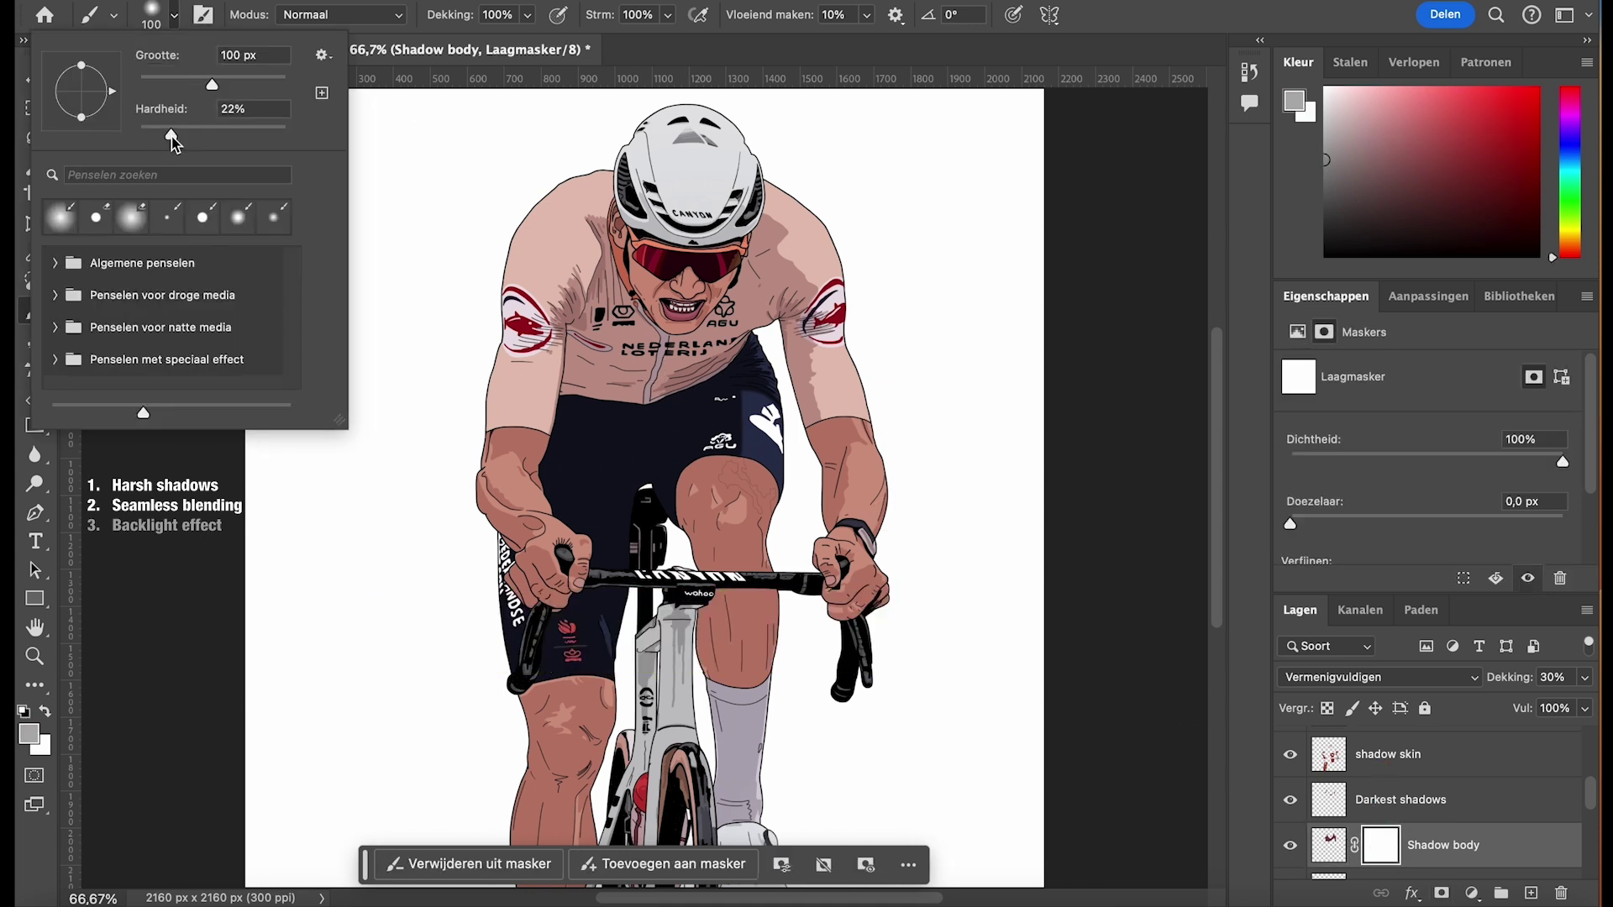
# Paint mid grey on the Shadow body mask to fade the shadow at the right shoulder and neck
pyautogui.click(174, 14)
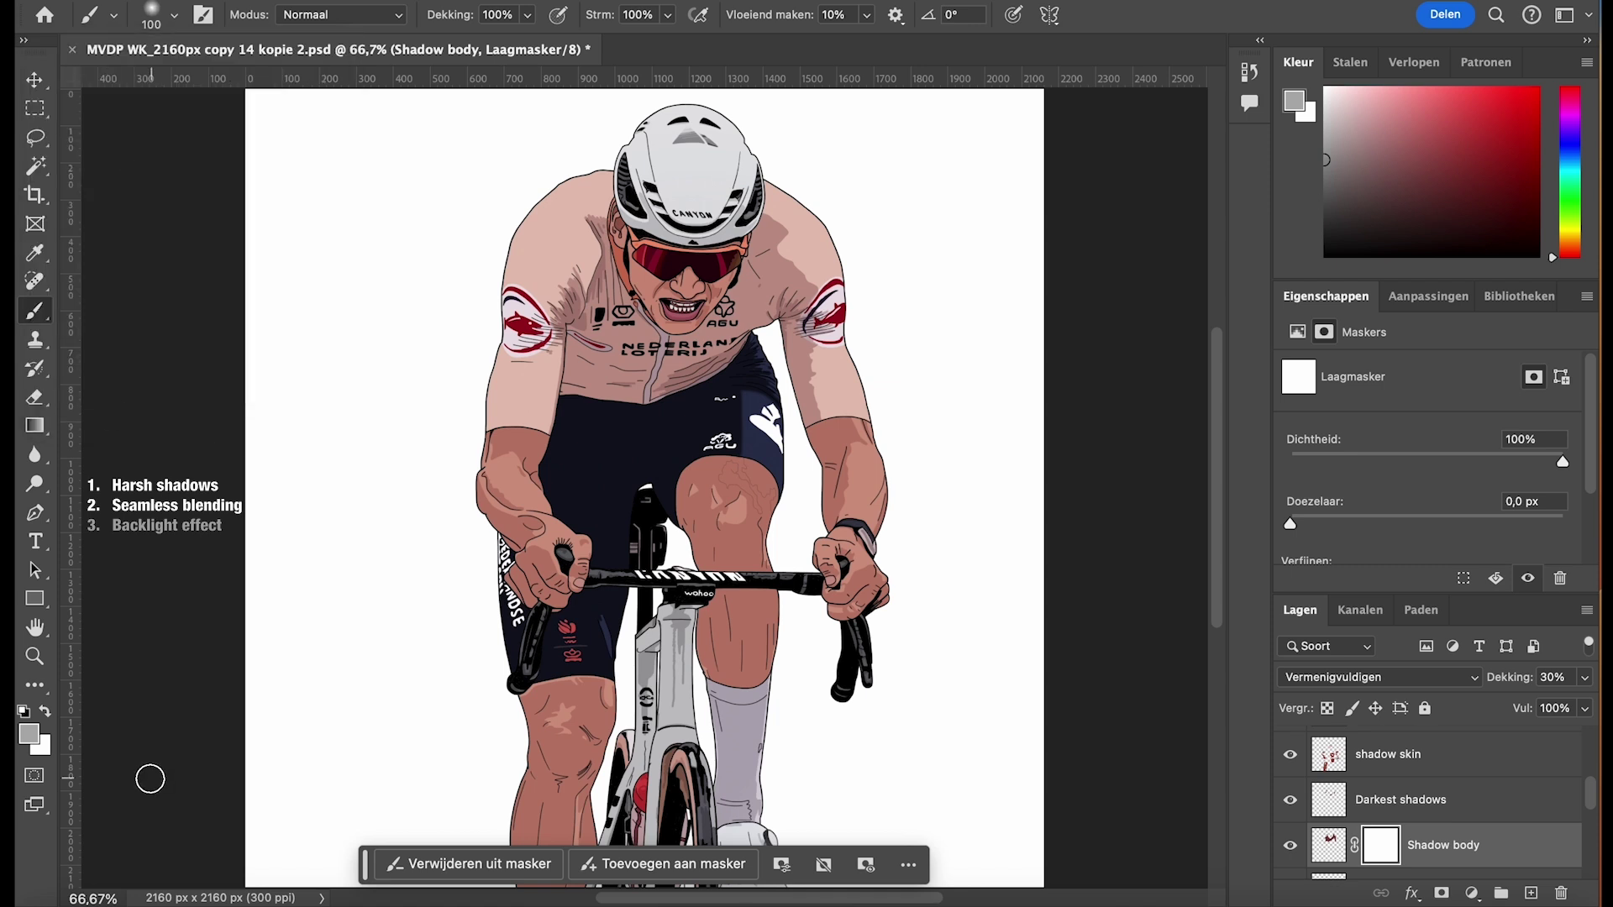
pyautogui.click(34, 736)
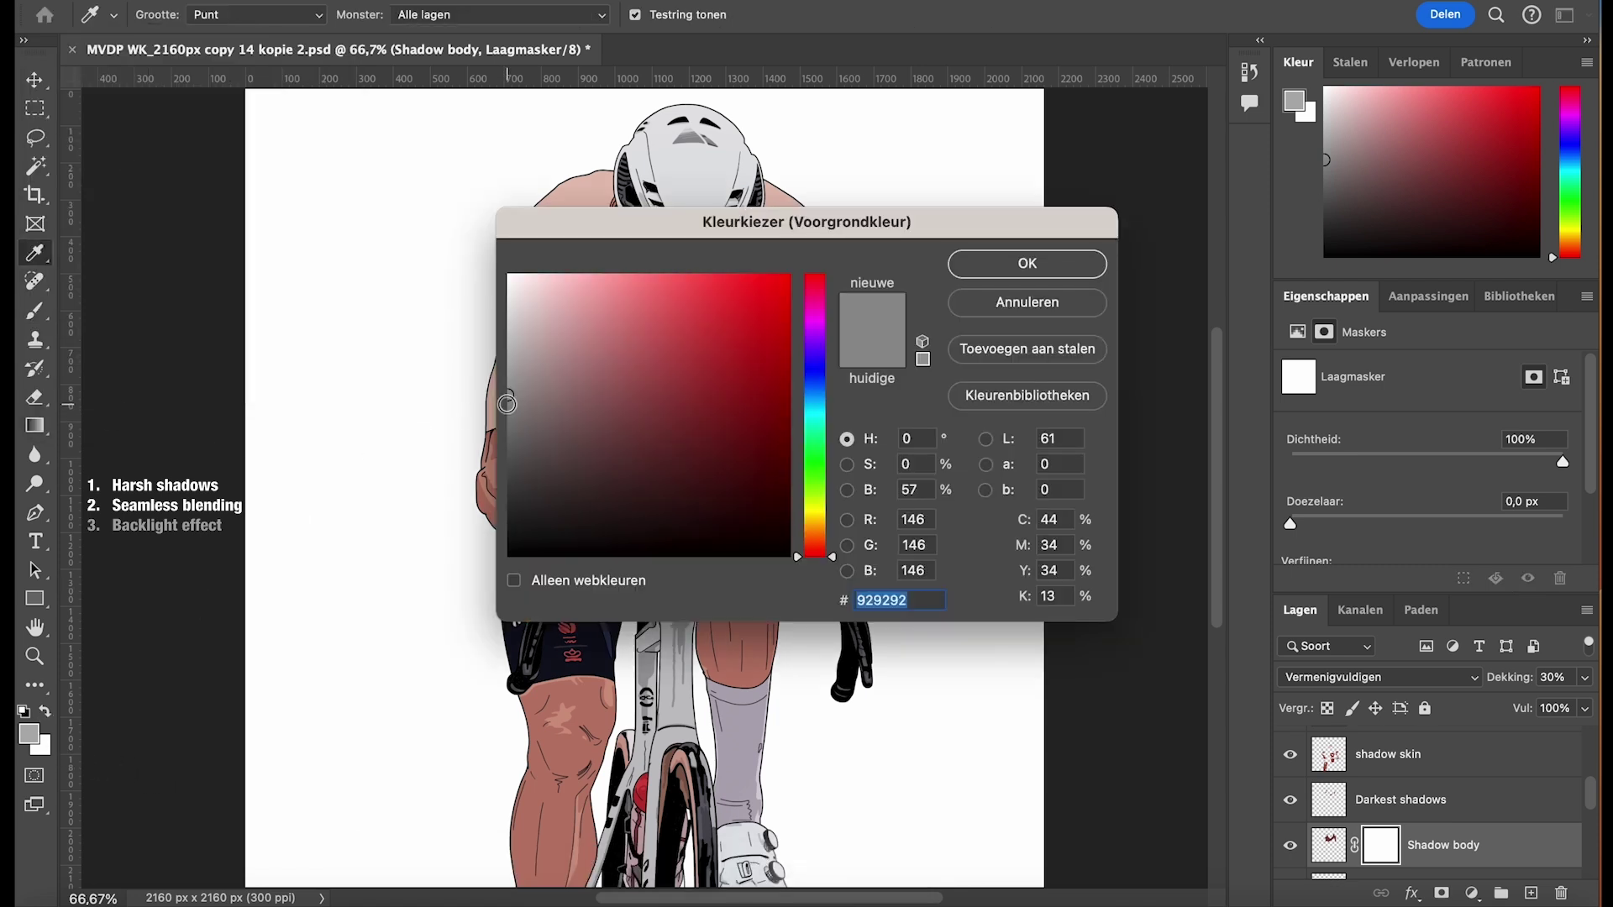
pyautogui.click(508, 471)
pyautogui.moveTo(508, 471)
pyautogui.mouseDown()
pyautogui.moveTo(508, 376)
pyautogui.moveTo(510, 399)
pyautogui.mouseUp()
pyautogui.click(967, 262)
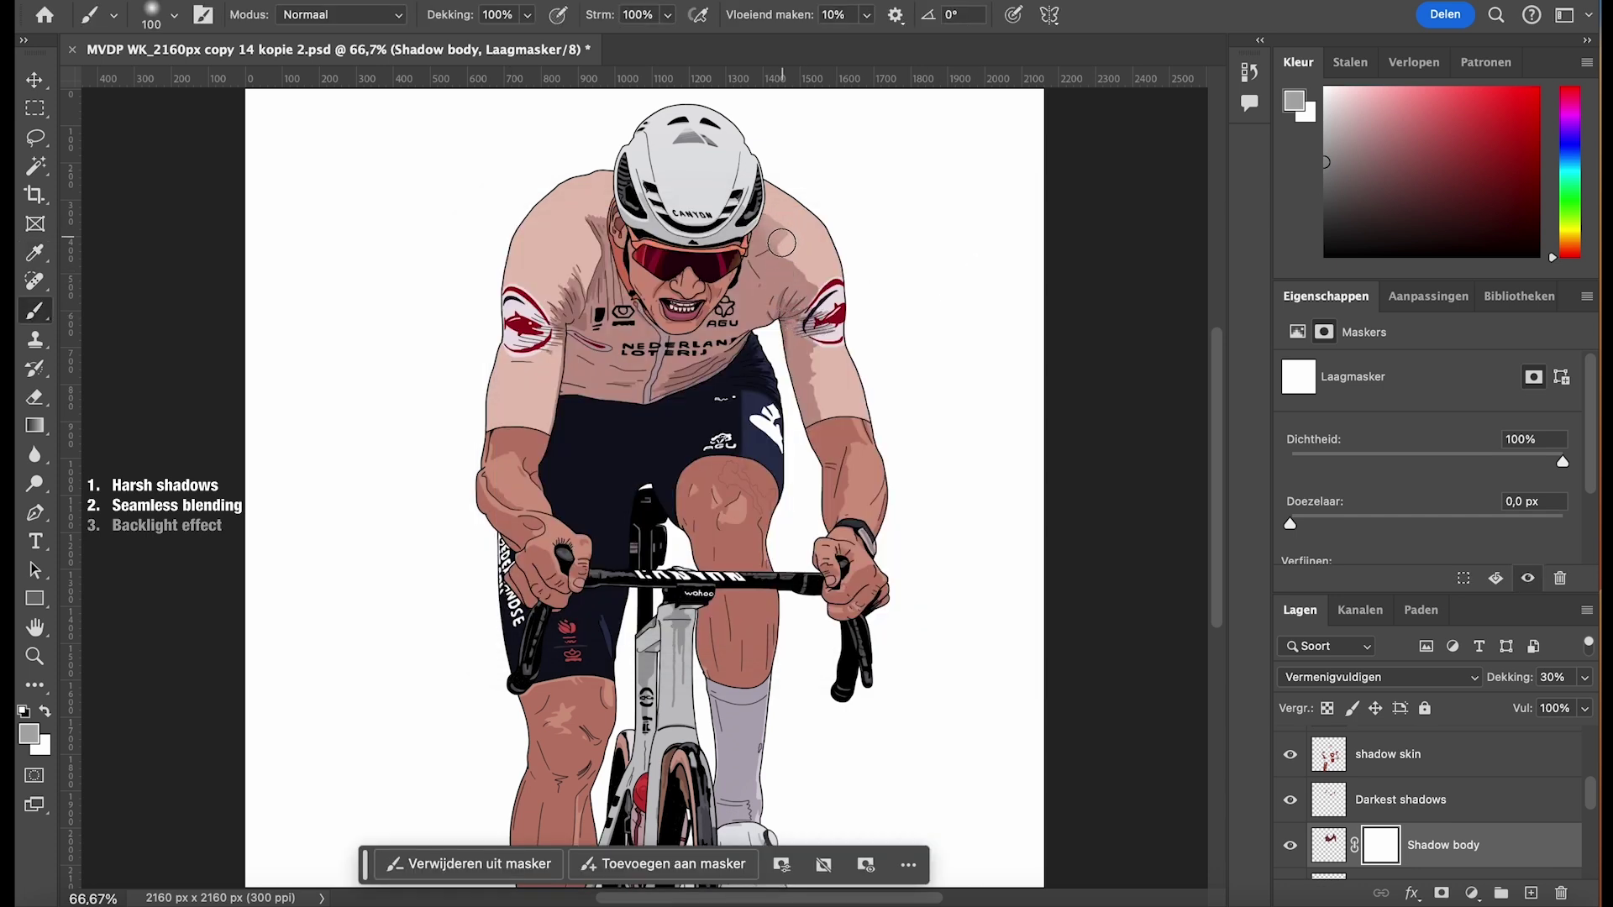
pyautogui.moveTo(781, 244); pyautogui.dragTo(806, 286)
pyautogui.moveTo(605, 213)
pyautogui.mouseDown()
pyautogui.moveTo(588, 285)
pyautogui.moveTo(552, 304)
pyautogui.moveTo(542, 339)
pyautogui.mouseUp()
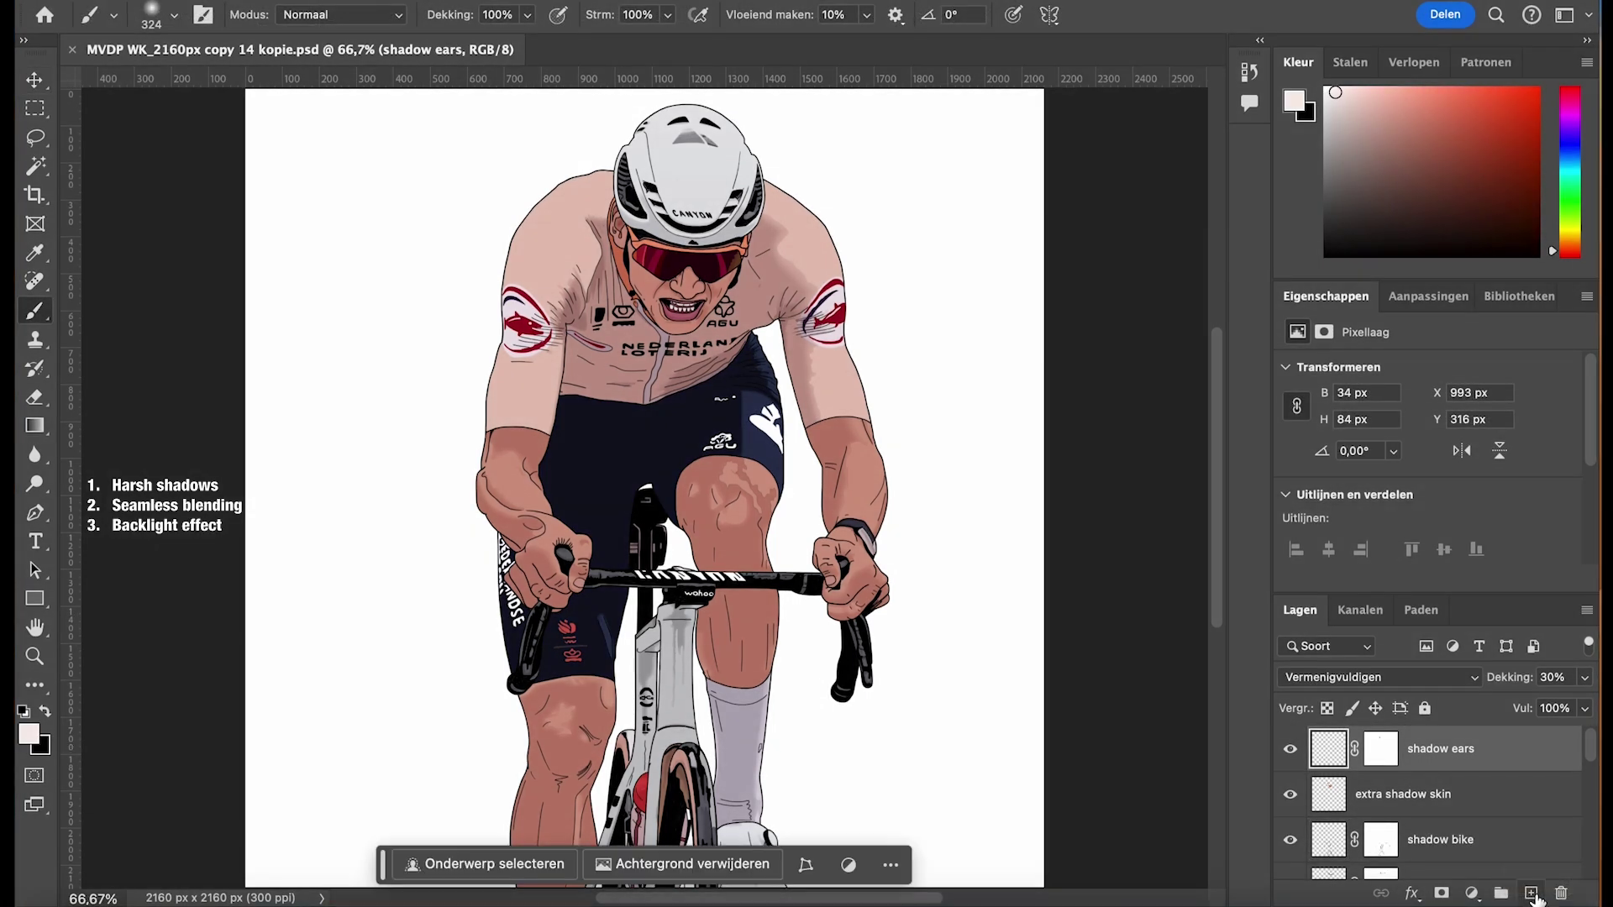
# Add a new layer named 'Backlight'
pyautogui.click(1531, 894)
pyautogui.doubleClick(1391, 749)
pyautogui.write('Backlight')
pyautogui.press('Return')
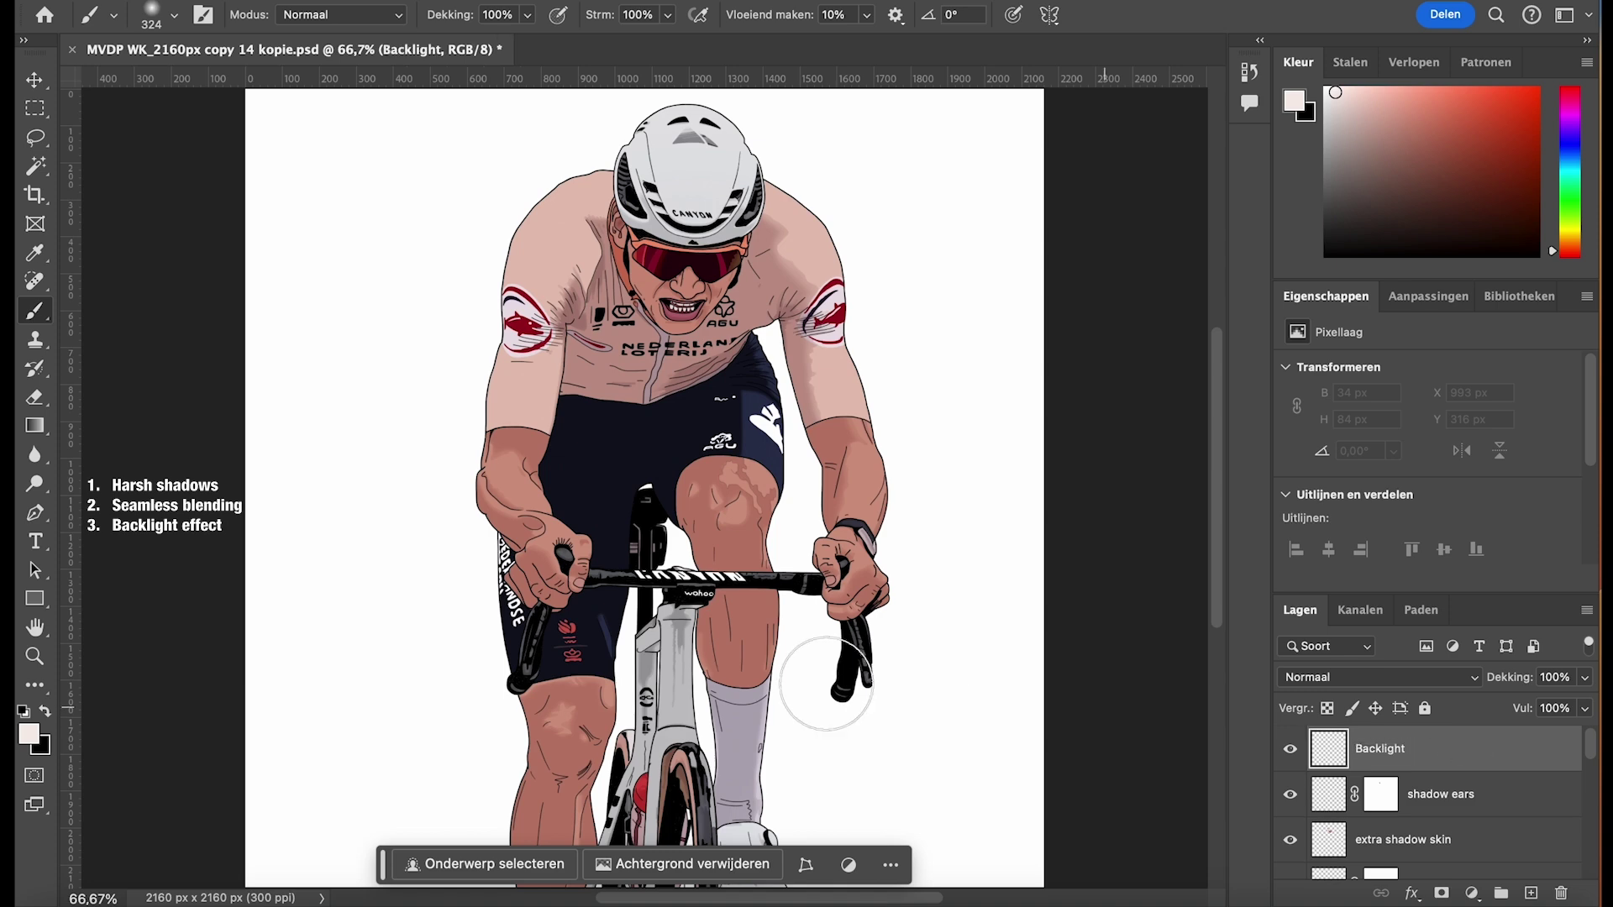
# Set the paint colour to pale pink #f7edea with a 324 px, 0% hardness brush
pyautogui.click(30, 734)
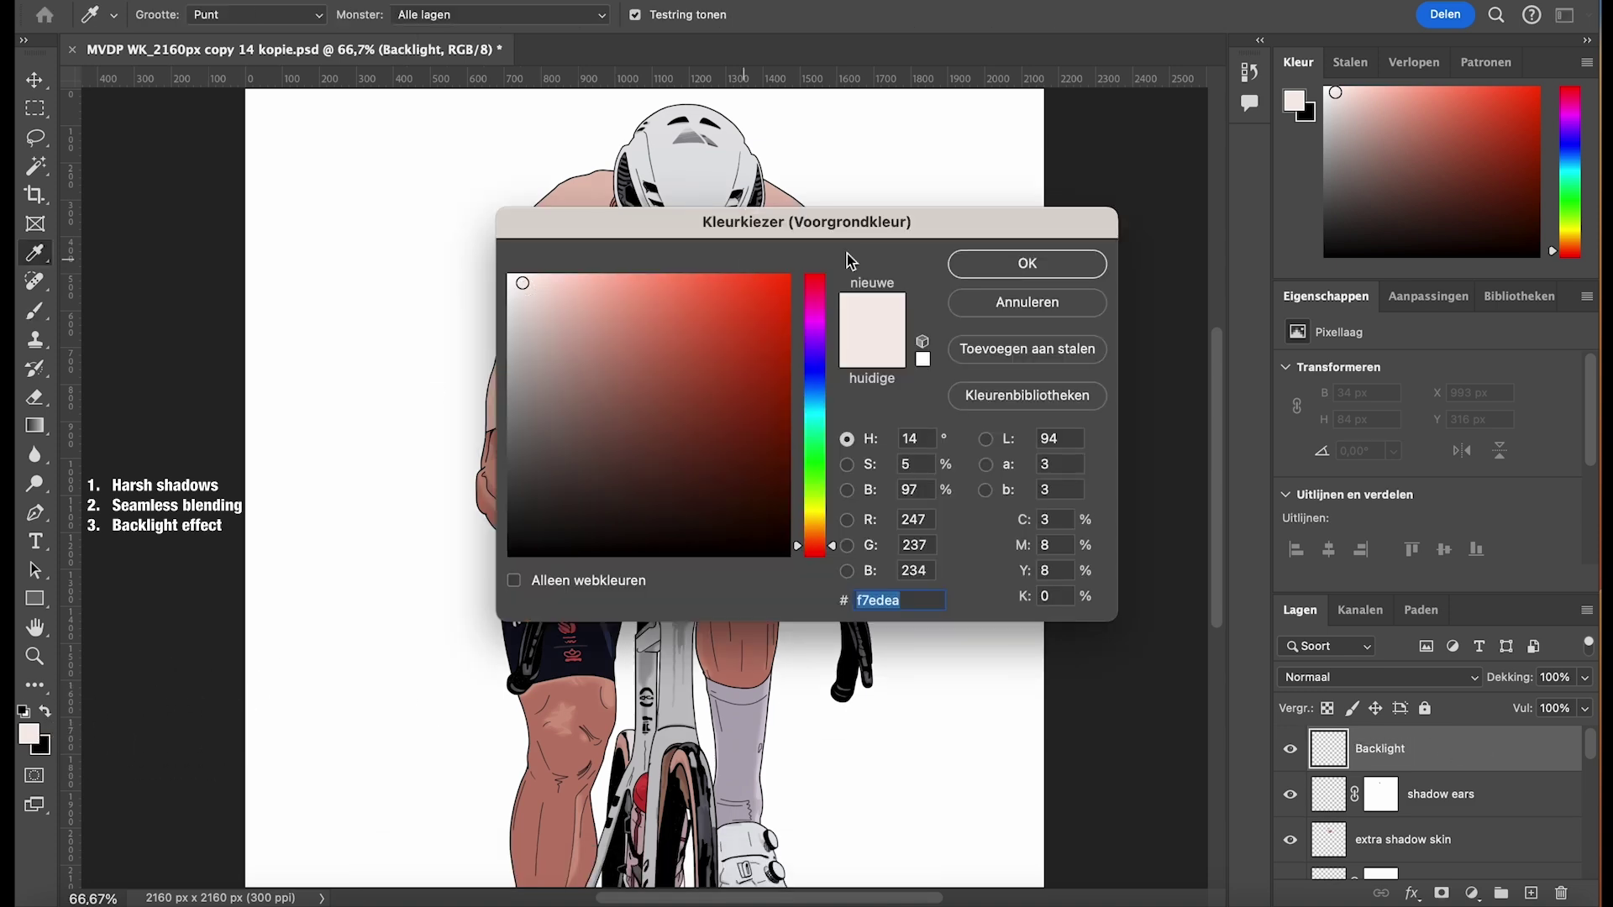
pyautogui.click(1018, 264)
pyautogui.click(171, 20)
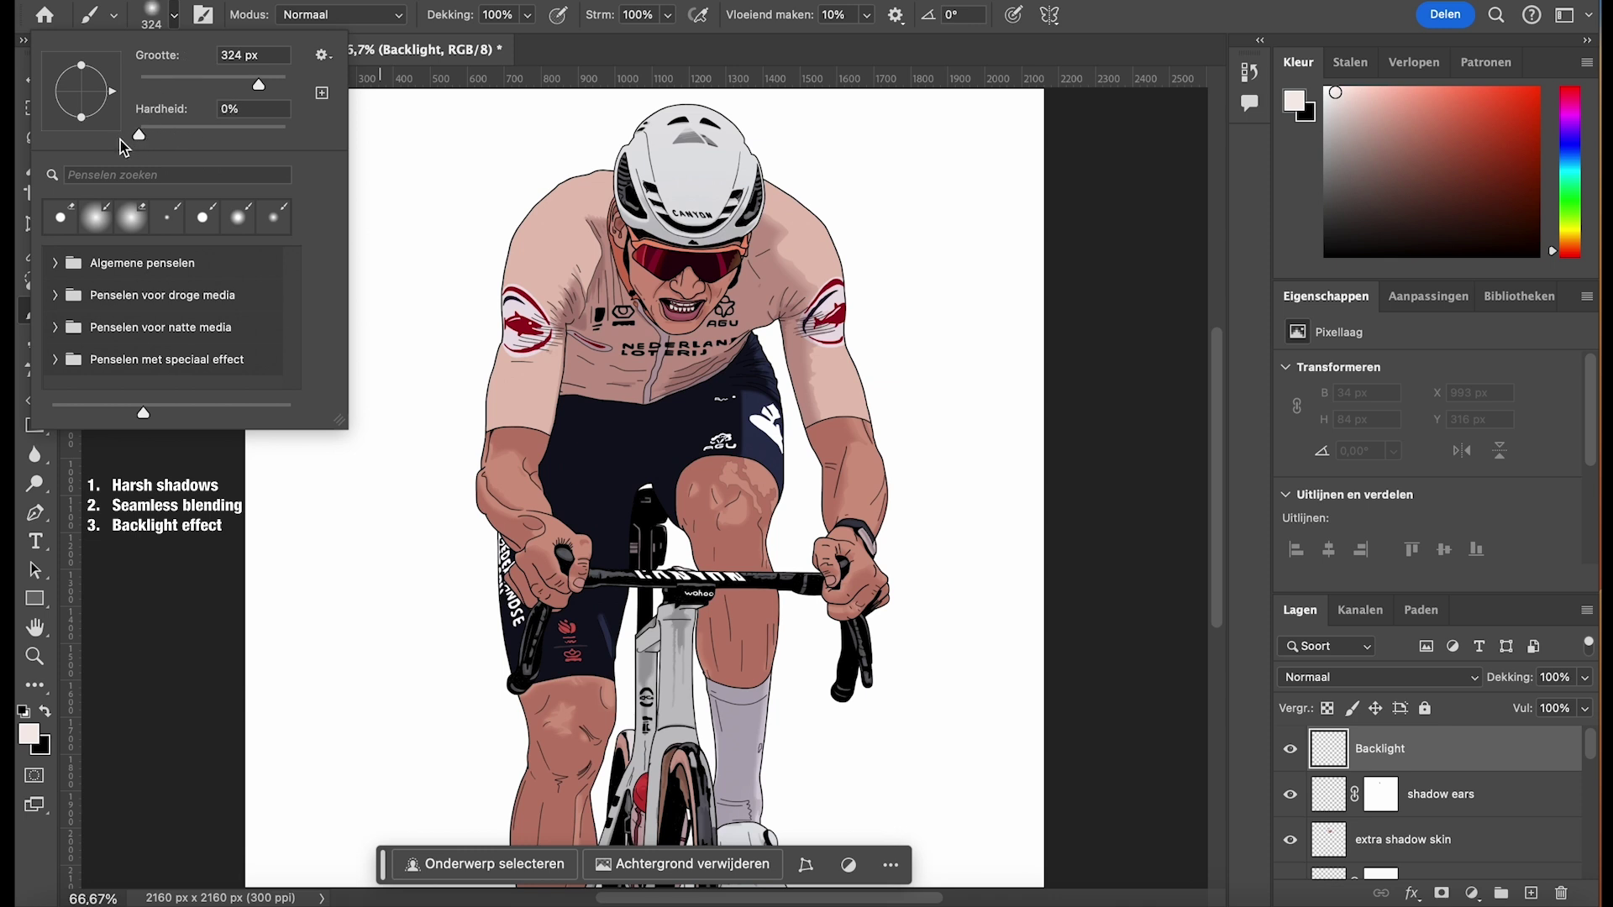
pyautogui.click(175, 17)
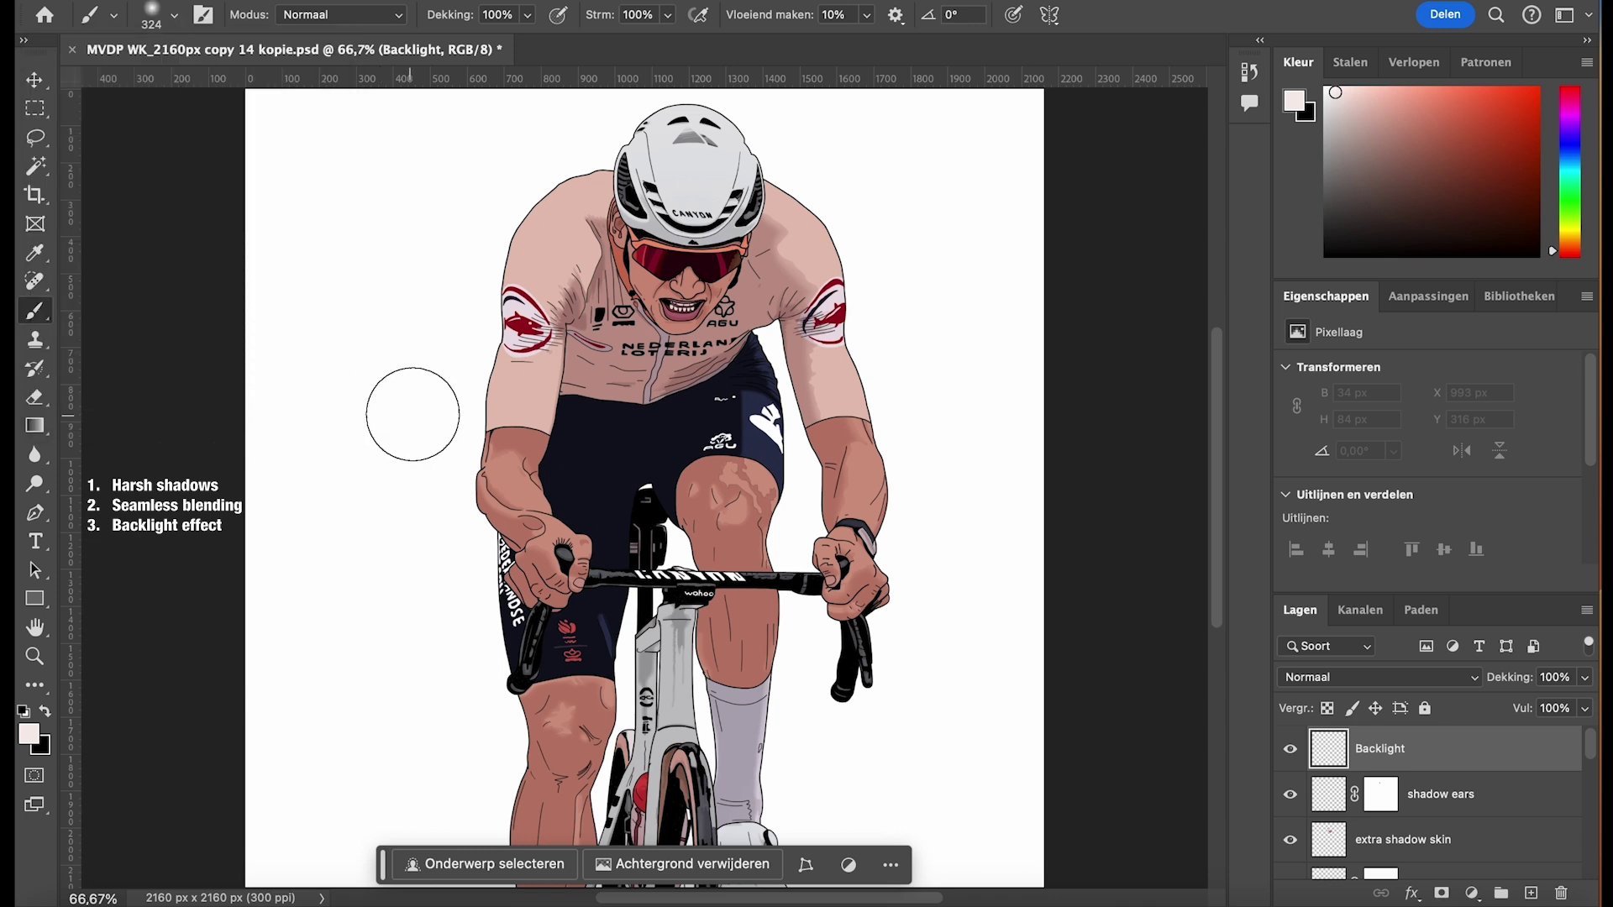
# Make the Color layer active and switch to the Magic Wand tool
pyautogui.scroll(-5, 1515, 796)
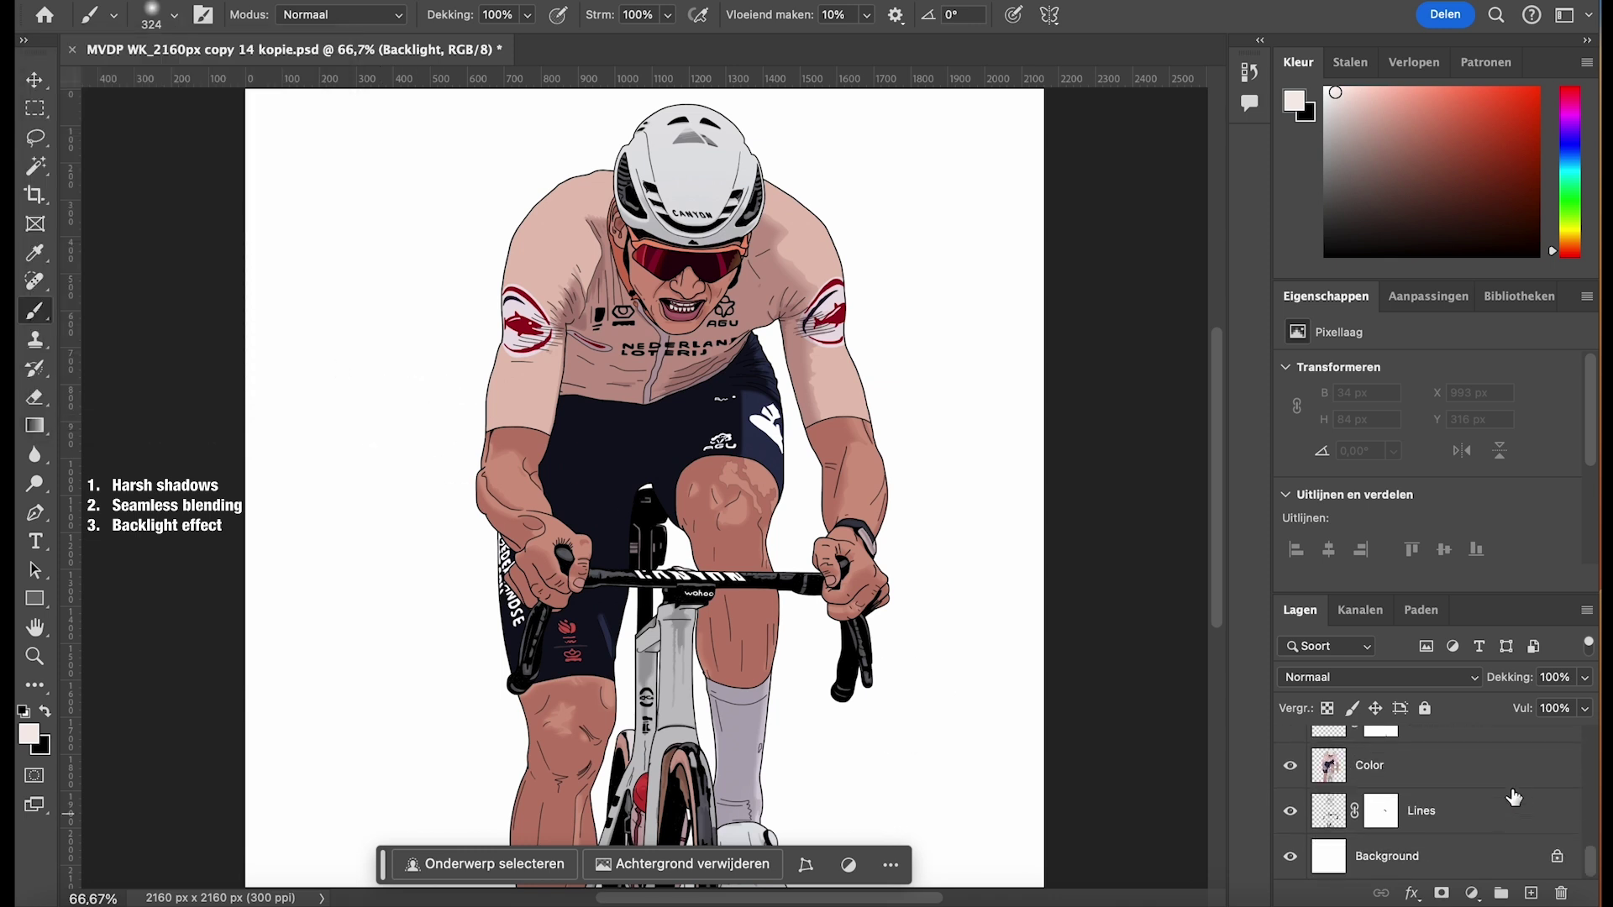
pyautogui.click(1454, 784)
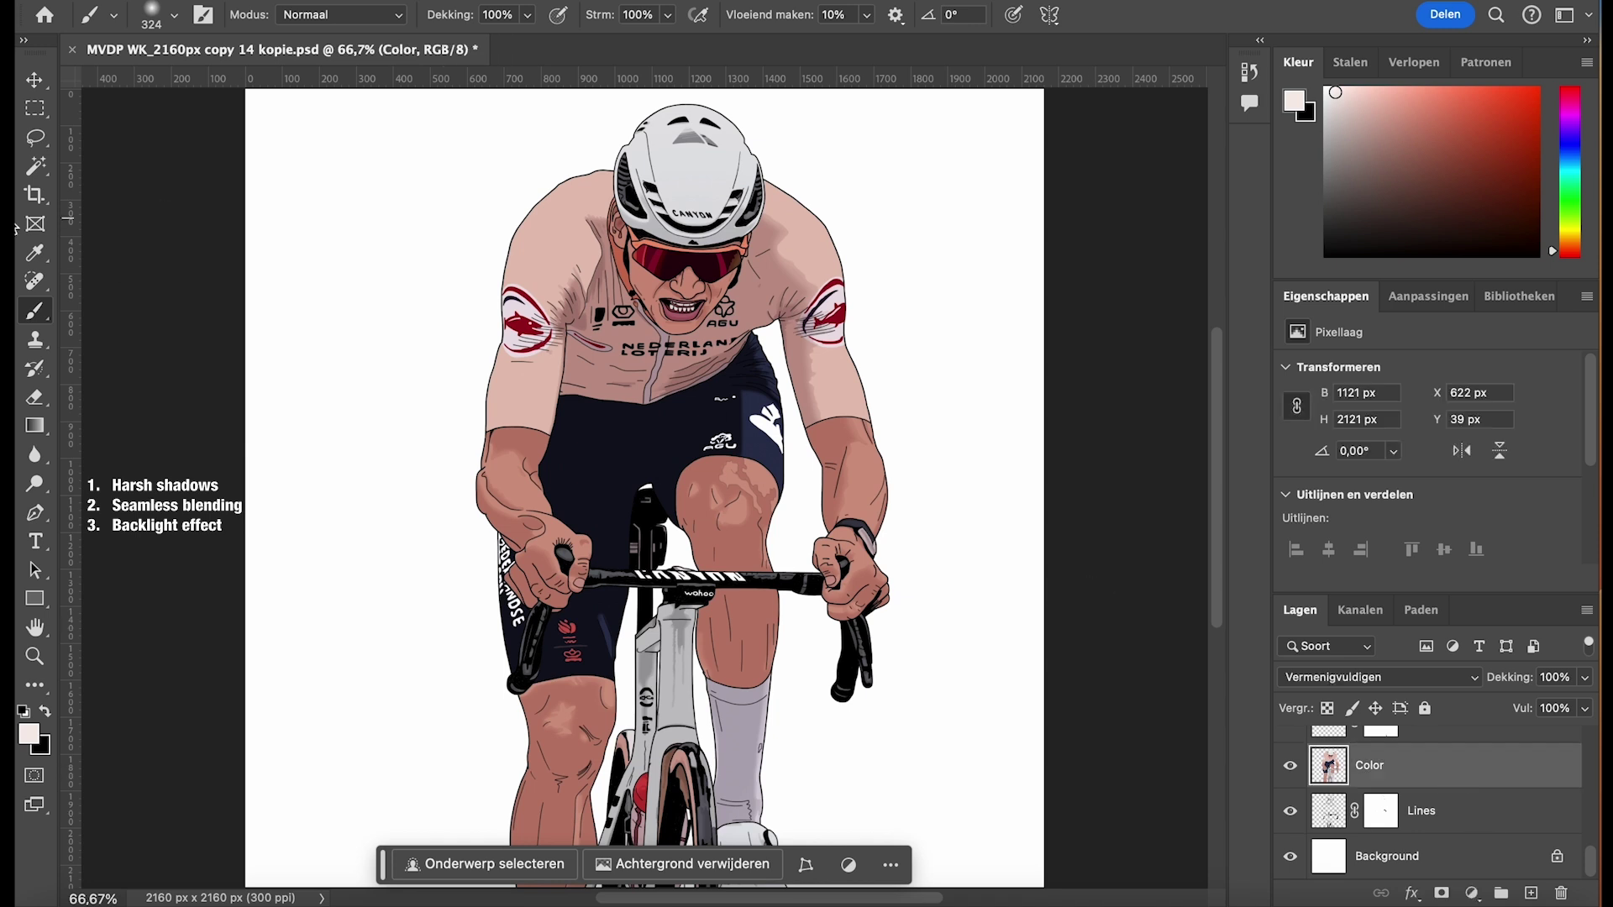
pyautogui.click(35, 166)
# Select the jersey with the Magic Wand and paint a soft pale glow on the Backlight layer
pyautogui.click(588, 207)
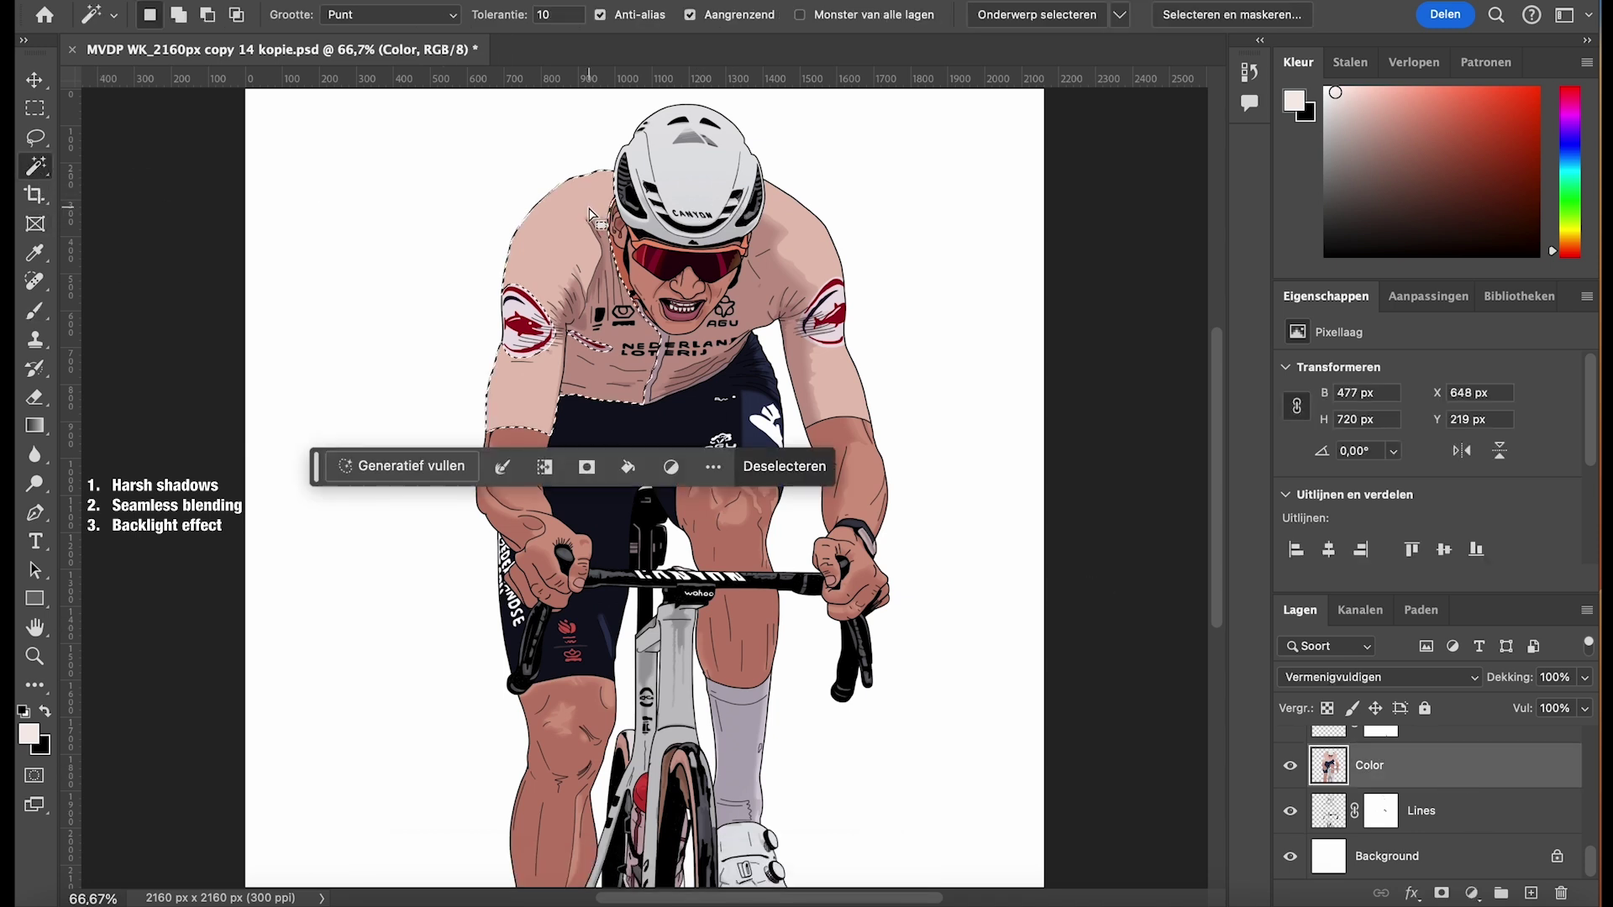
pyautogui.scroll(3, 1466, 808)
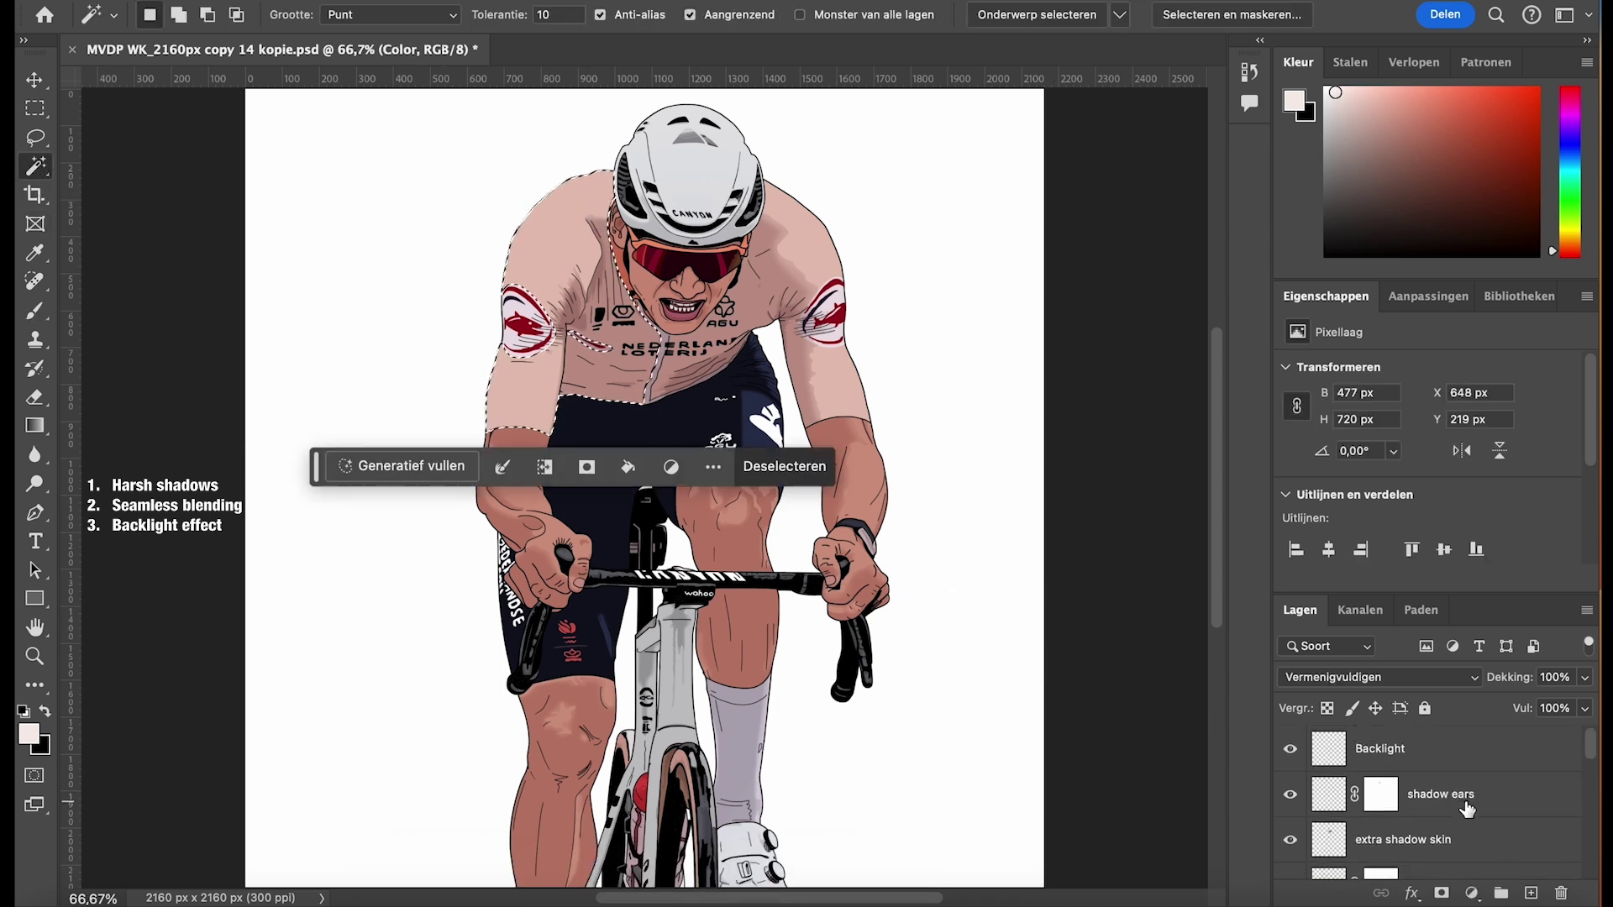
pyautogui.click(1444, 756)
pyautogui.click(35, 312)
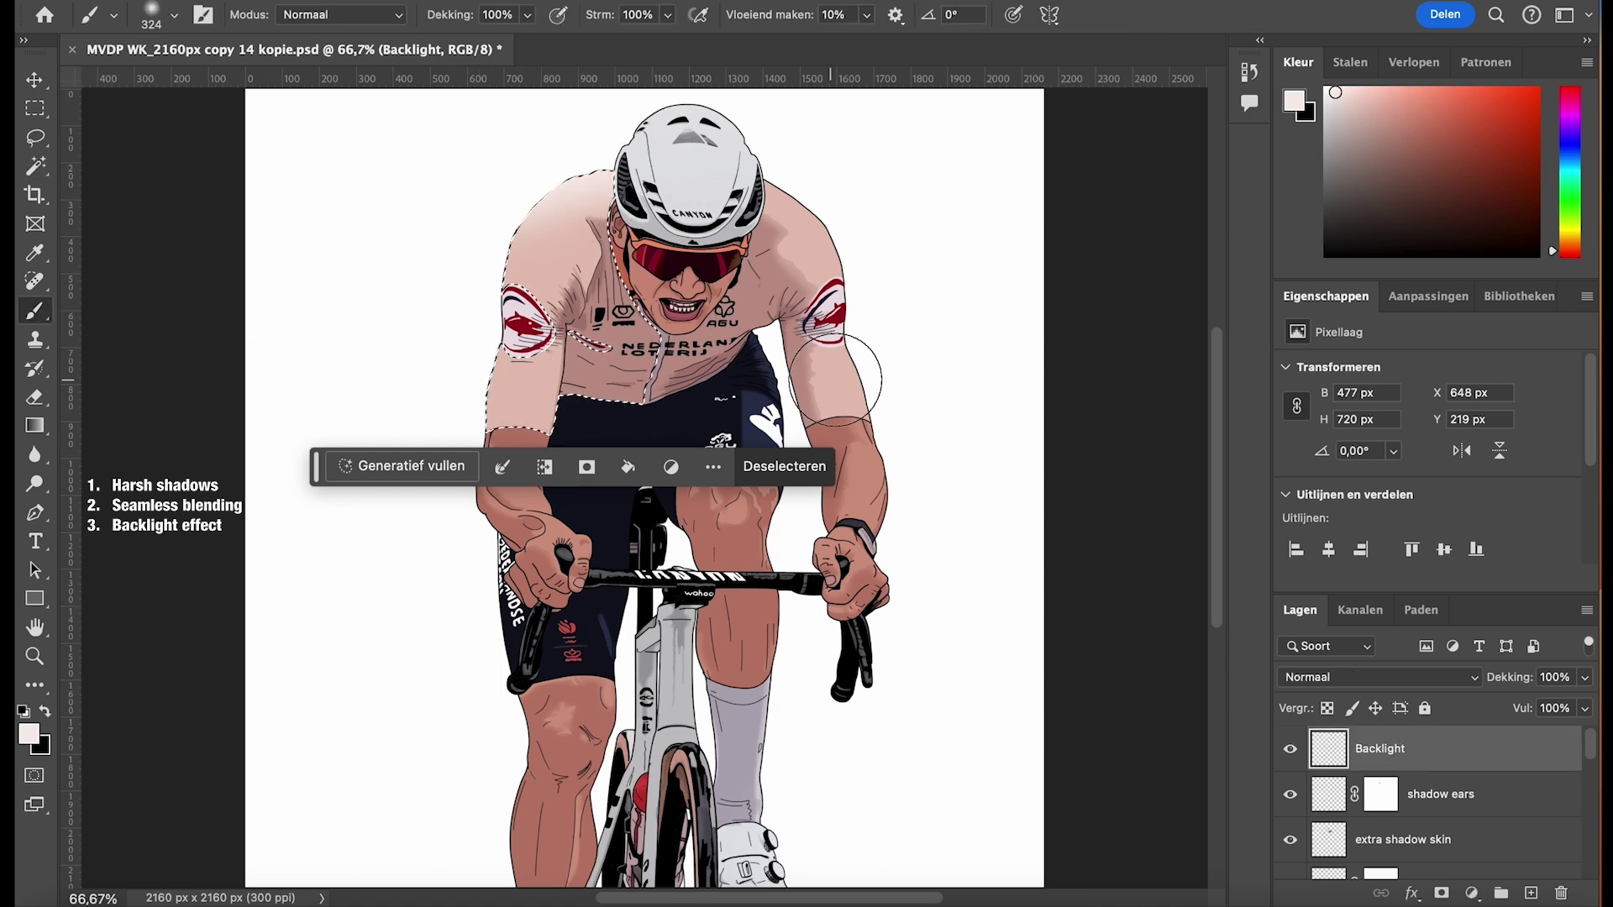
# Release the jersey selection and set the Backlight layer opacity to 50%
pyautogui.click(34, 166)
pyautogui.press('super+d')
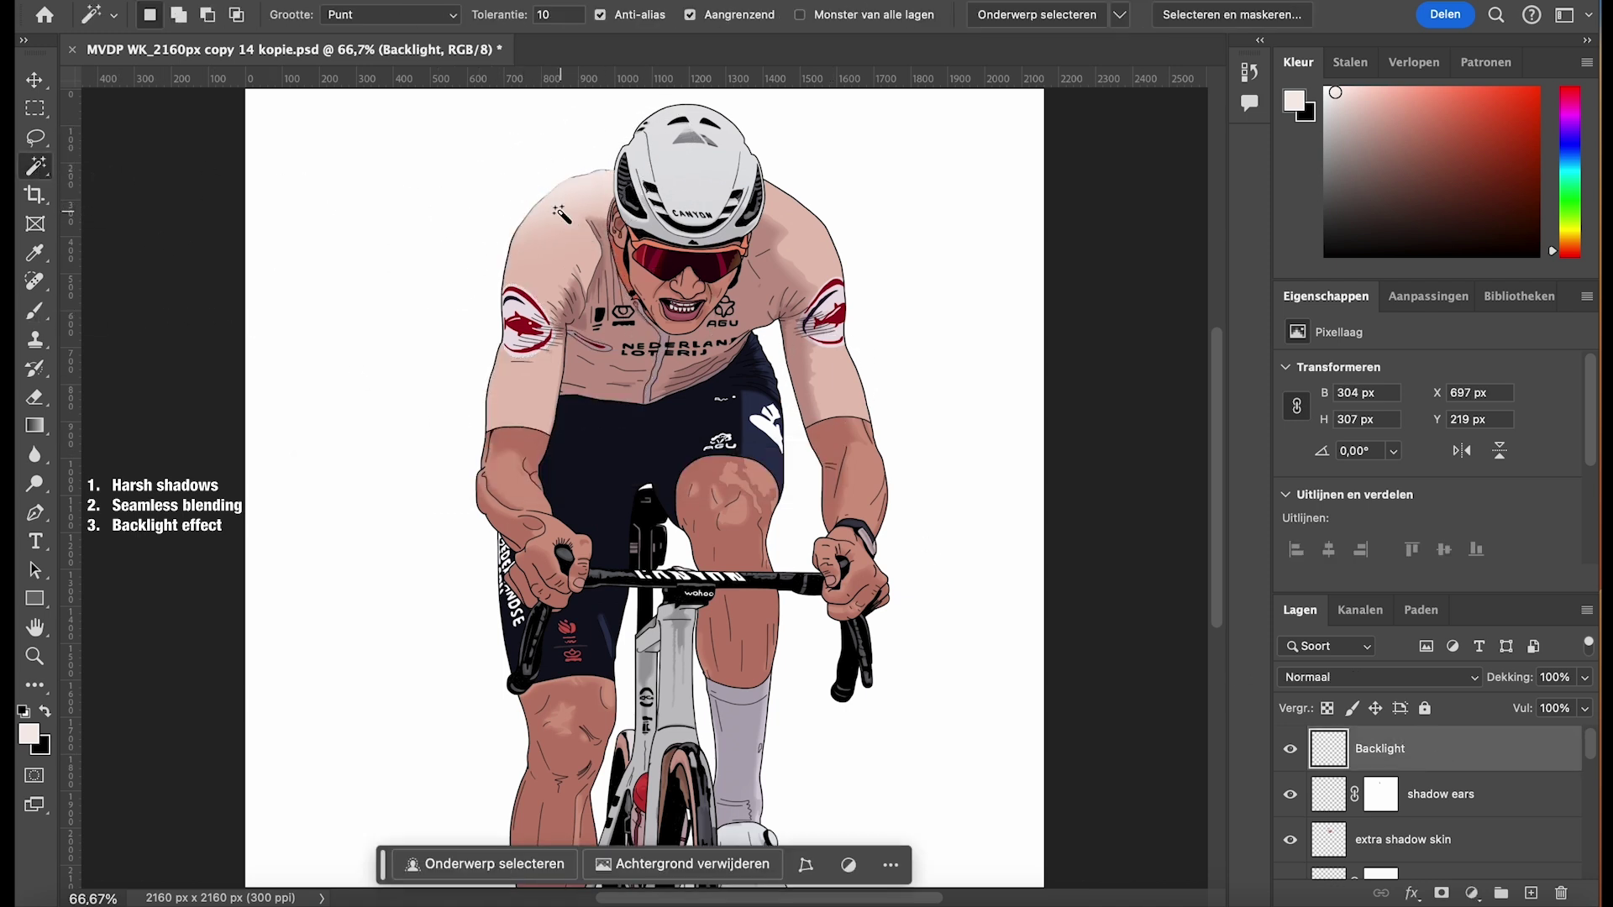
pyautogui.doubleClick(1572, 677)
pyautogui.write('50')
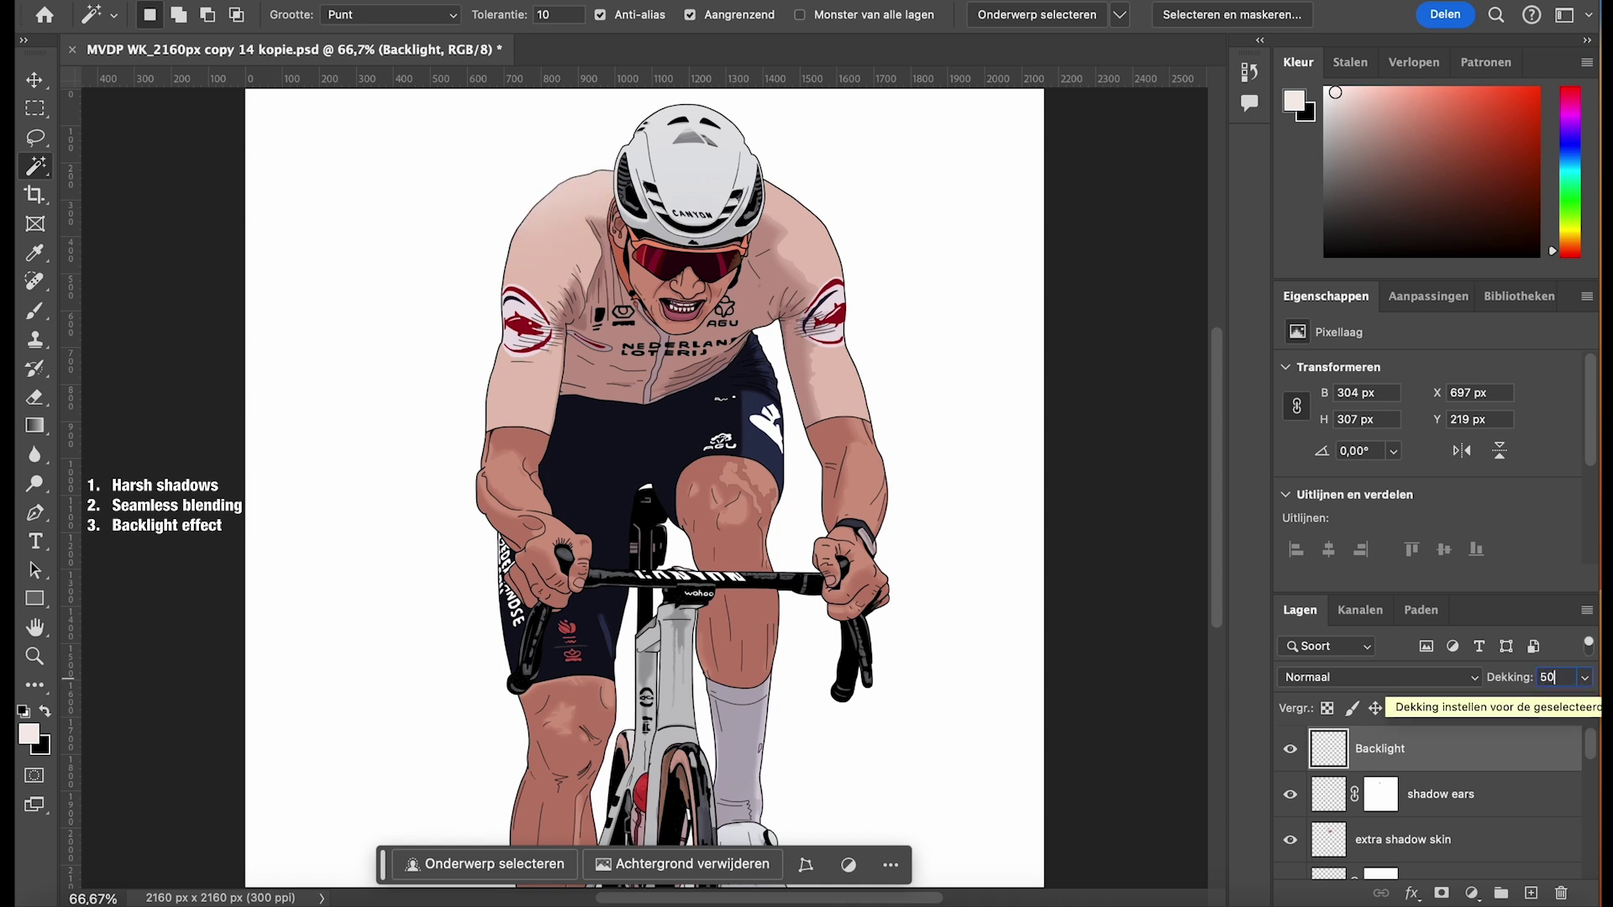